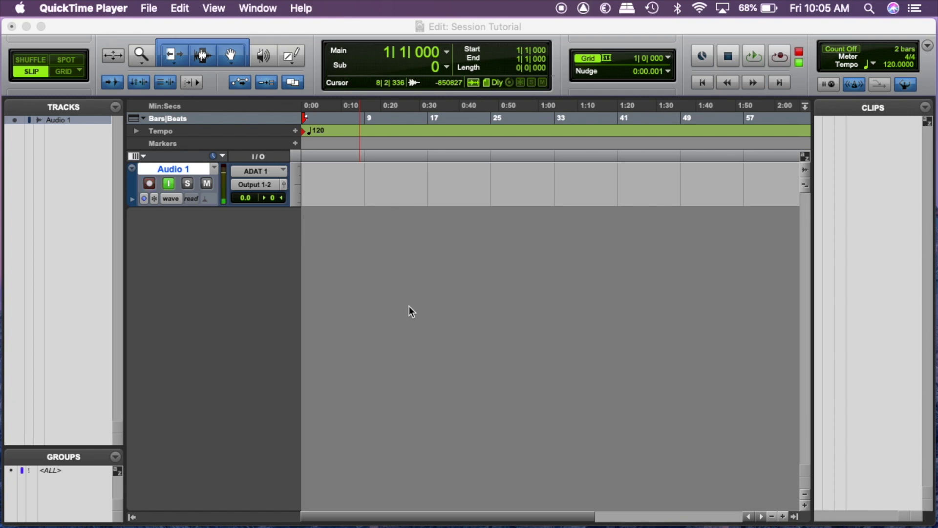
Step: Open the Import Audio dialog and browse to Desktop > Full Sail Classes
click(334, 280)
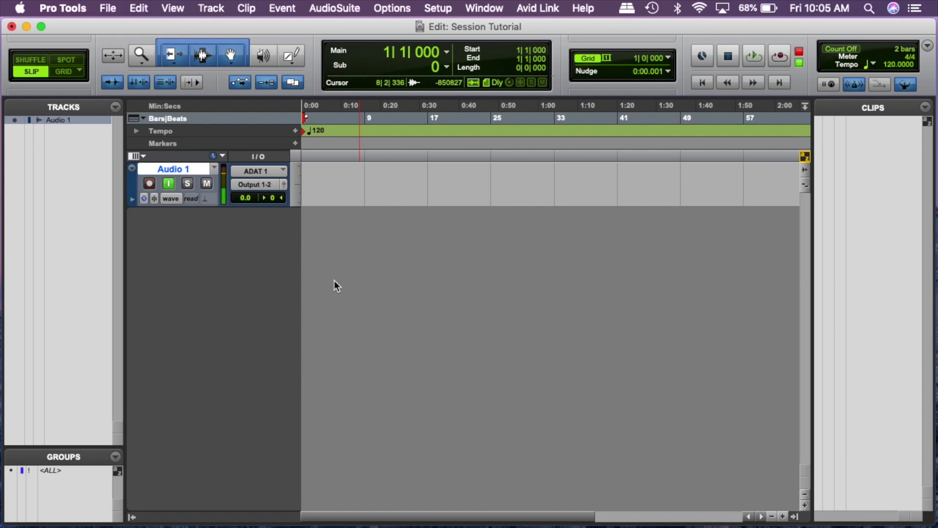
key(super+shift+i)
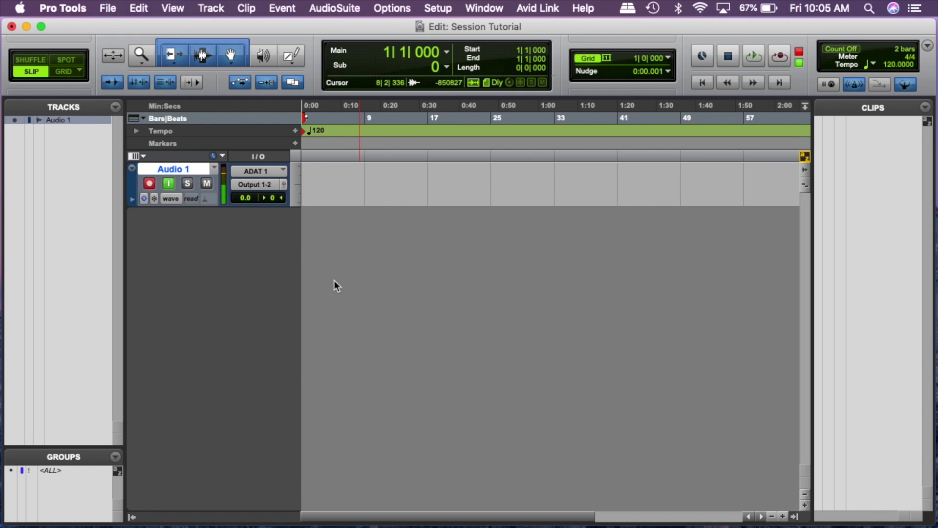
scroll(220, 161, down, 5)
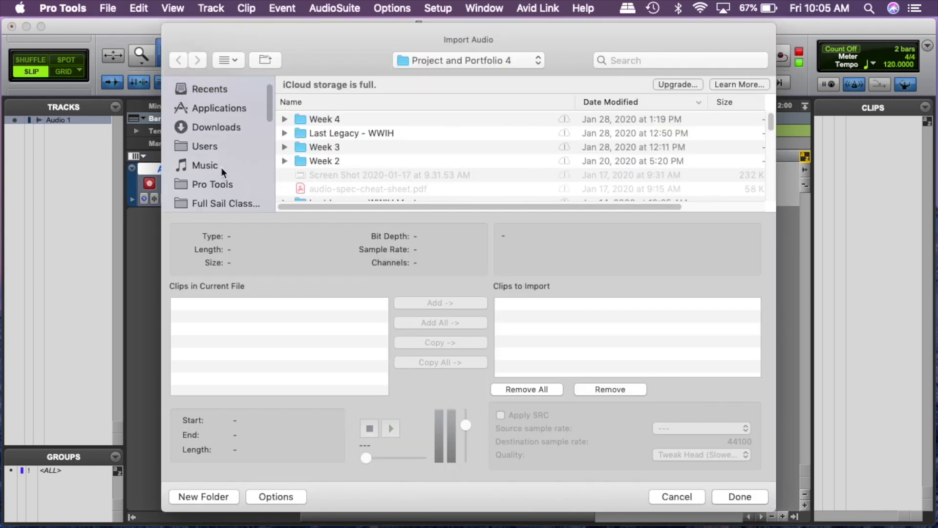
click(222, 147)
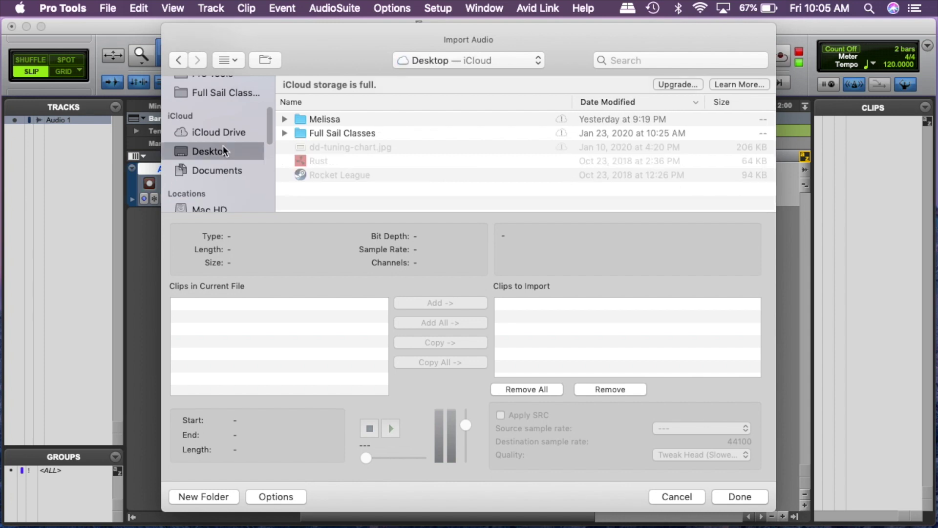
click(285, 132)
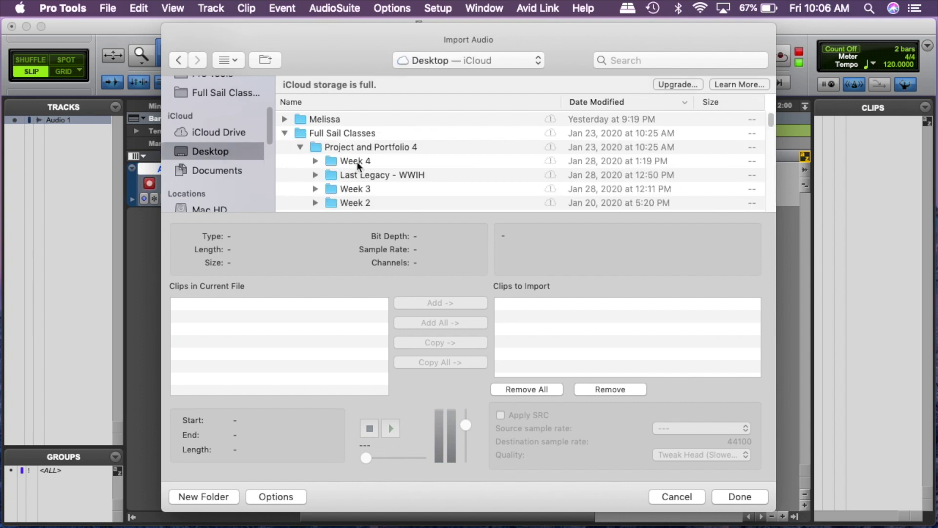
Step: Expand the Lastlegacy_WhosWhoInHell_Full folder and preview 34_BackingVox1.wav
scroll(356, 161, down, 2)
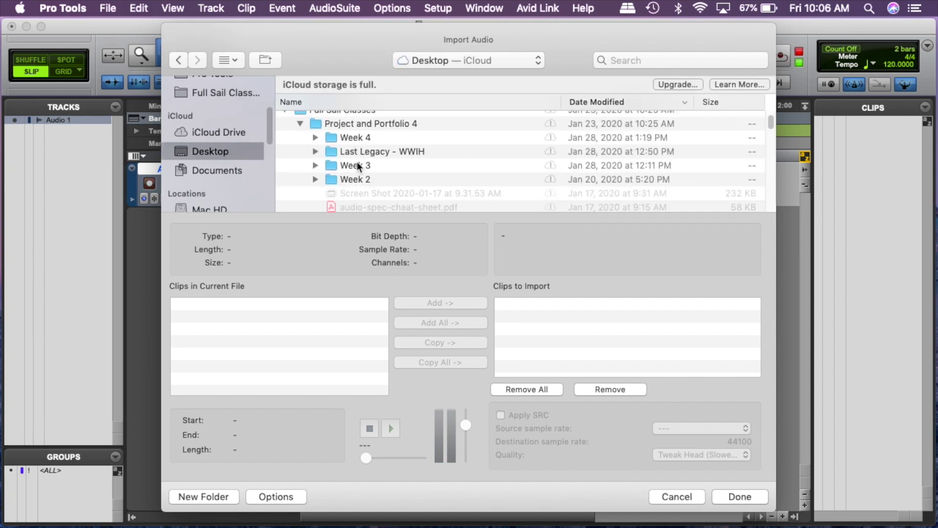
scroll(316, 177, down, 3)
scroll(318, 178, down, 2)
click(317, 181)
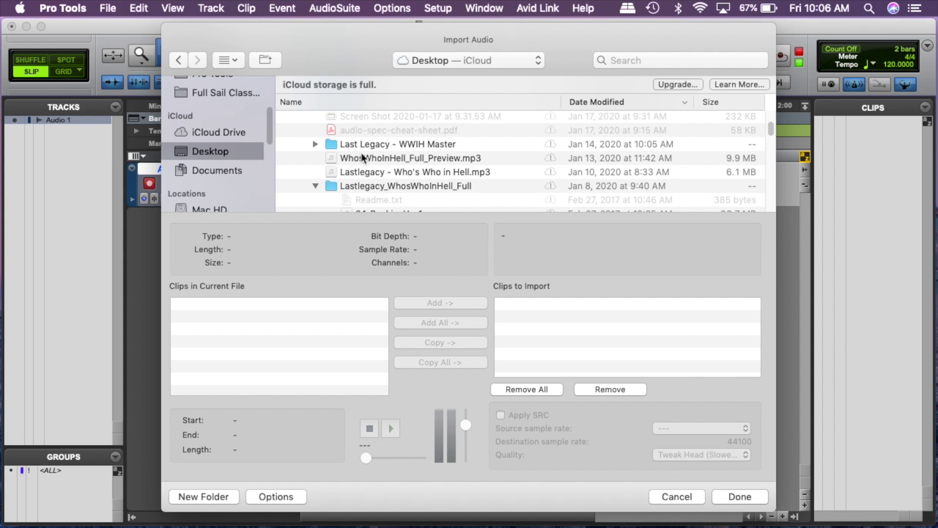
scroll(361, 158, down, 3)
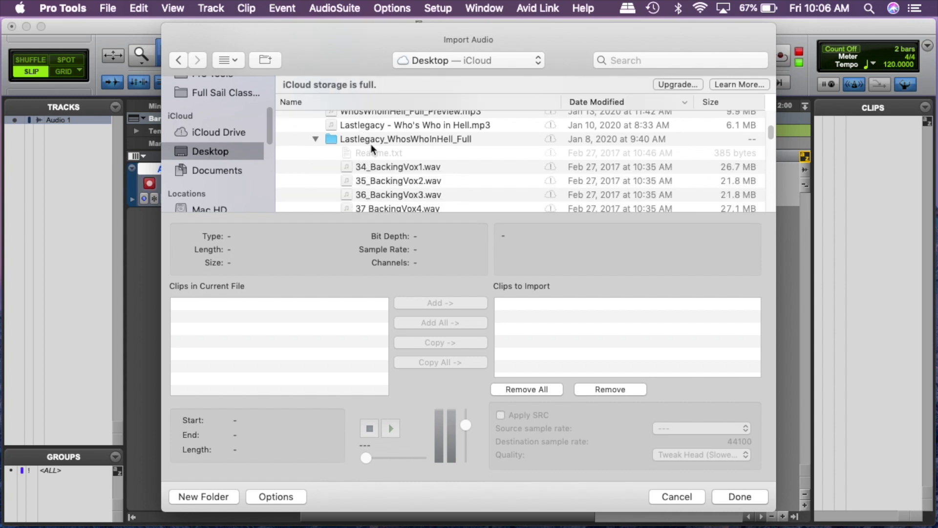
click(375, 142)
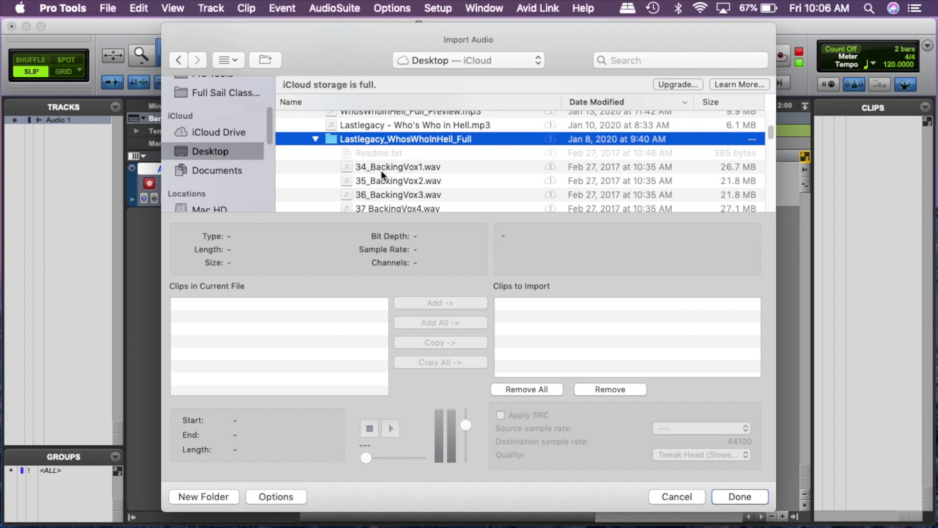
click(381, 169)
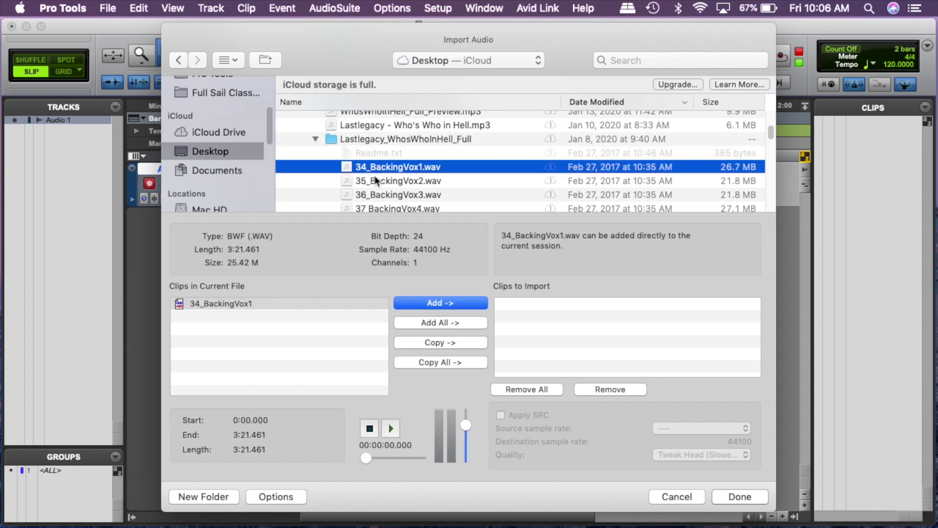
scroll(379, 166, down, 5)
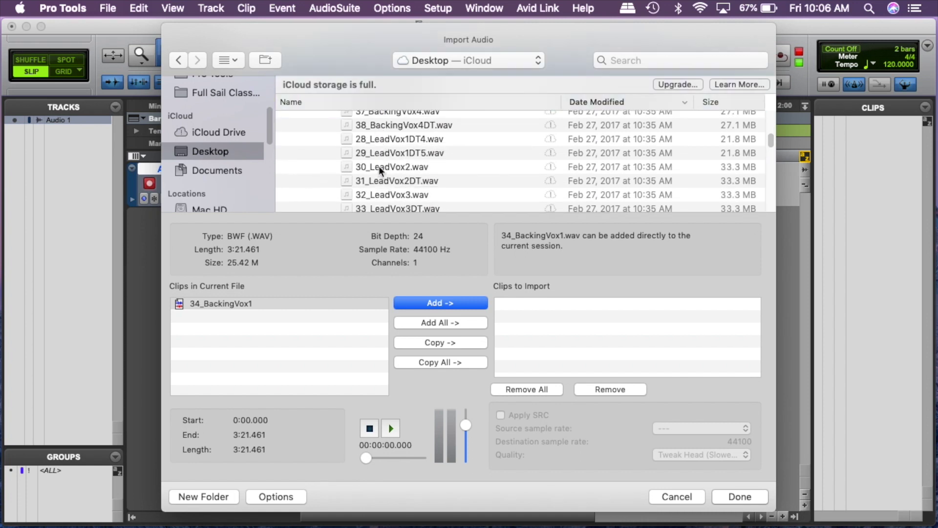
scroll(379, 166, down, 10)
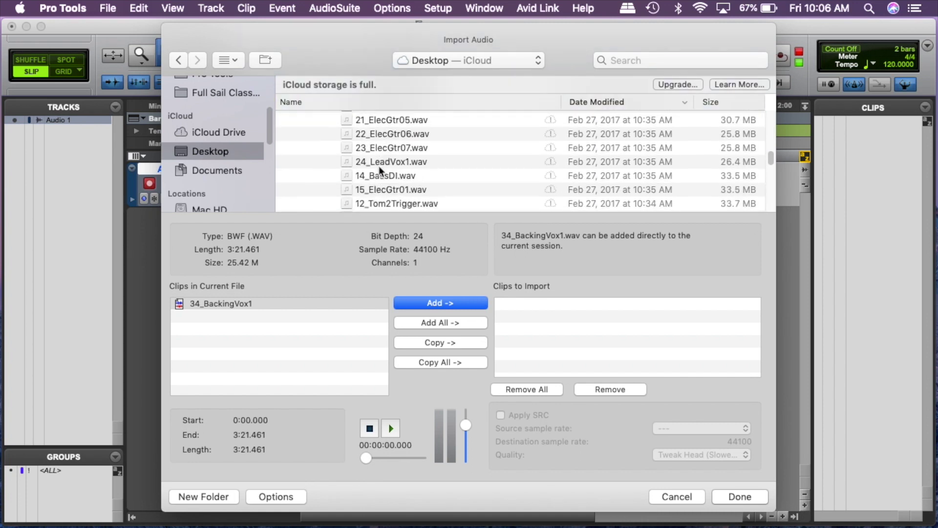
scroll(379, 170, down, 10)
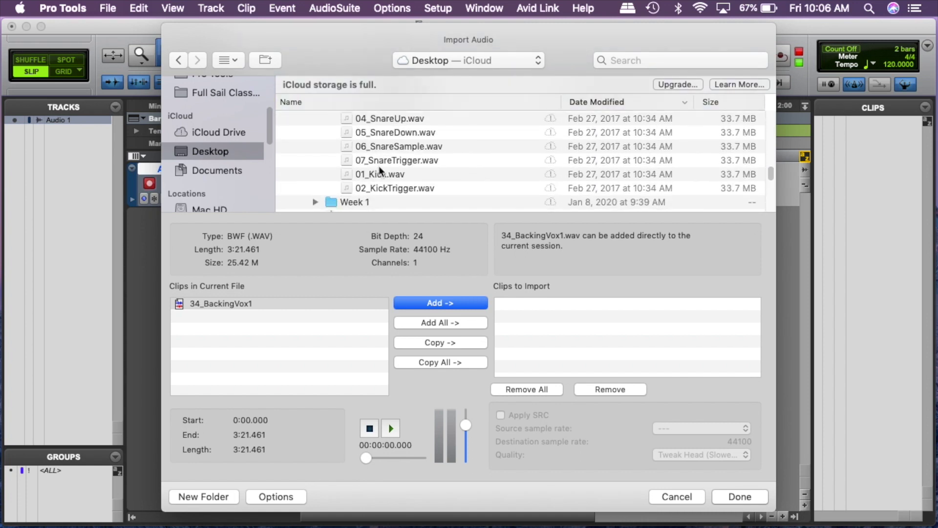
Step: Copy every song stem through 02_KickTrigger.wav into Audio Files as new tracks at session start
shift+click(384, 189)
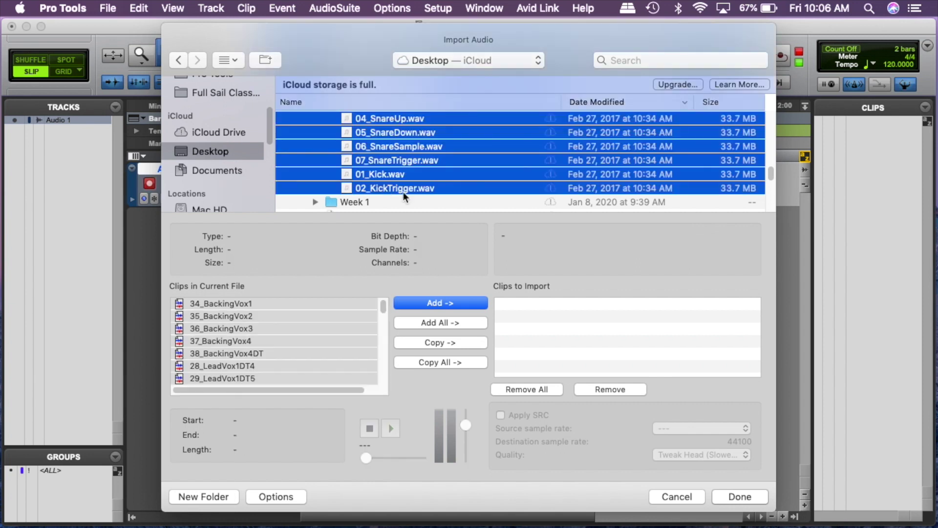
click(456, 342)
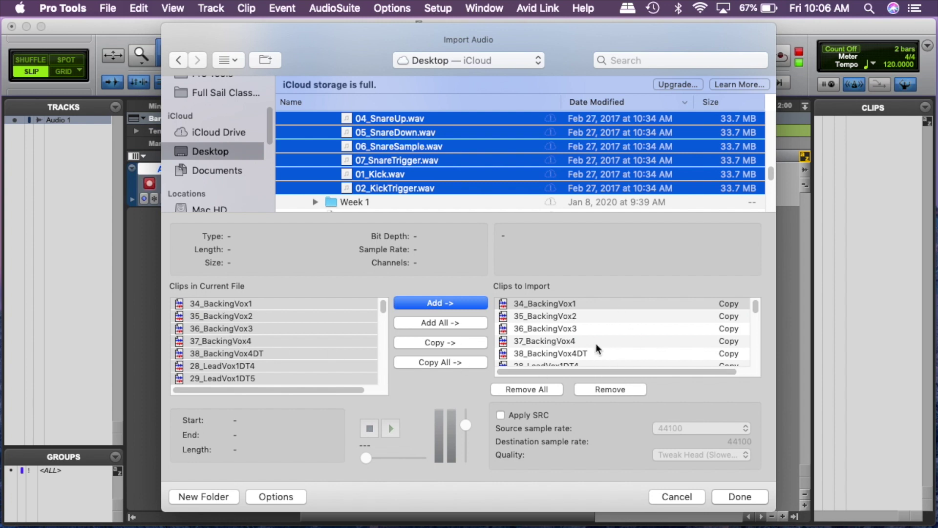
click(739, 496)
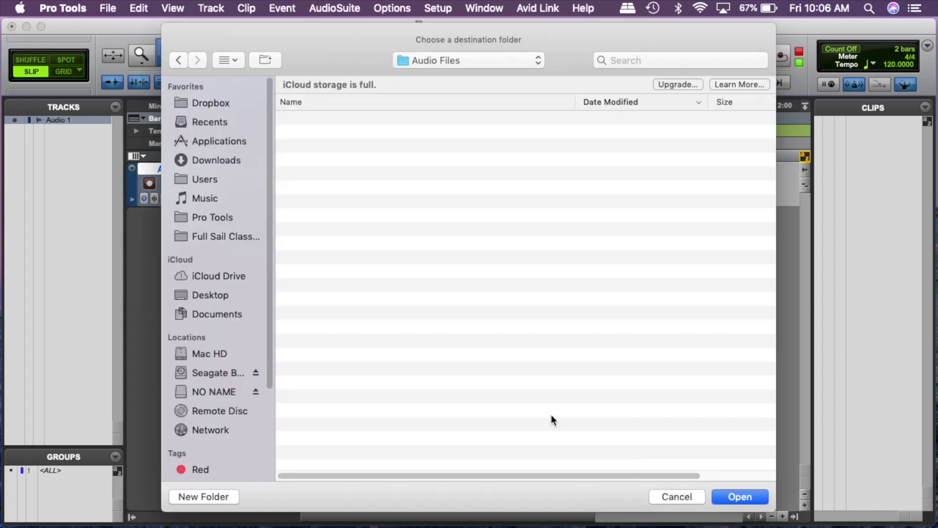
click(749, 496)
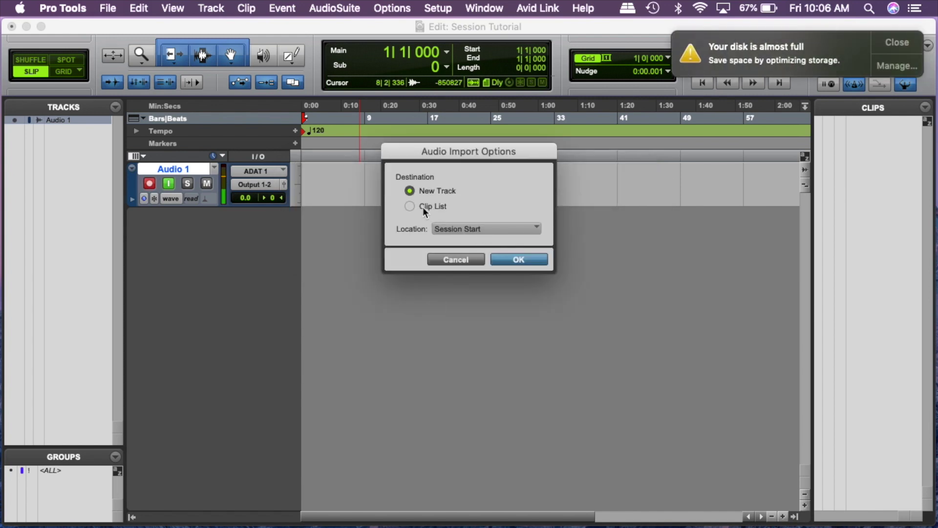
click(524, 260)
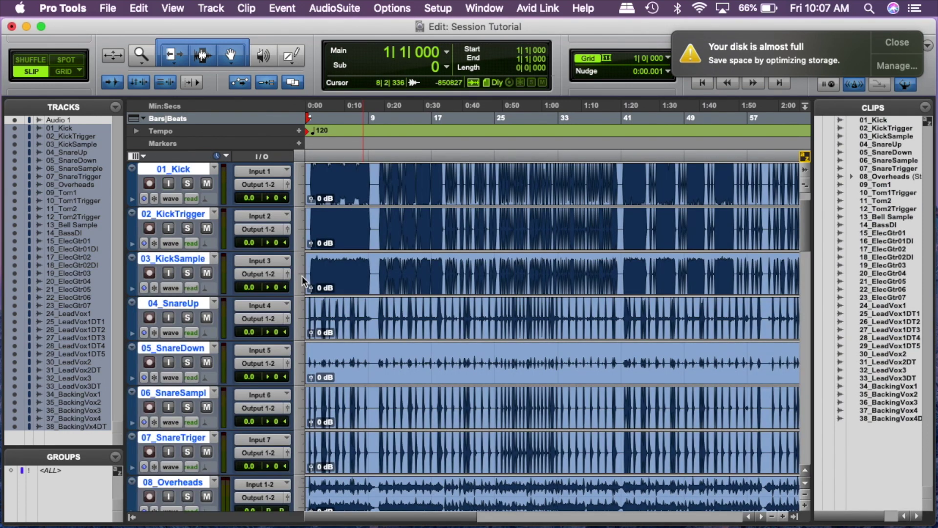
Step: Shrink all imported tracks to a compact height and select 11 Tom2 at bar 5
key(ctrl+alt+Down)
click(341, 251)
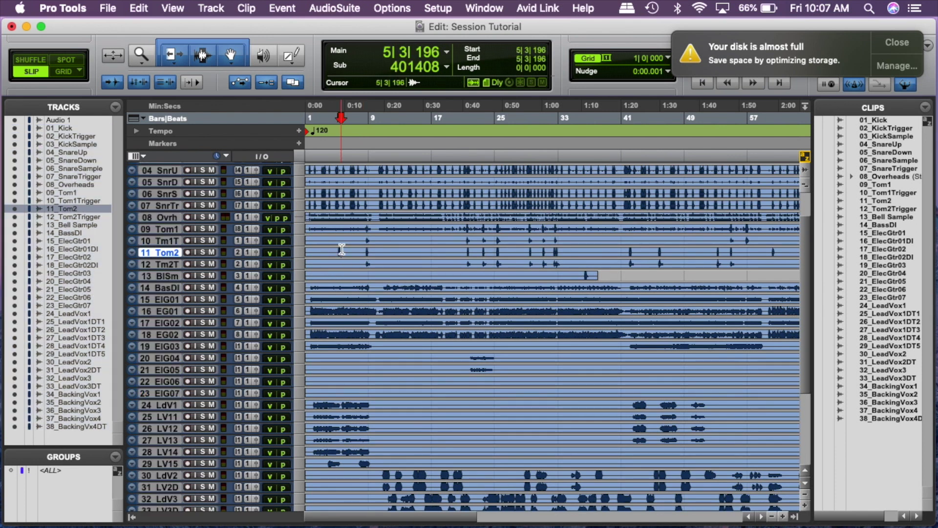
scroll(179, 227, up, 1)
scroll(180, 227, up, 3)
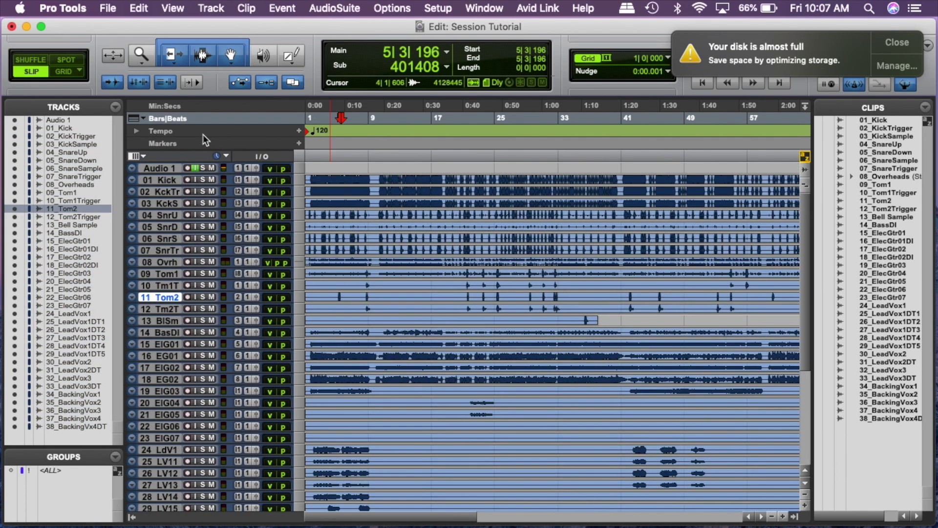
Step: Create a click track and move Click 1 to the top of the track list
click(211, 8)
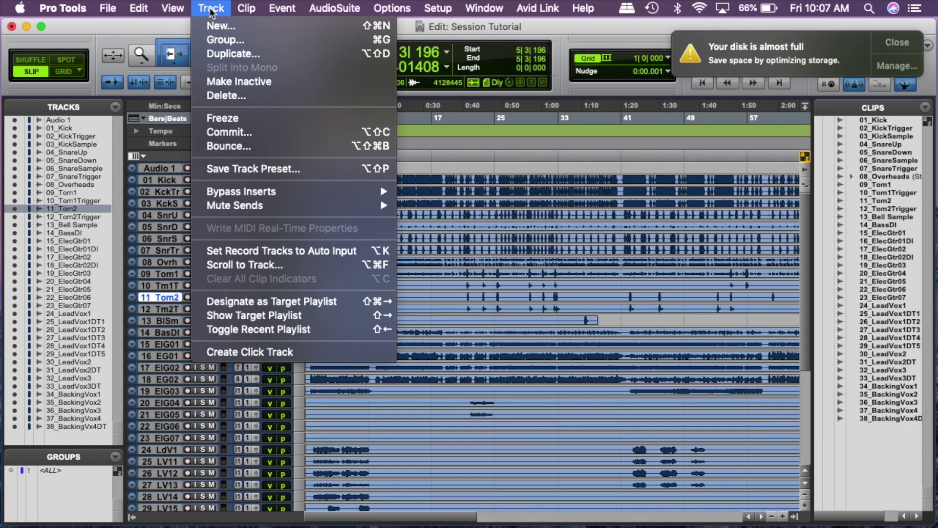
click(236, 352)
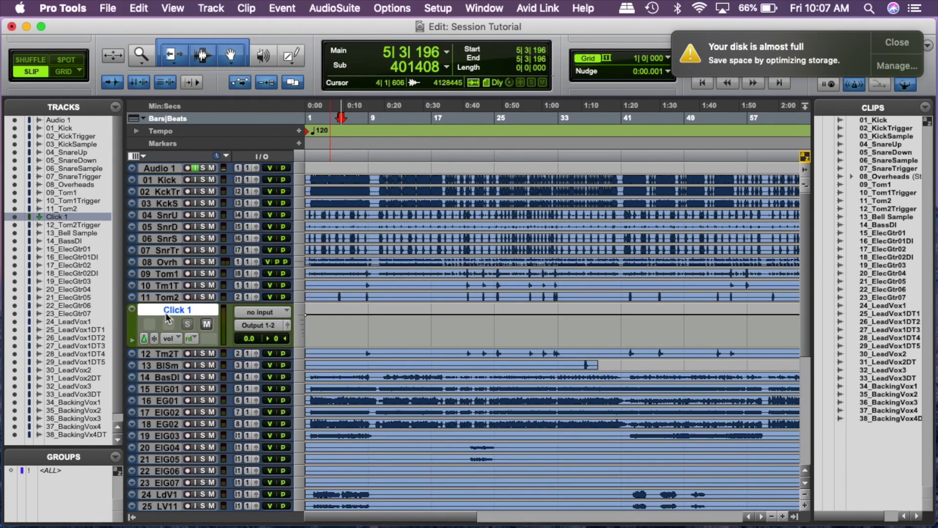
drag(168, 307, 176, 140)
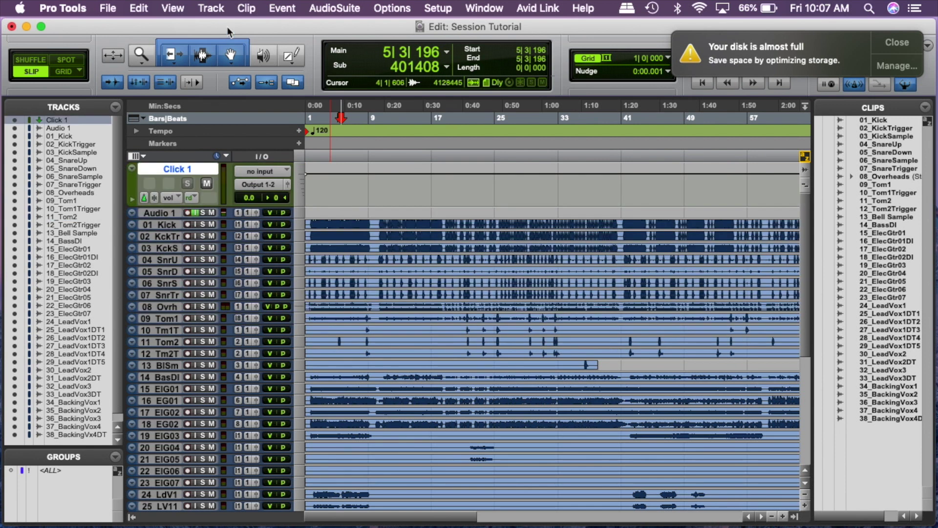
Step: Add a stereo Master Fader and move Master 1 to the bottom of the track list
click(218, 8)
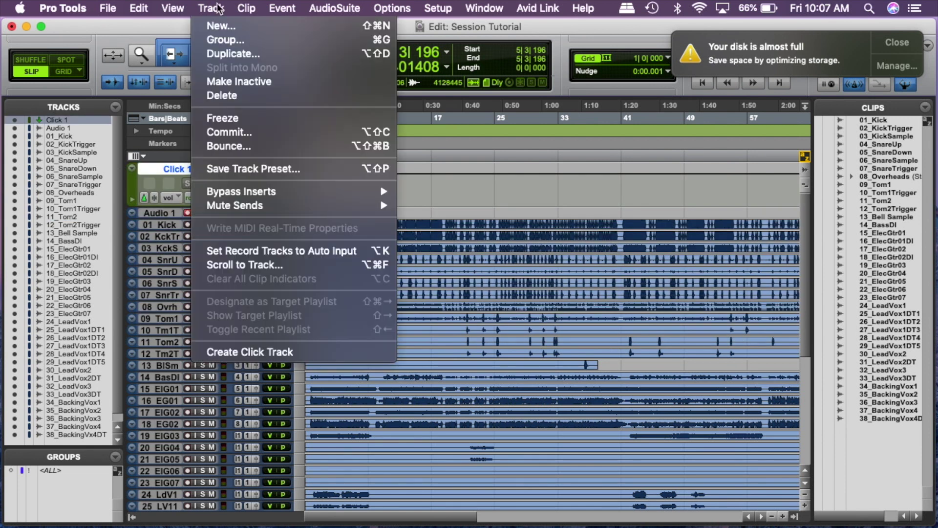
click(239, 31)
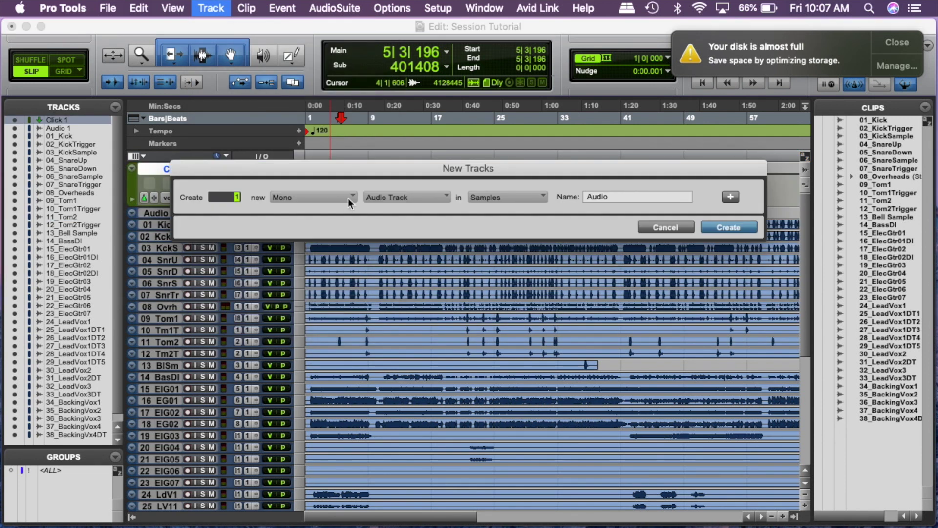
click(347, 197)
click(299, 213)
click(421, 197)
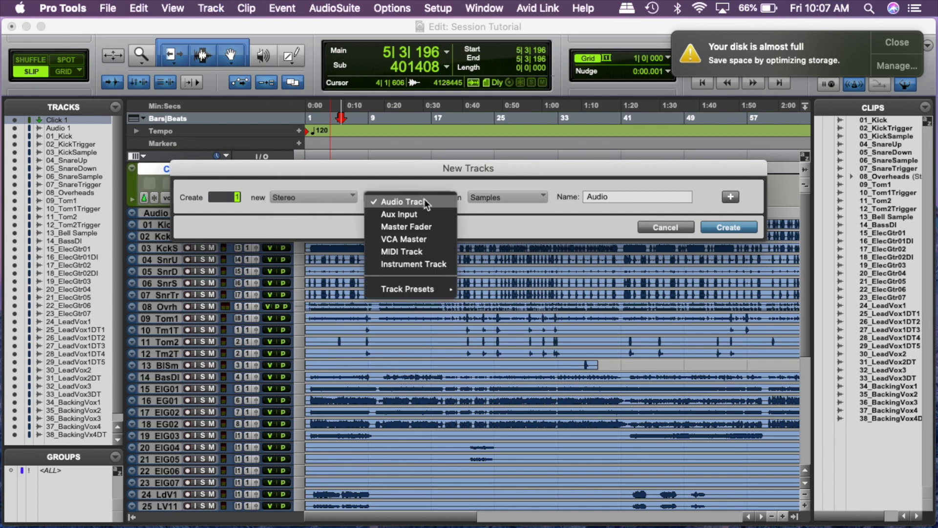
click(406, 226)
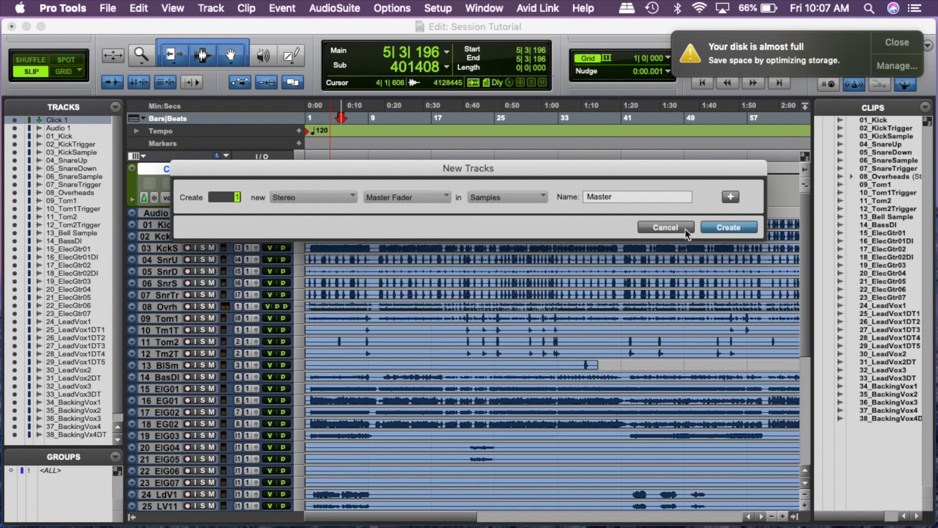
click(715, 228)
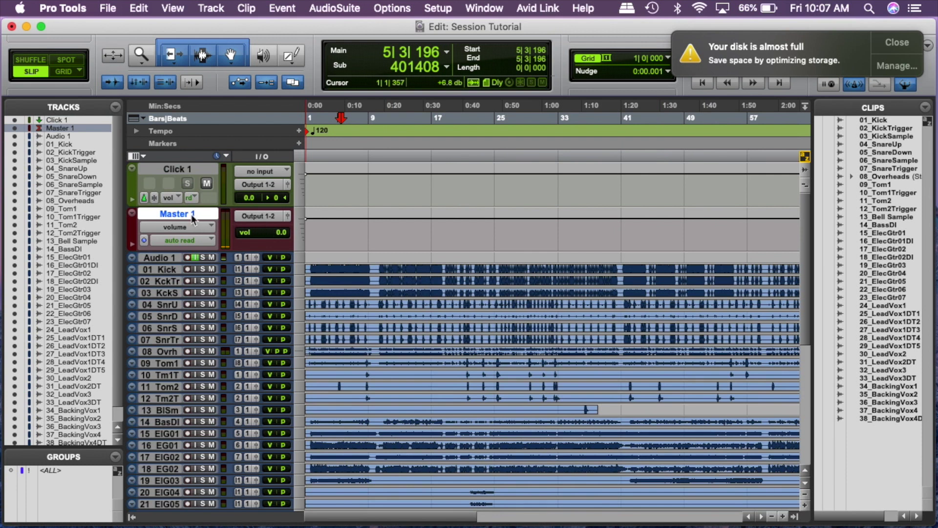
drag(194, 214, 188, 523)
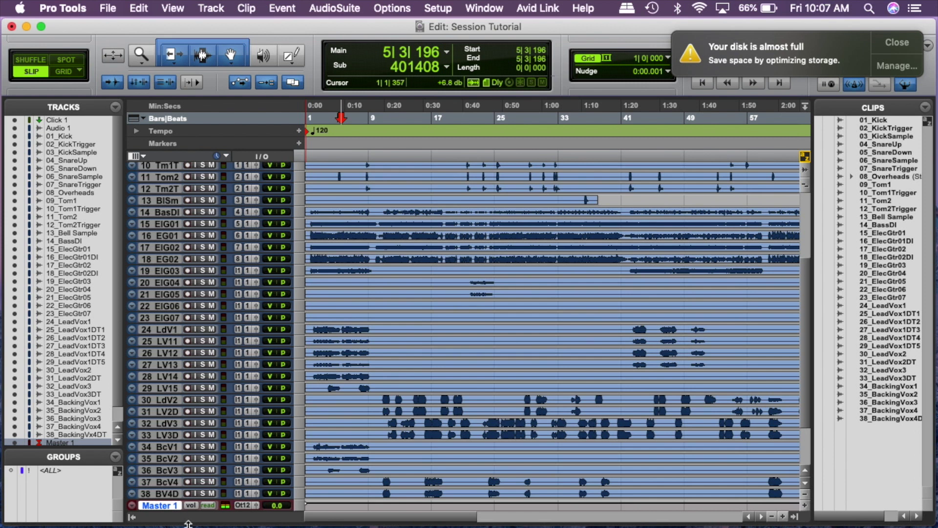
key(super+shift+n)
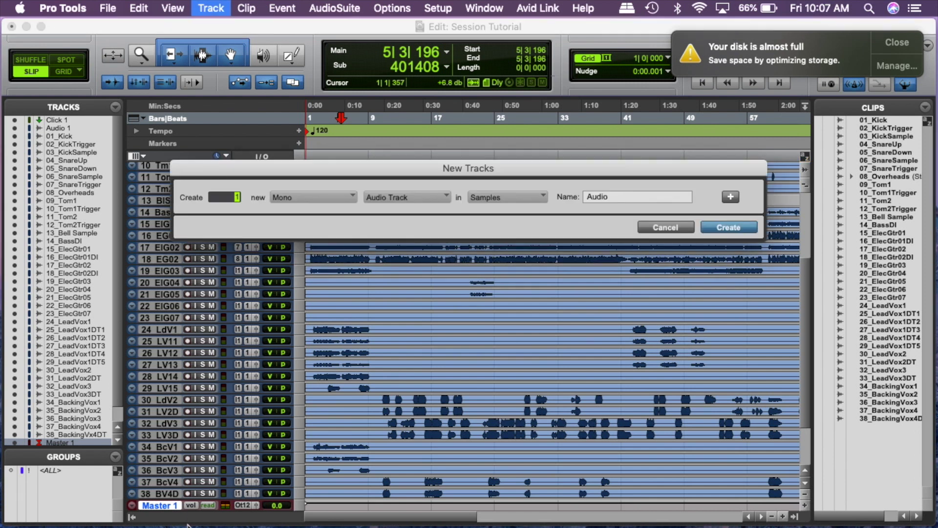
Step: Create 8 stereo Aux Input tracks and move Master 1 back below them
click(344, 197)
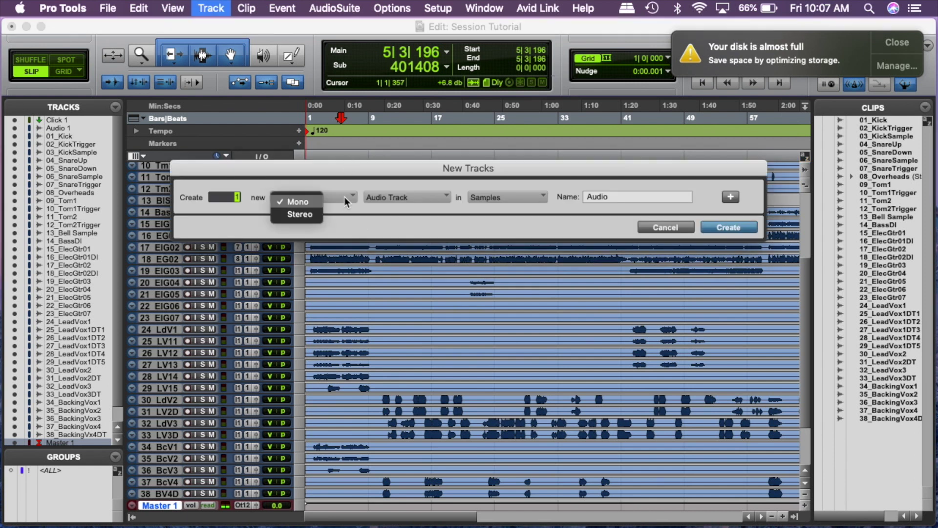
click(312, 216)
click(418, 196)
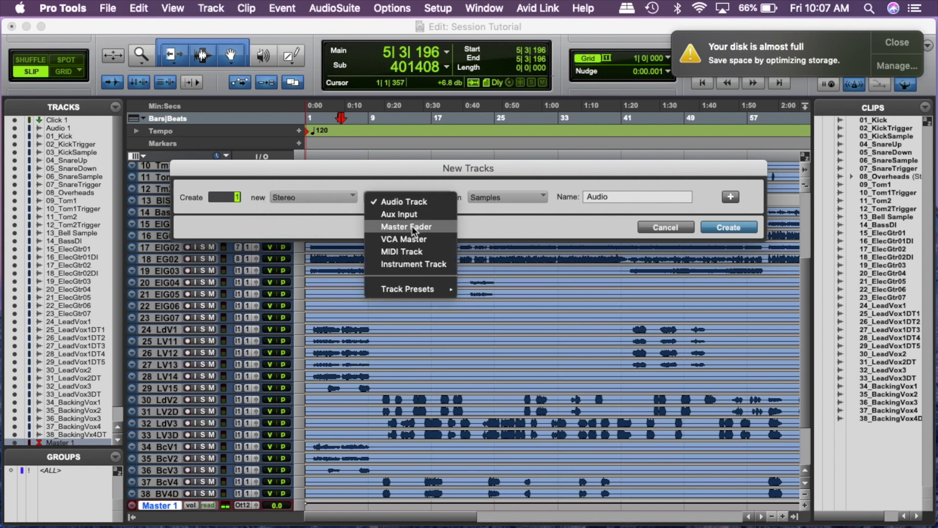
click(415, 214)
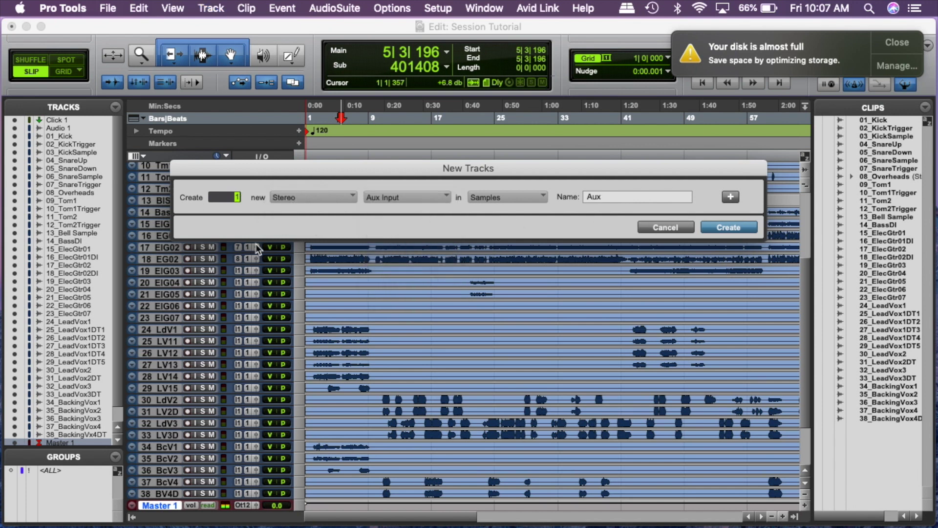
text(8)
key(Return)
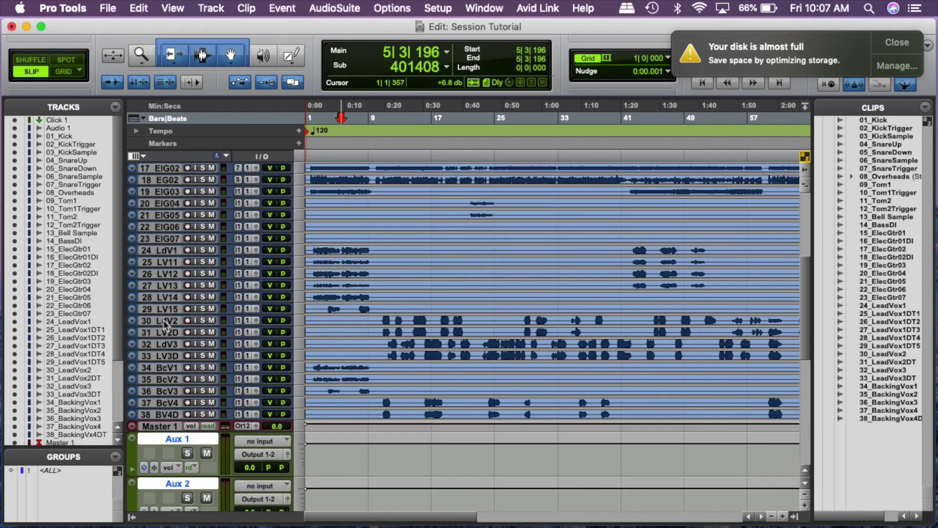
scroll(166, 325, down, 10)
scroll(180, 225, up, 3)
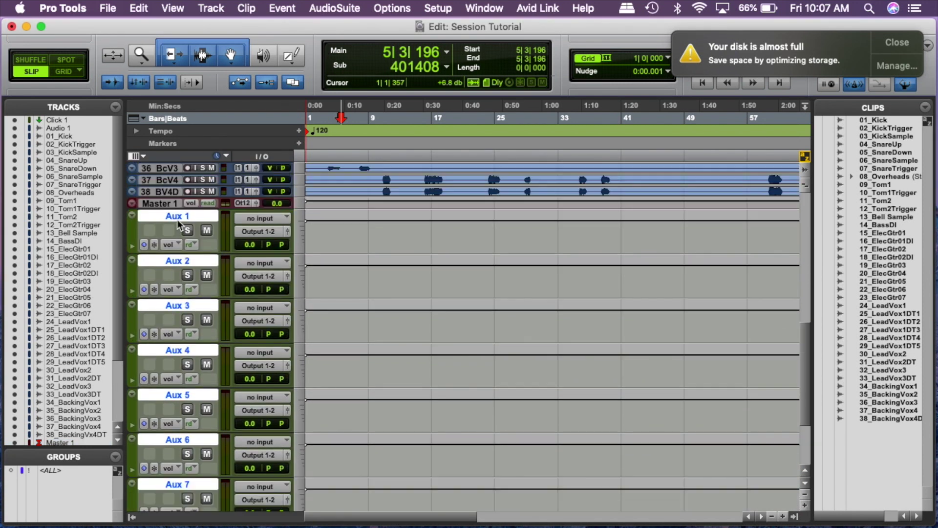
drag(168, 203, 169, 373)
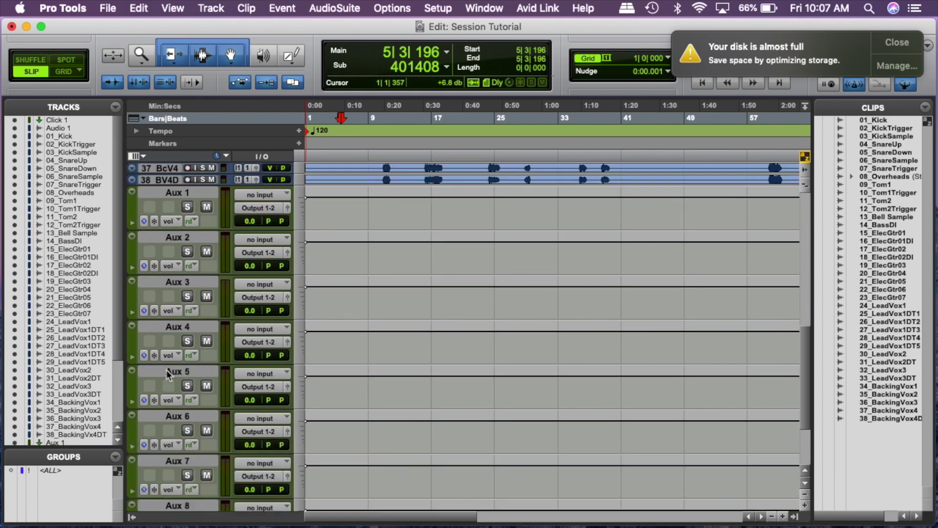
scroll(180, 205, down, 5)
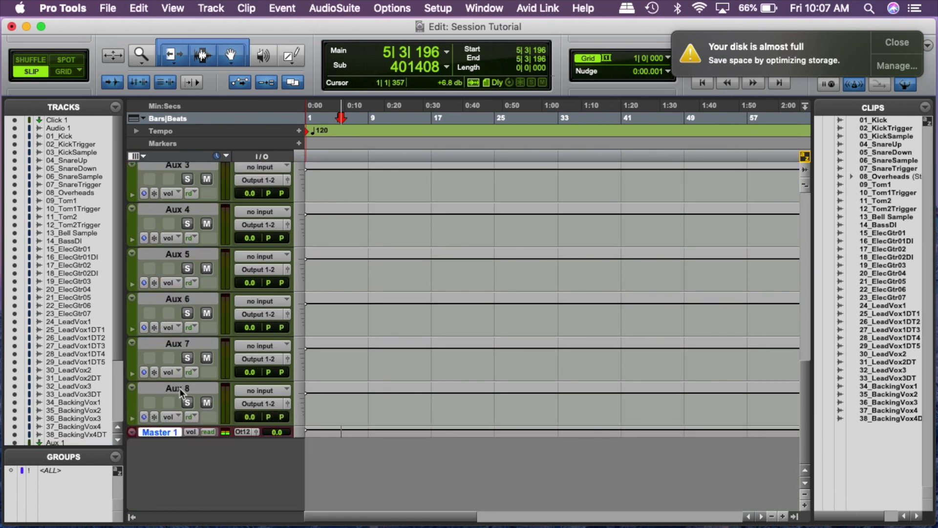
click(179, 388)
Step: Rename Aux 8 to 'Sub Master' and give it a dark red track colour
double_click(180, 390)
text(Sub Master)
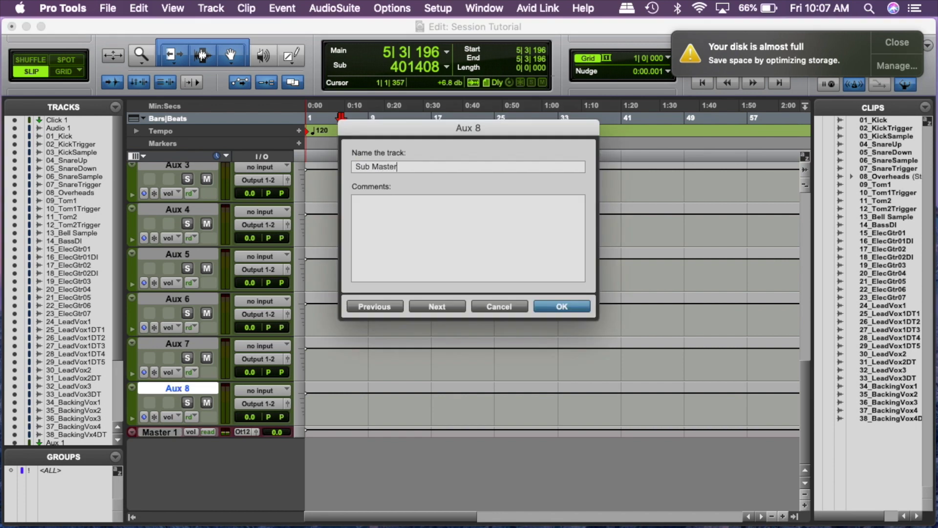
key(Return)
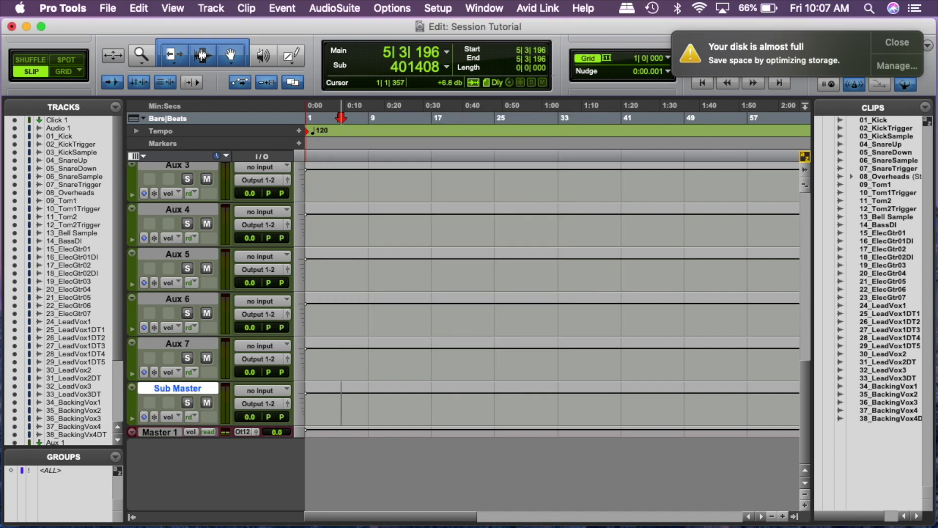
click(161, 432)
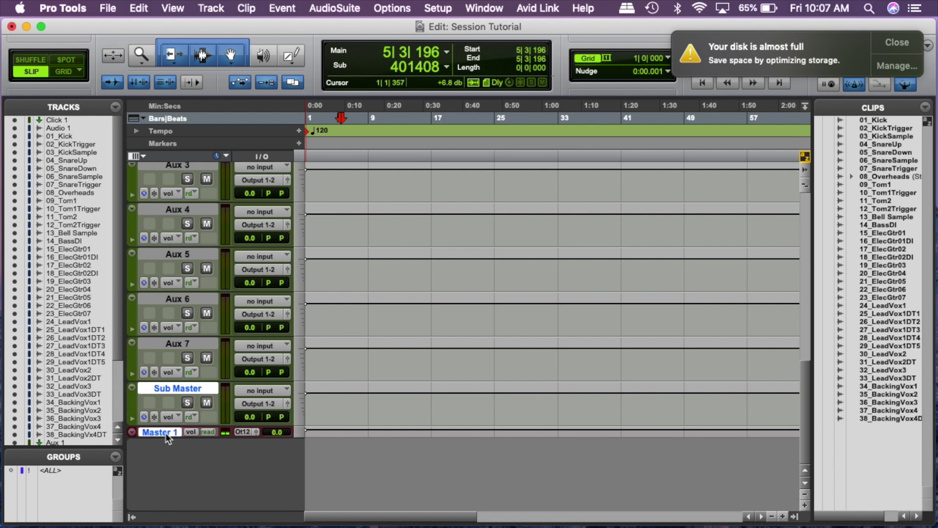
double_click(135, 408)
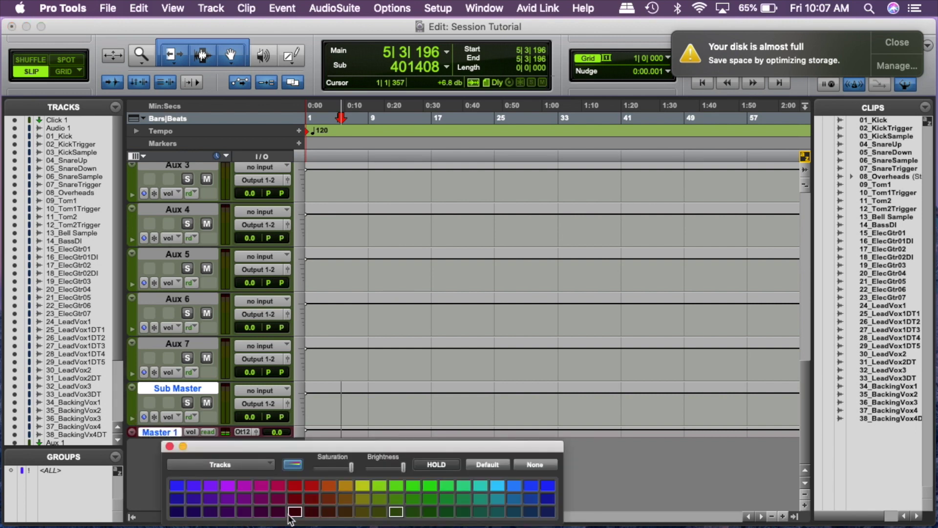
click(295, 511)
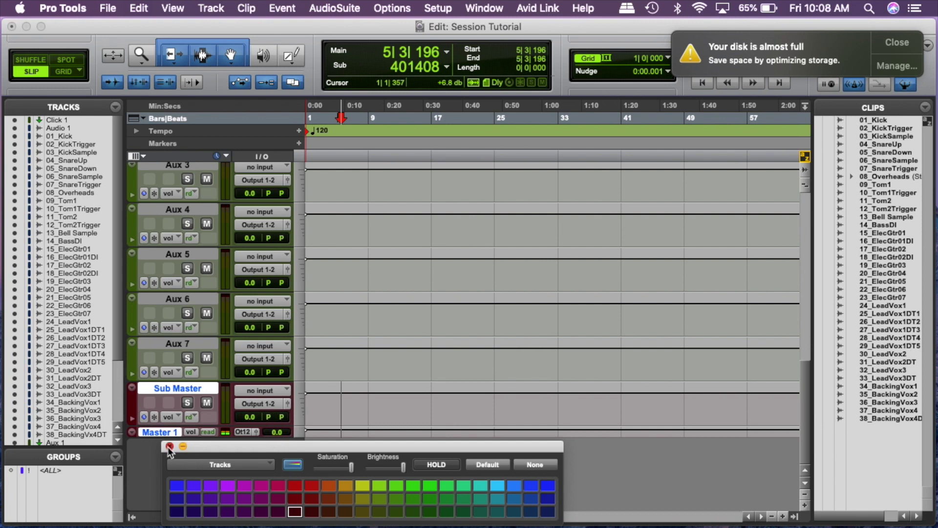
click(169, 446)
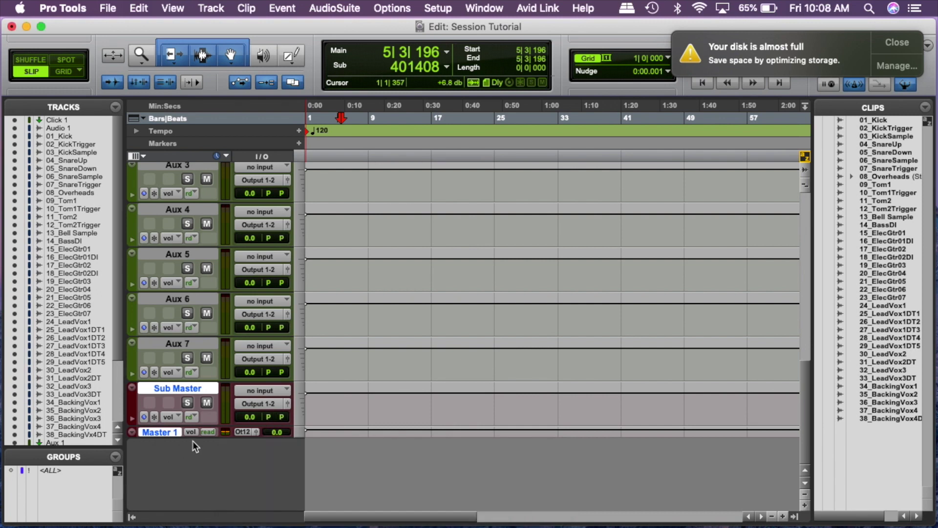
Step: Shrink all tracks, select Aux 1 through Aux 7, and make Aux 1 taller
key(ctrl+alt+Down)
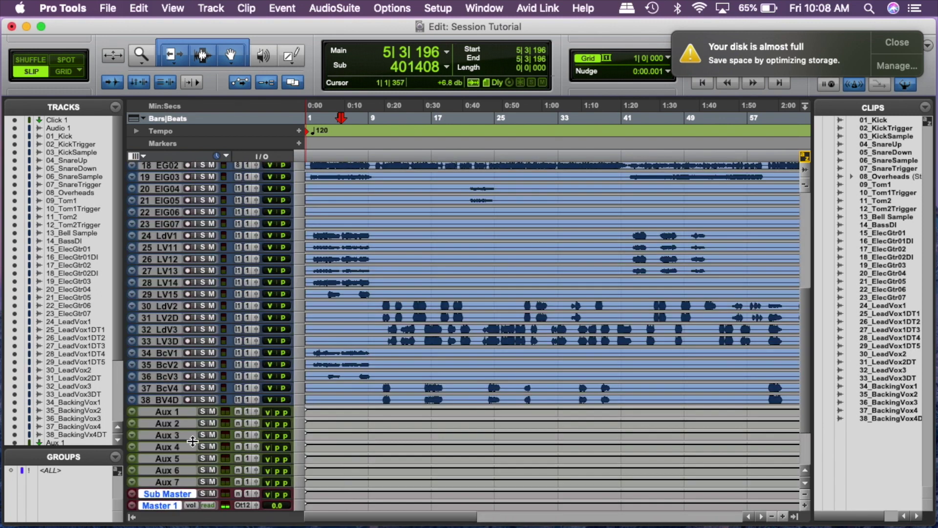
click(171, 414)
shift+click(163, 482)
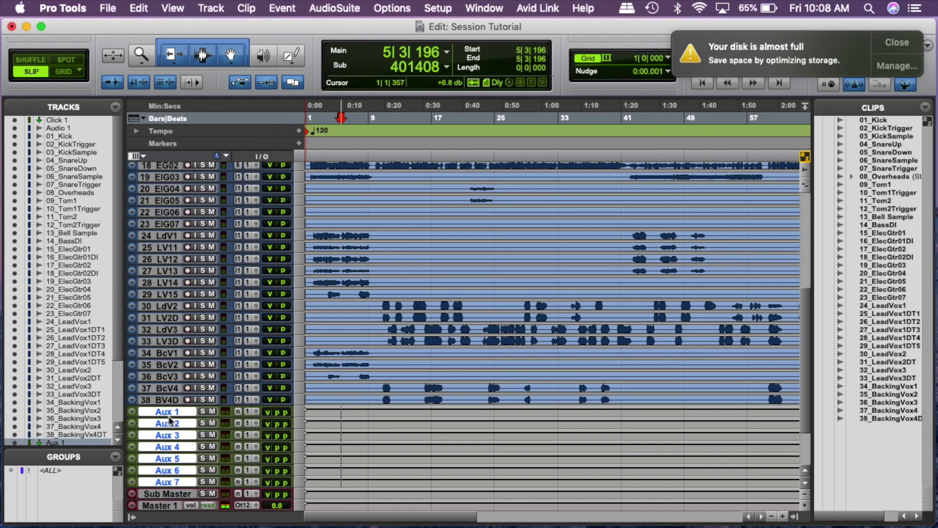
drag(168, 416, 168, 444)
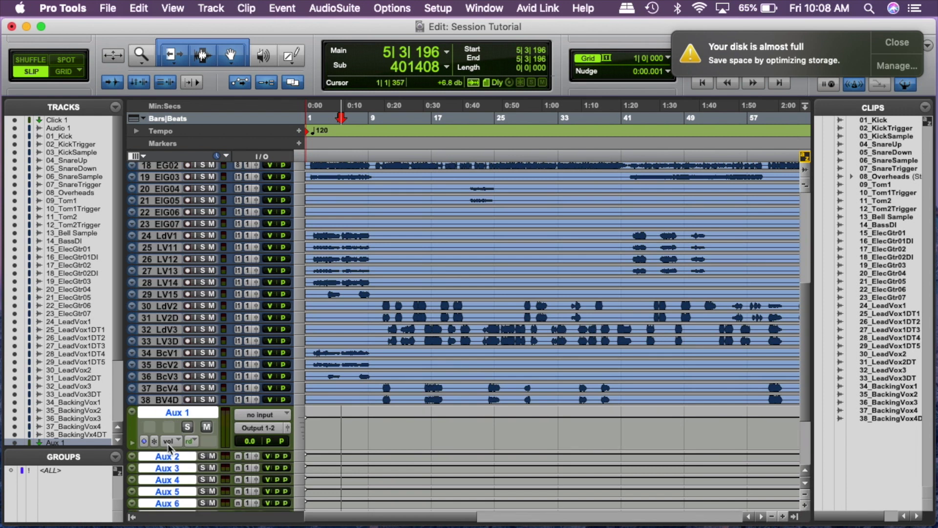
double_click(177, 411)
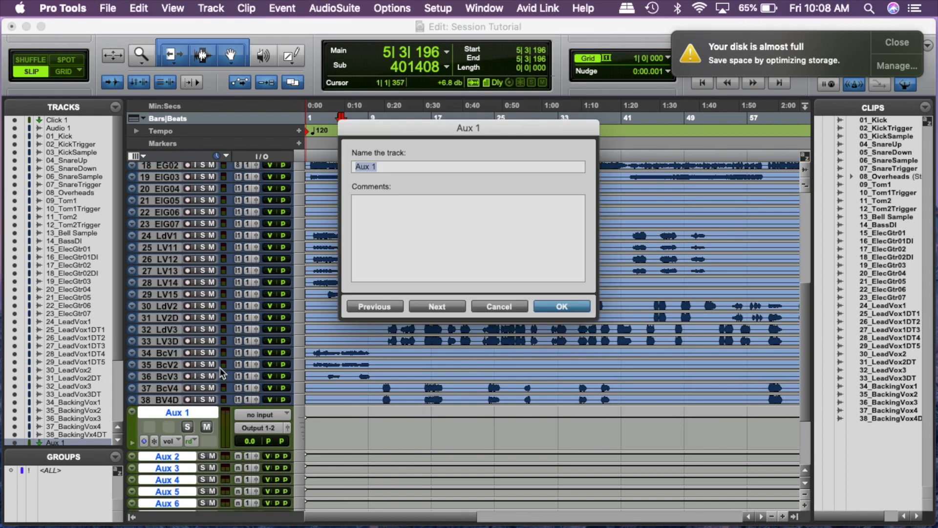
Step: Rename Aux 1–3 to 'Drum Sub', 'Bass Sub' and 'Gtr Sub'
text(Drum Sub)
key(super+Right)
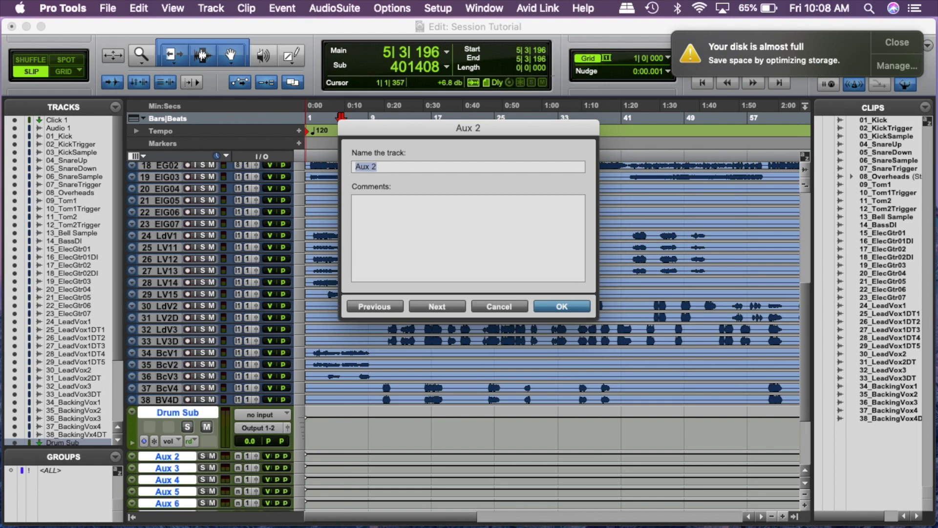
text(Bass Sub)
key(super+Right)
text(Gts)
key(BackSpace)
text(r Sub)
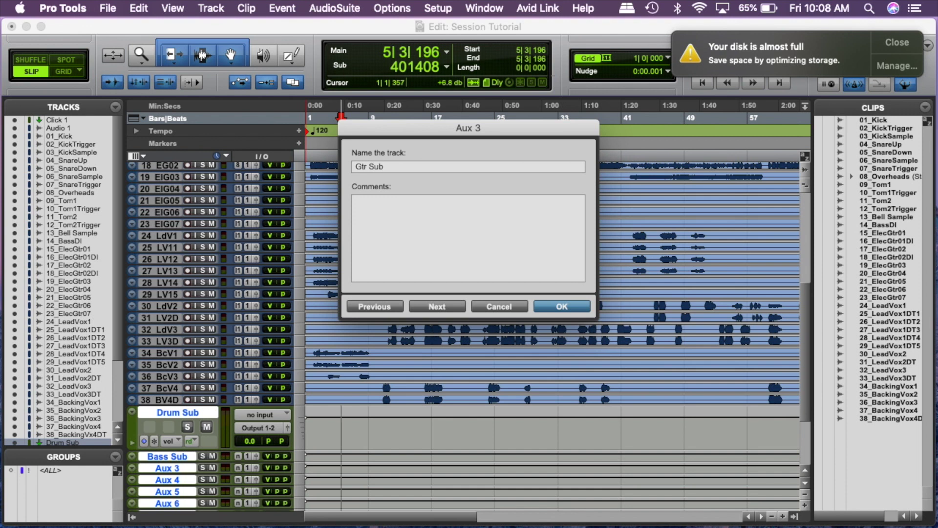
key(super+Right)
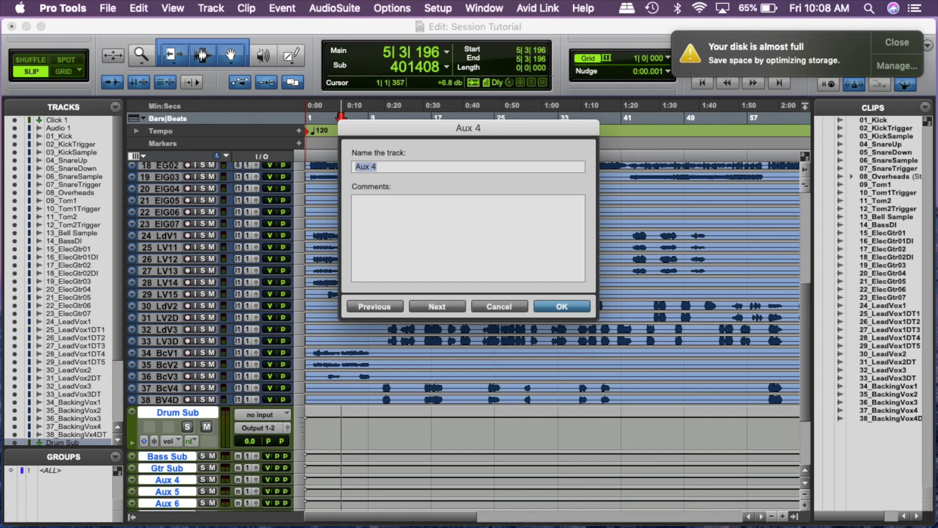
Step: Rename Aux 4 and Aux 5 to 'Lead Vox' and 'Bckgrnd Vox', then shrink Drum Sub
text(Lead Vos)
key(BackSpace)
text(x)
key(super+Right)
text(B)
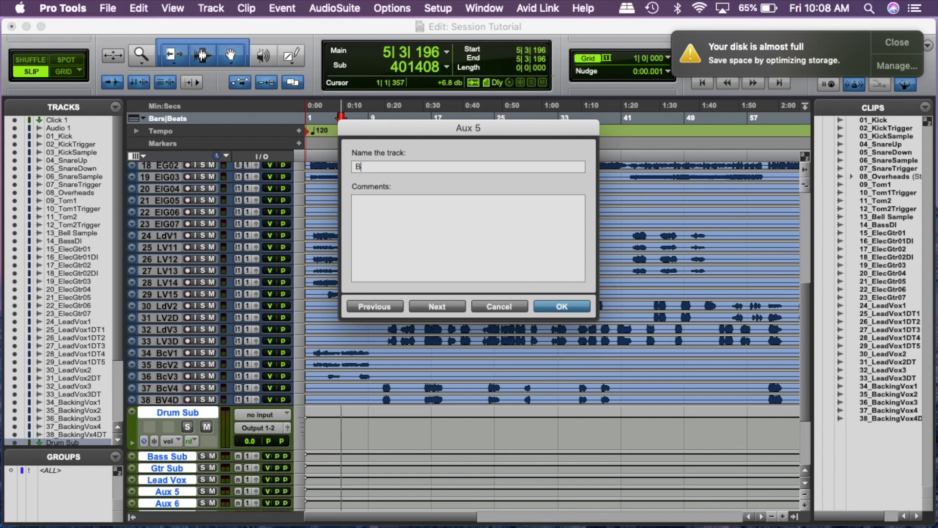
text(ckgrnd Vox)
key(Return)
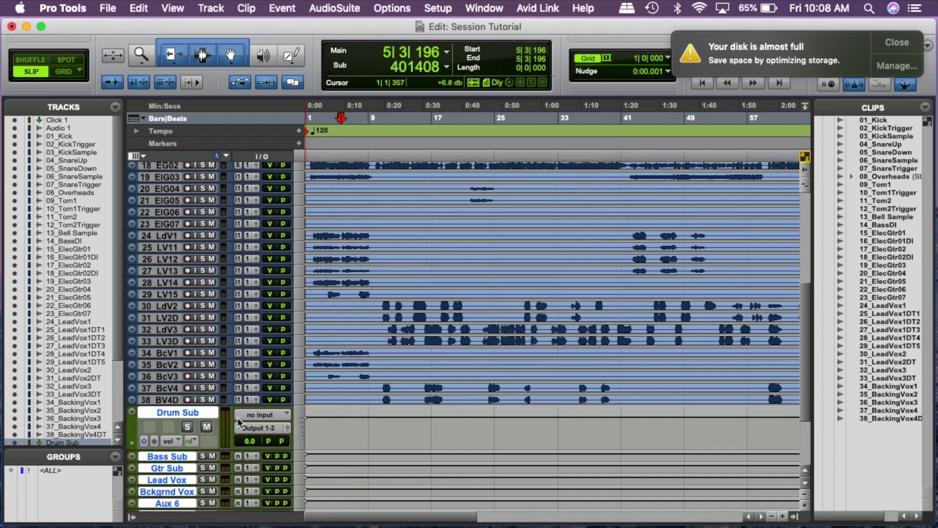
key(ctrl+Down)
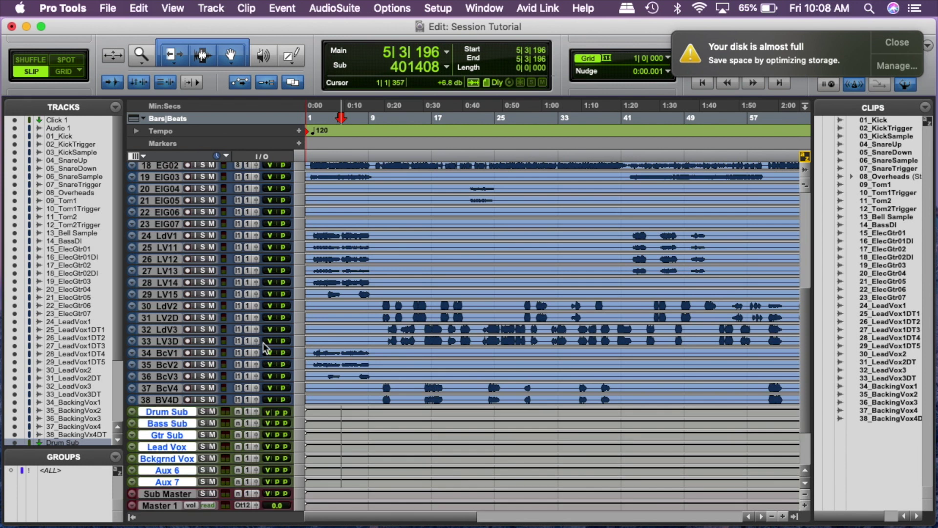
scroll(264, 347, up, 10)
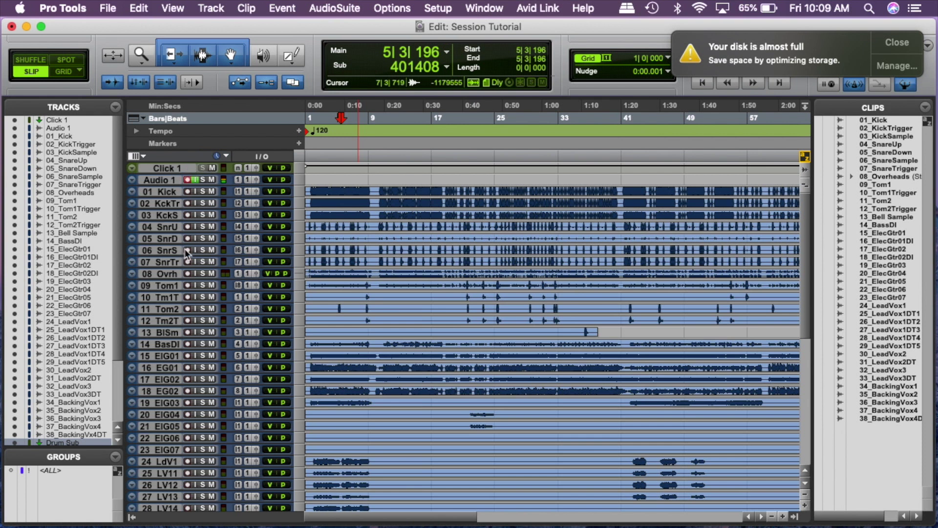
scroll(187, 254, down, 10)
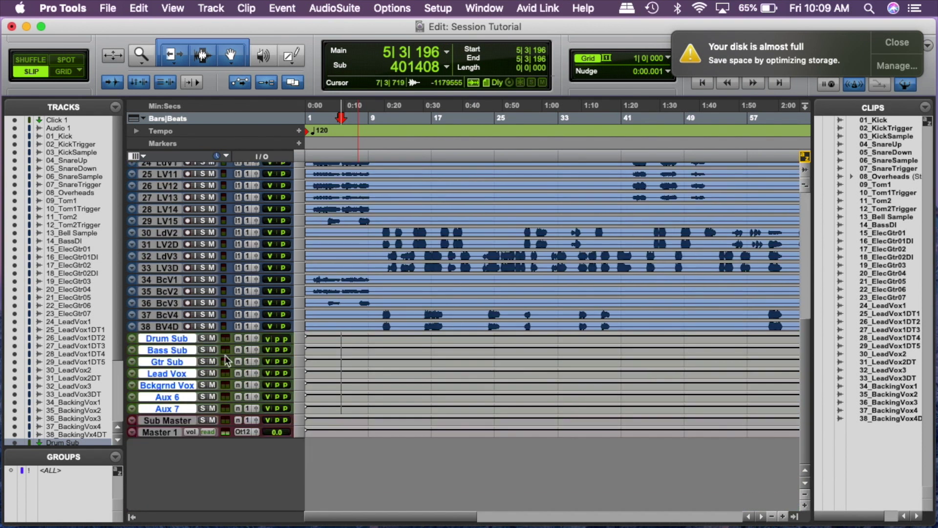
click(165, 422)
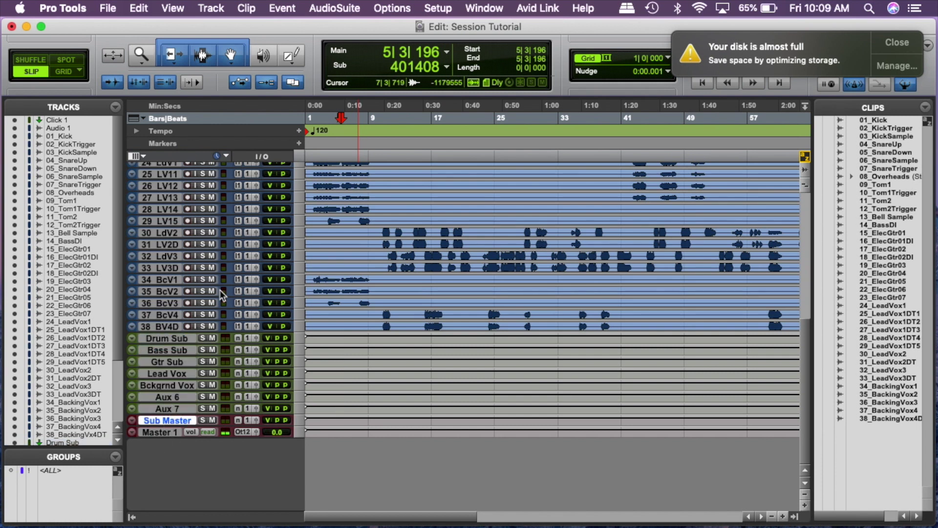
Step: In the Mix window, select the kick, snare and overhead tracks
key(super+equal)
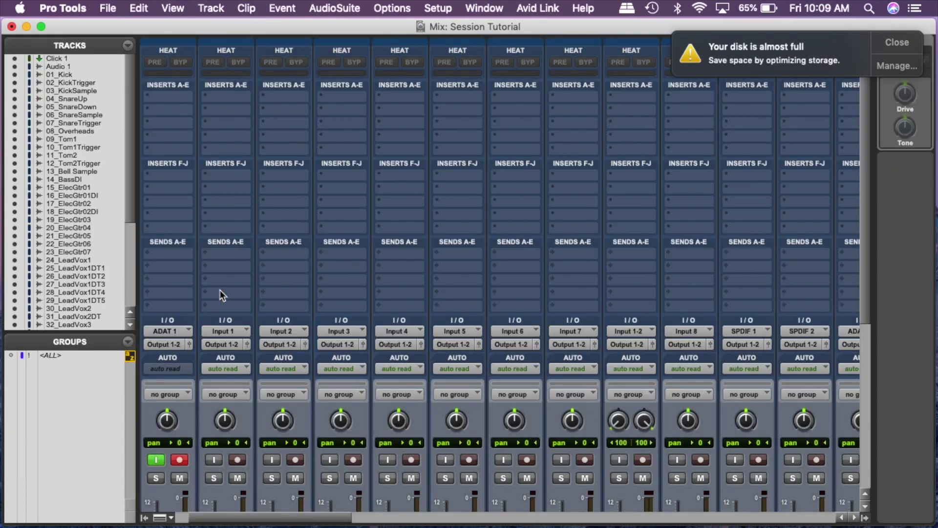
scroll(286, 301, down, 5)
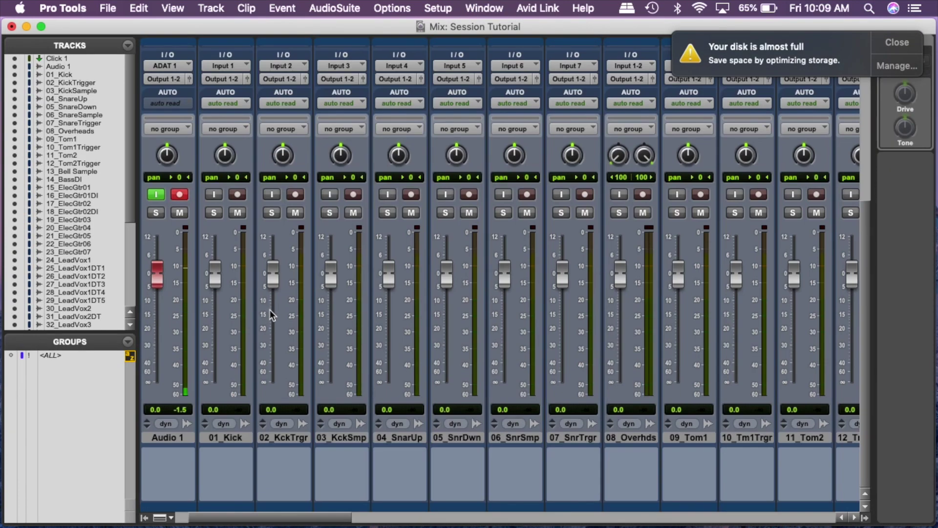
click(297, 437)
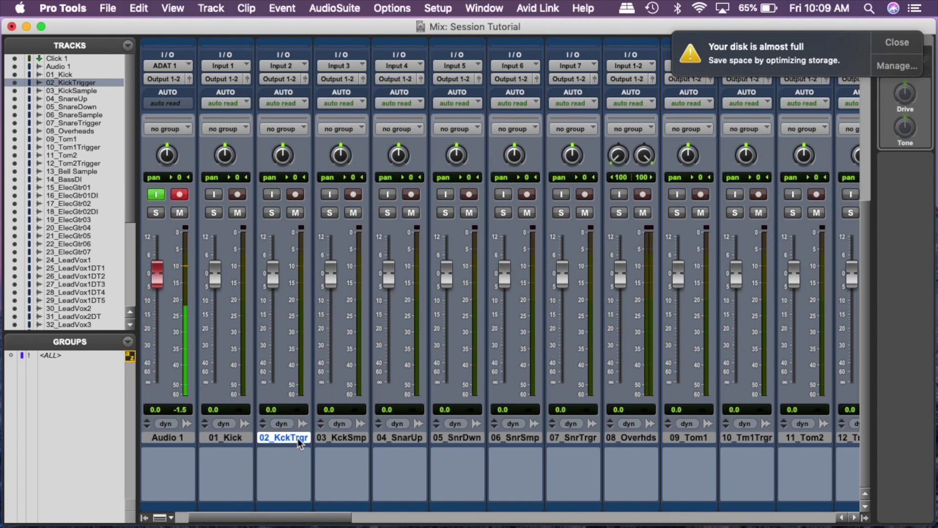
click(249, 438)
shift+click(351, 437)
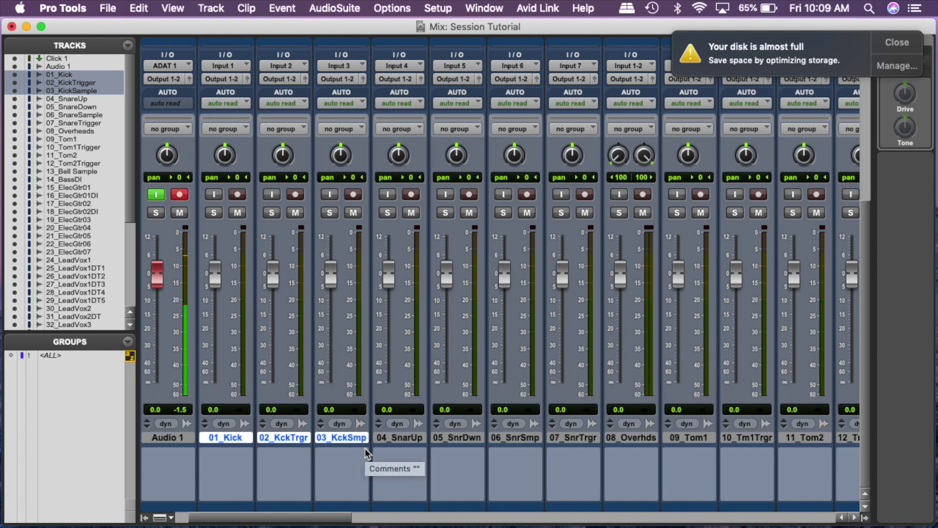
click(389, 440)
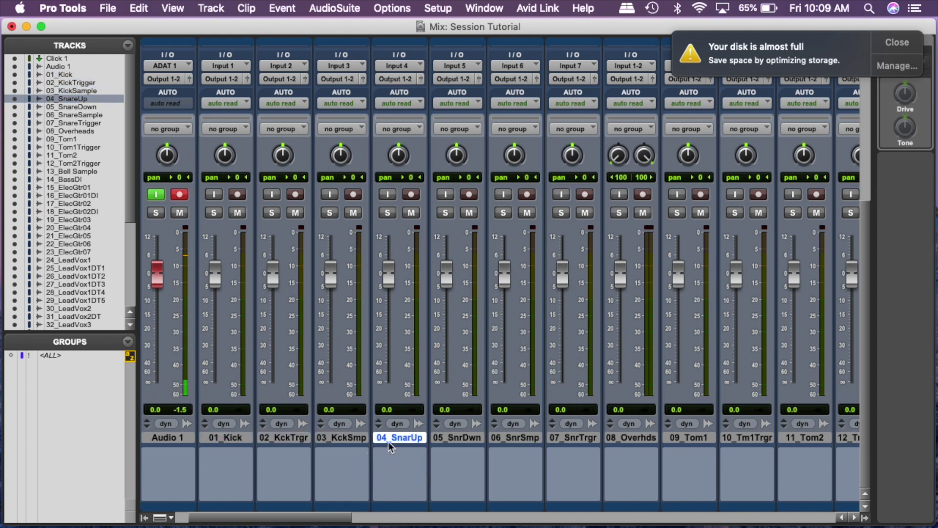
shift+click(588, 438)
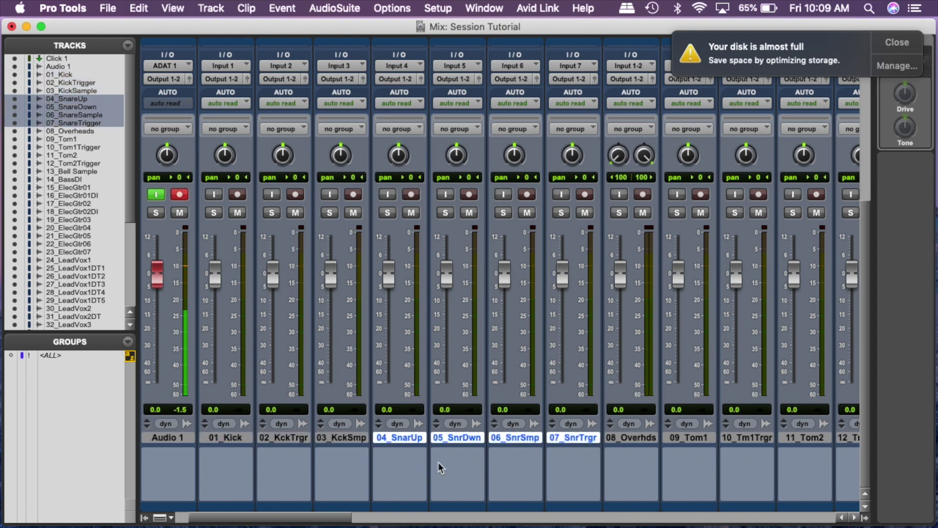
click(635, 439)
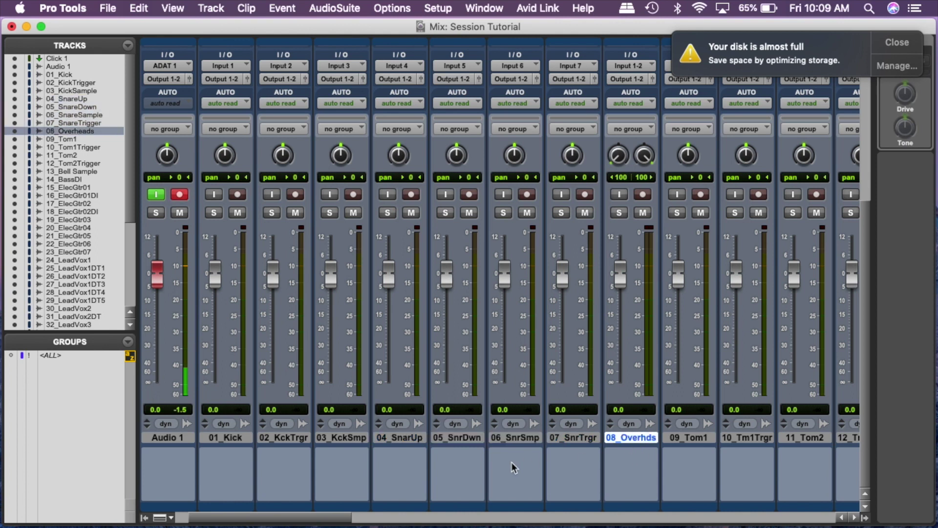
Step: Drag Aux 6 and Aux 7 up to sit directly after 03_KickSample
scroll(56, 239, down, 5)
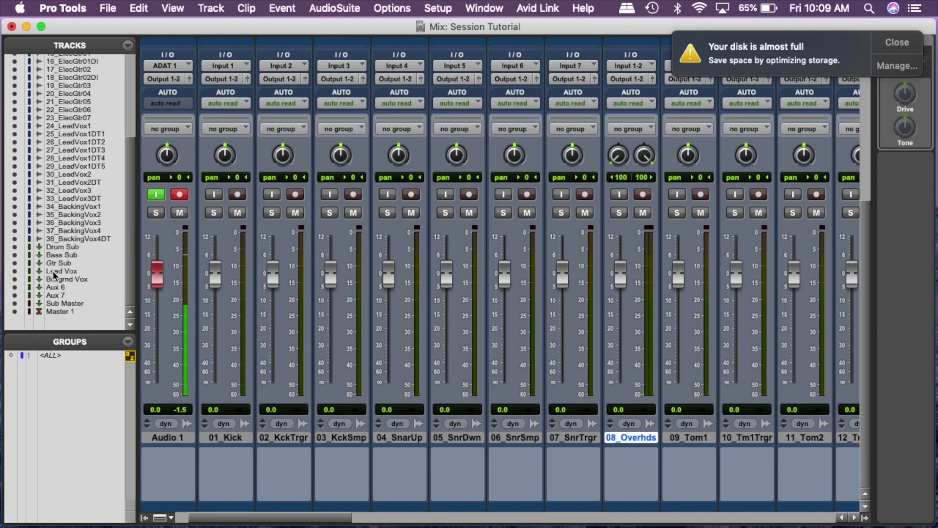
drag(55, 295, 57, 290)
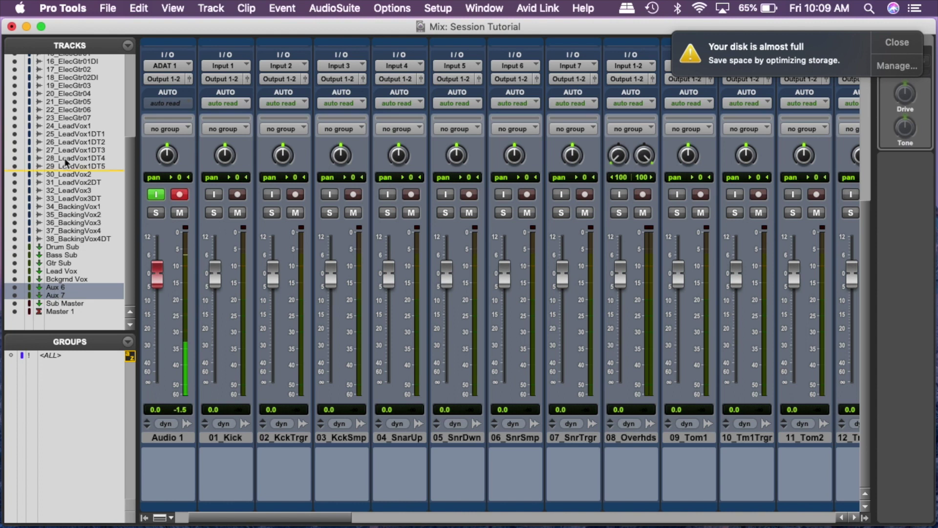
drag(66, 161, 68, 74)
scroll(66, 84, up, 5)
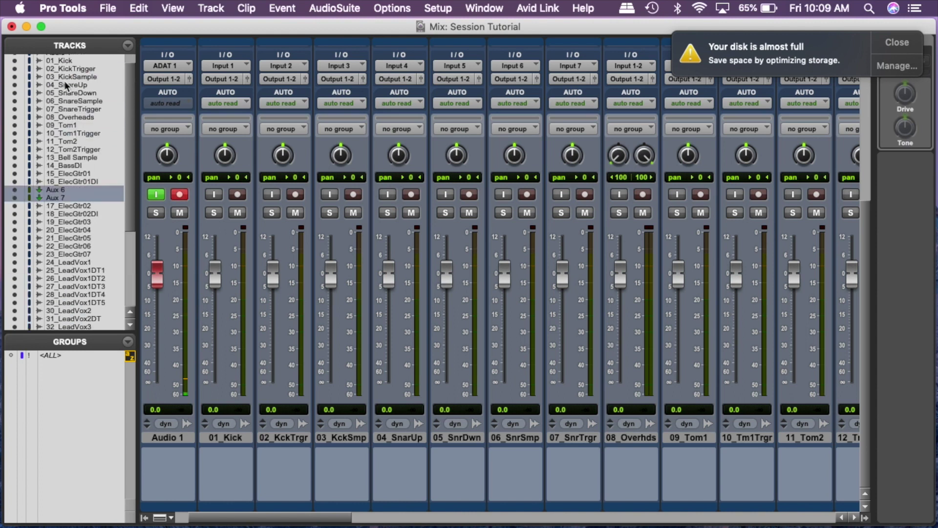
scroll(66, 85, up, 1)
drag(54, 207, 53, 100)
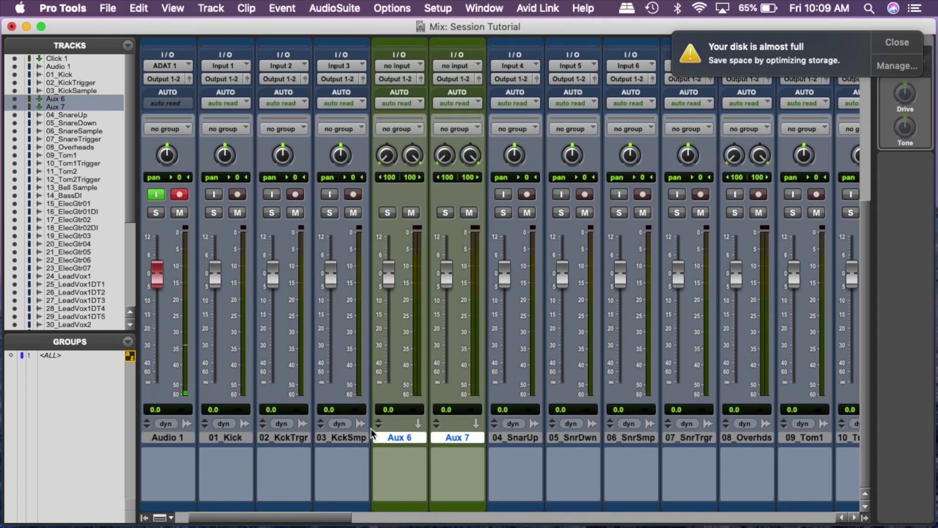
Step: Name Aux 6 'Kick Sub' and Aux 7 'Snare Sub', then move Snare Sub after 07_SnrTrgr
double_click(390, 438)
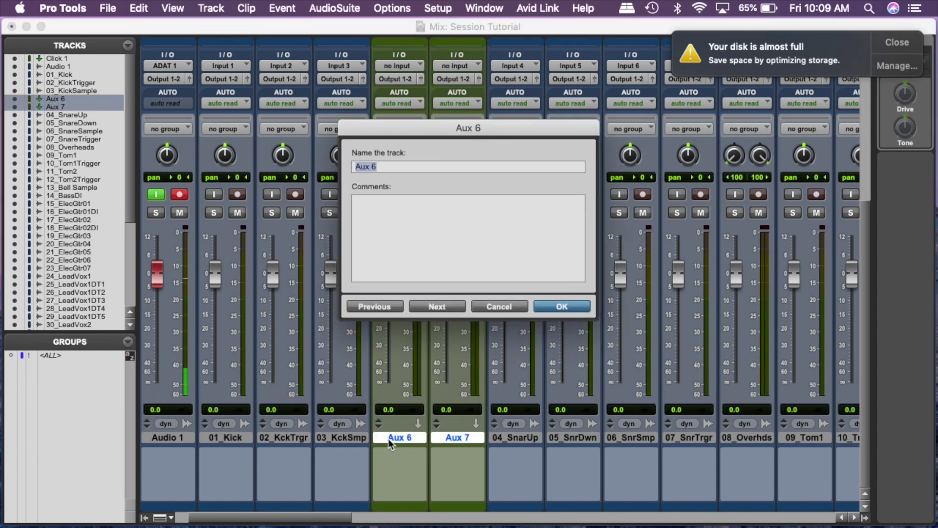
text(Kick Sub)
key(super+Right)
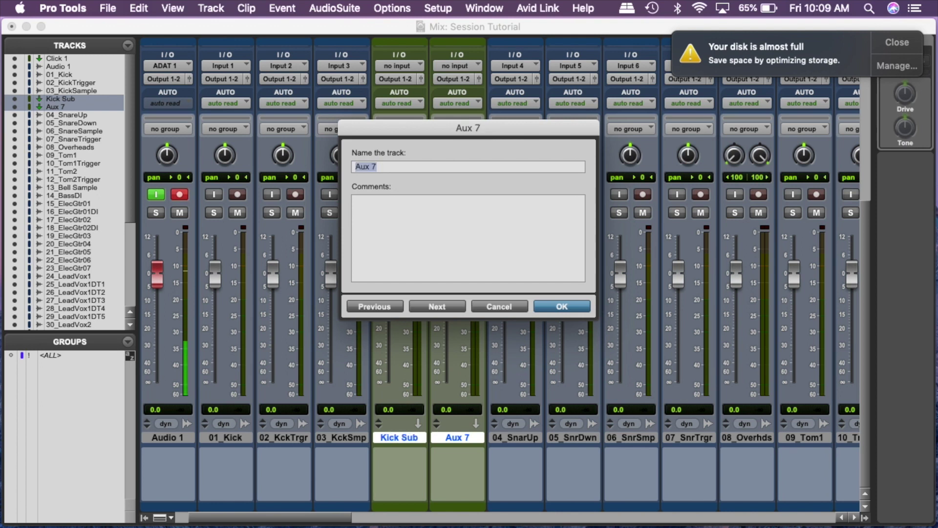
text(Snare Sub)
key(Return)
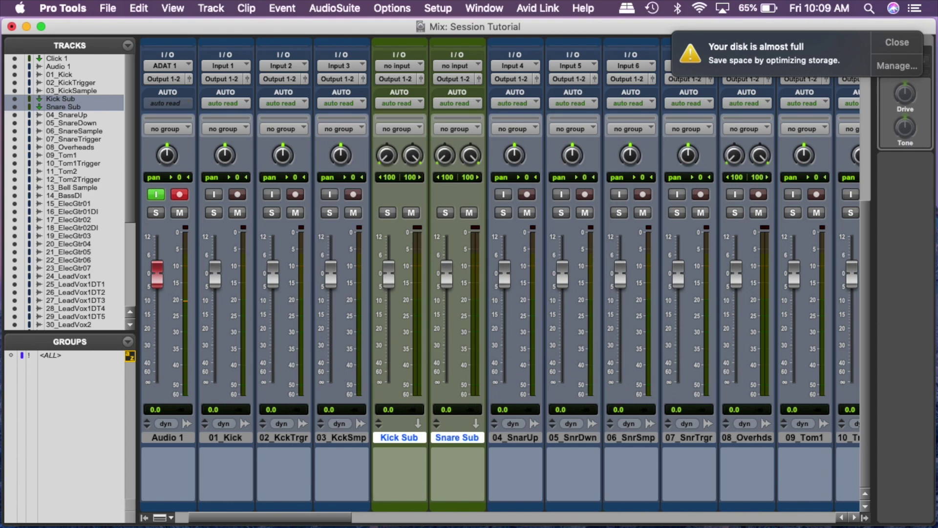
click(349, 437)
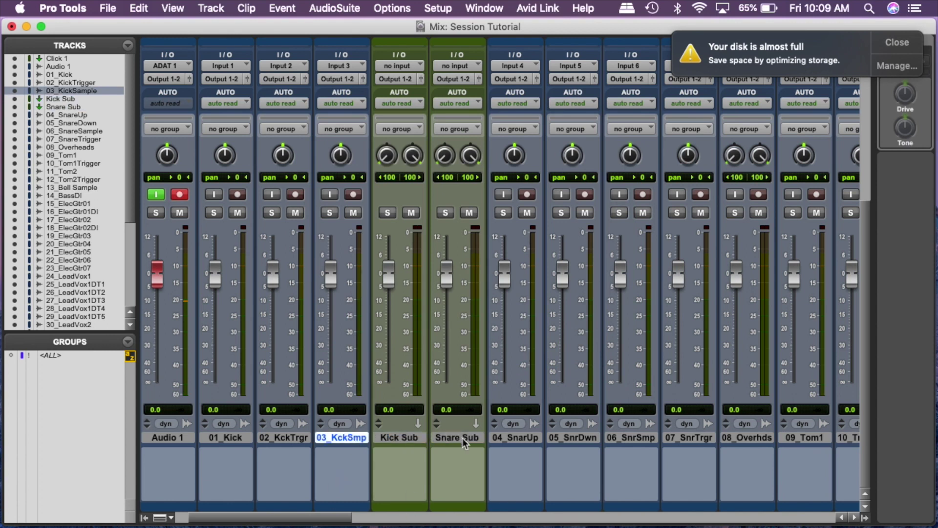
drag(462, 438, 677, 455)
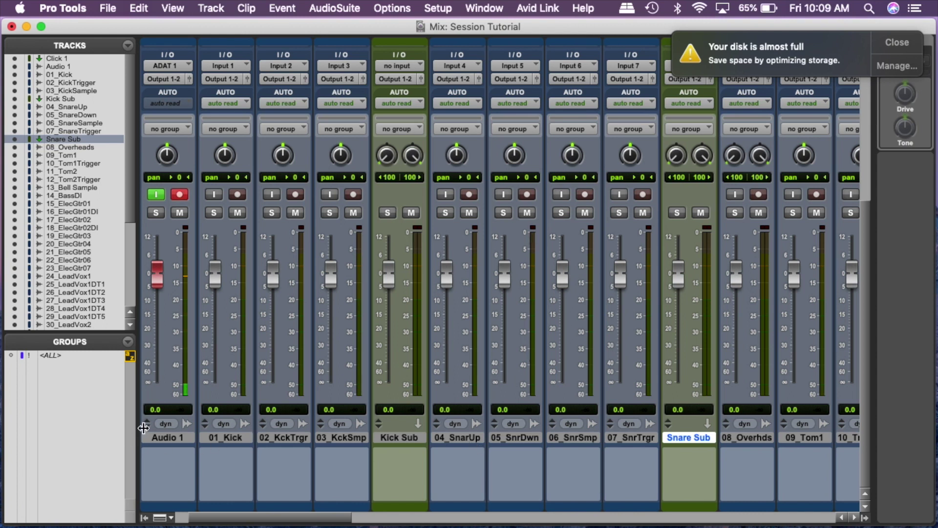
Step: Route the outputs of the three kick tracks 01–03 to Kick Sub
click(230, 438)
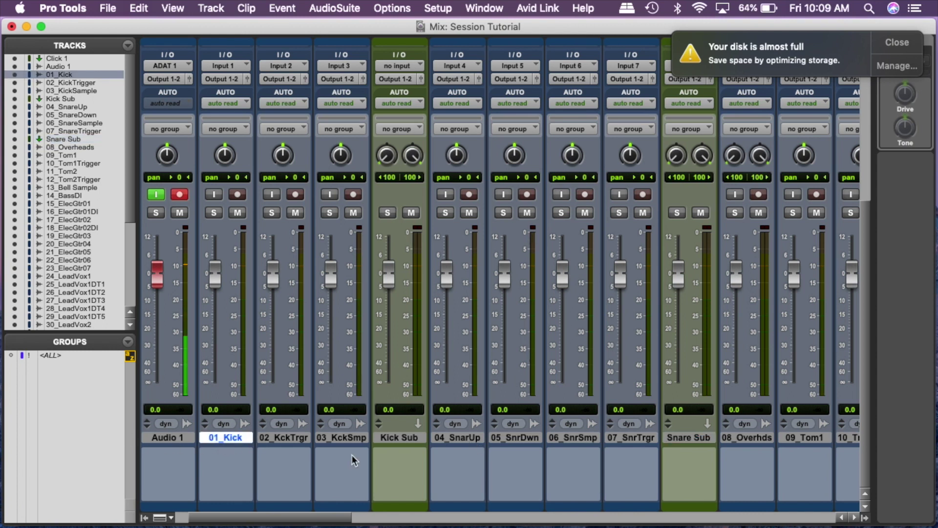
shift+click(353, 438)
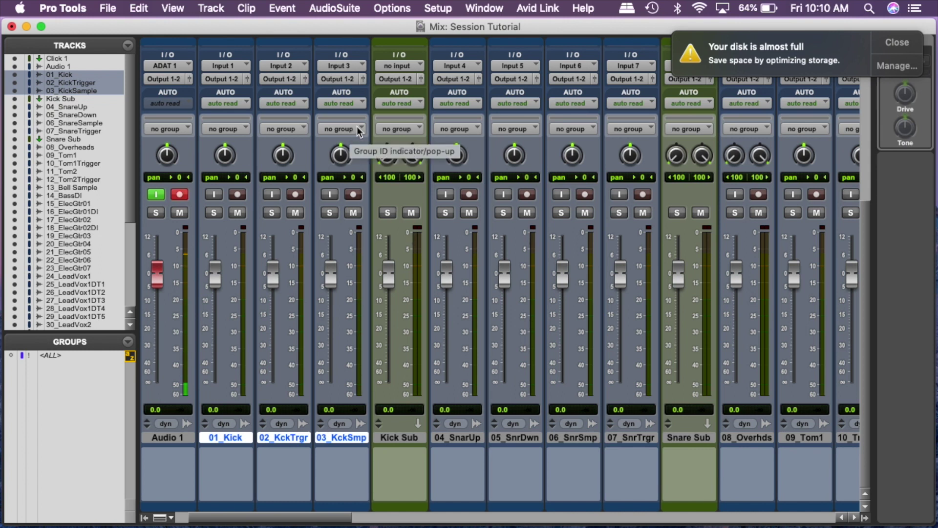
click(349, 82)
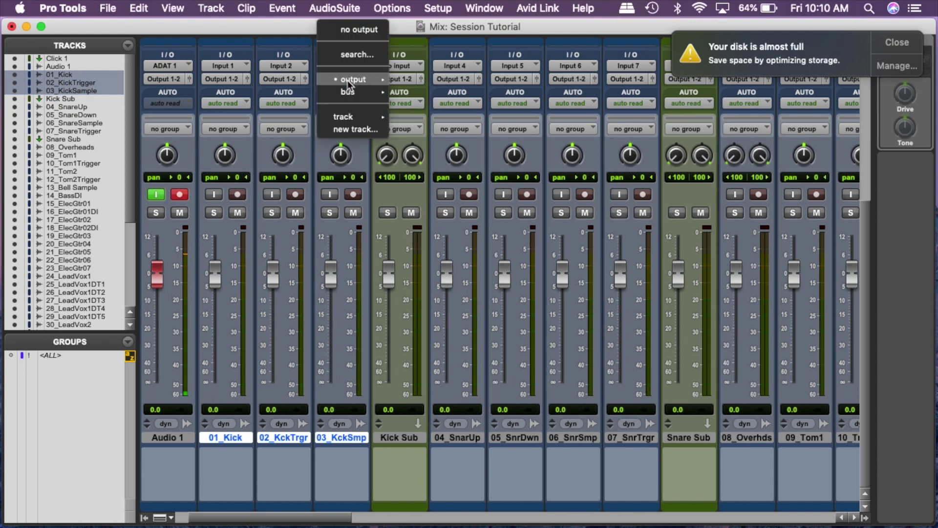
mouse_move(362, 116)
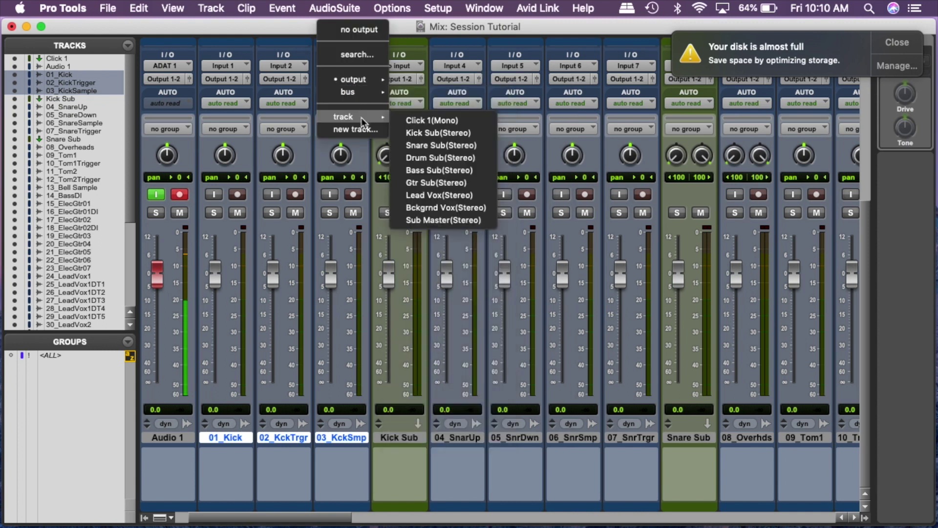
alt+shift+click(452, 134)
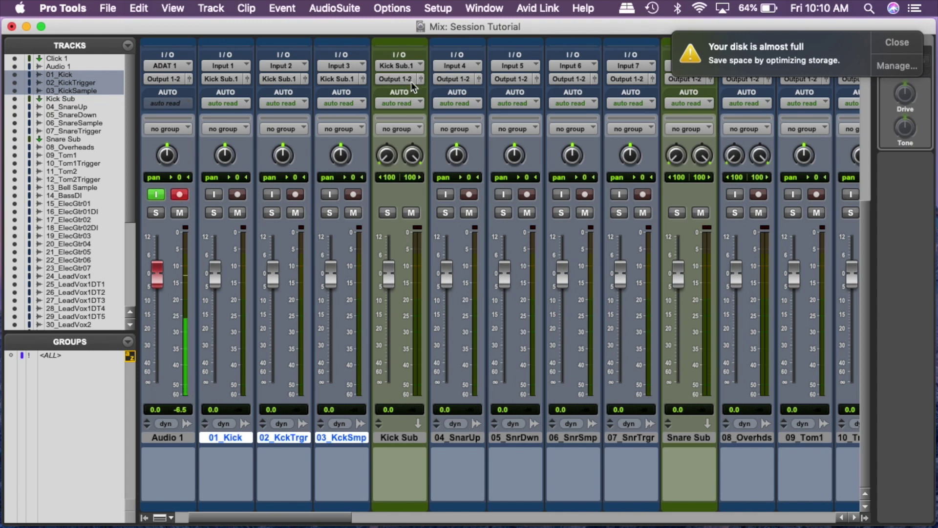
Step: Route Kick Sub's output into Drum Sub
click(409, 81)
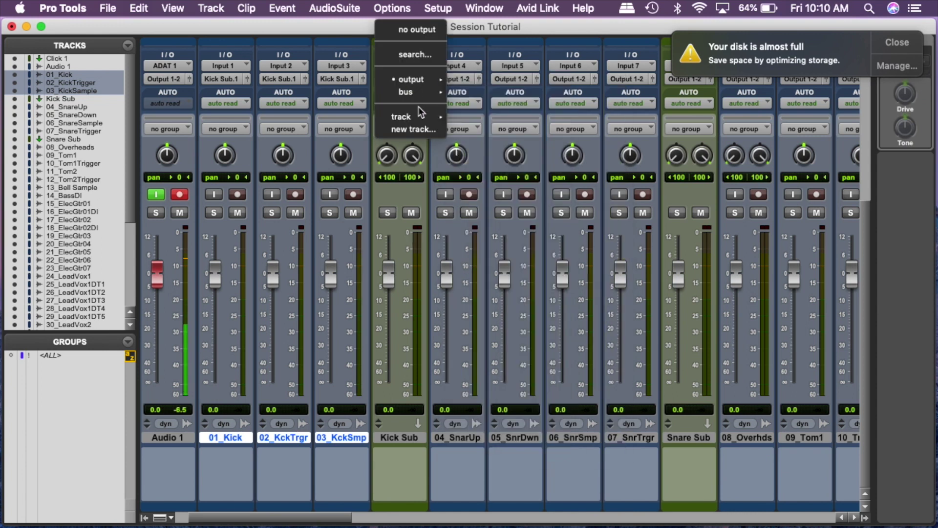
mouse_move(419, 115)
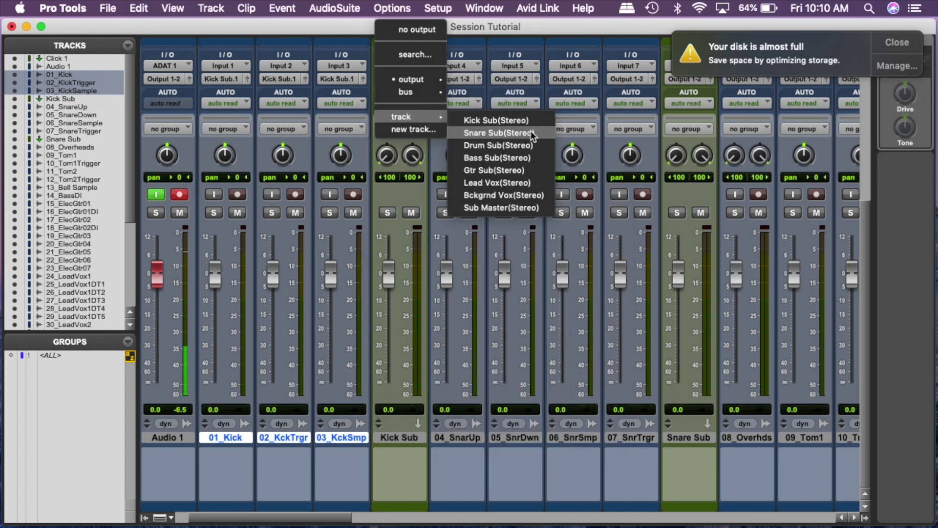
click(527, 146)
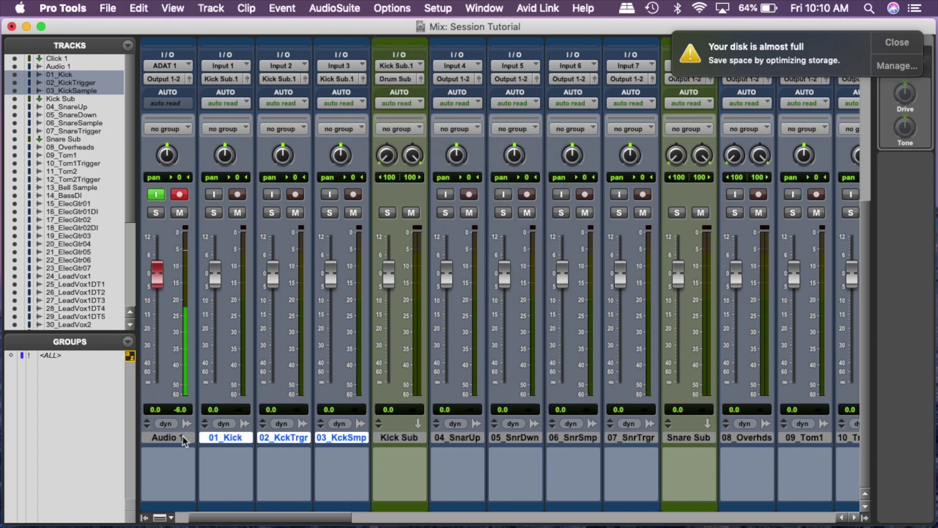
click(183, 435)
click(244, 441)
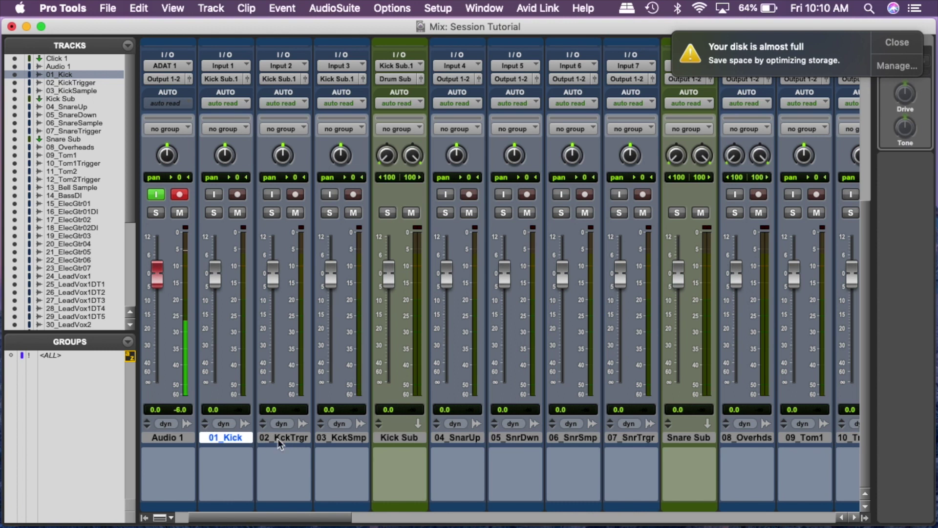
shift+click(347, 438)
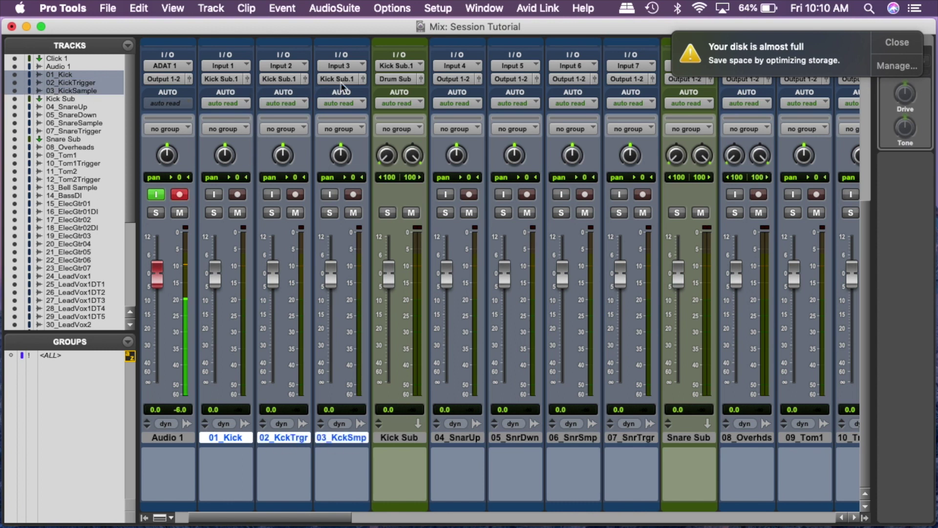
click(402, 437)
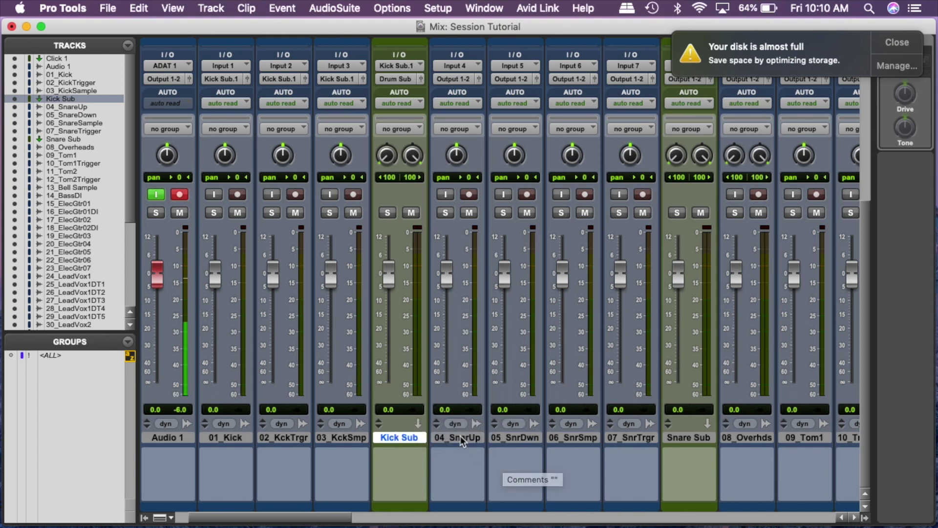
key(semicolon)
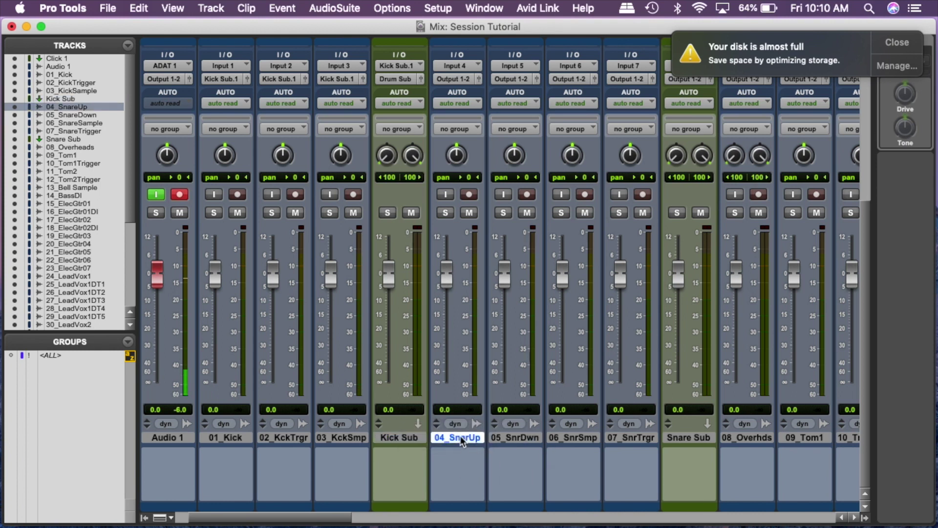
Step: Route the four selected snare tracks' output to the Snare Sub aux
shift+click(626, 439)
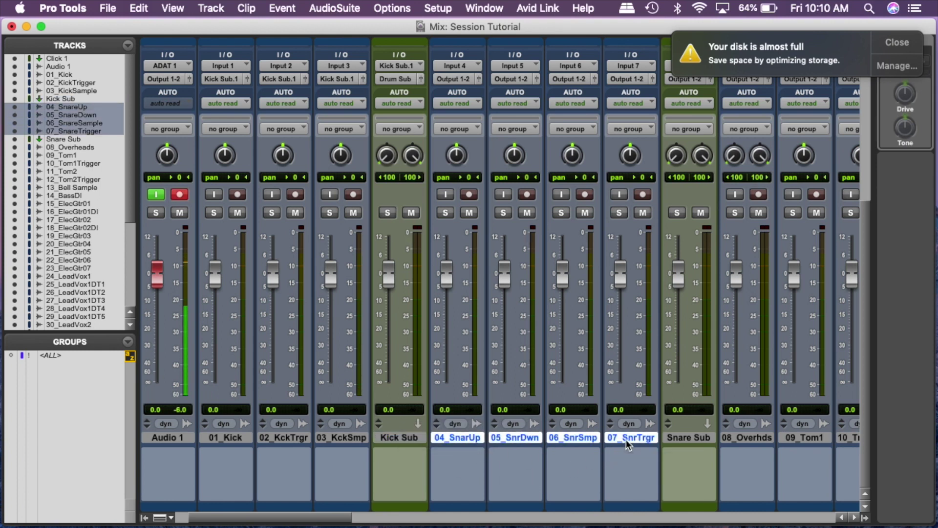
click(637, 81)
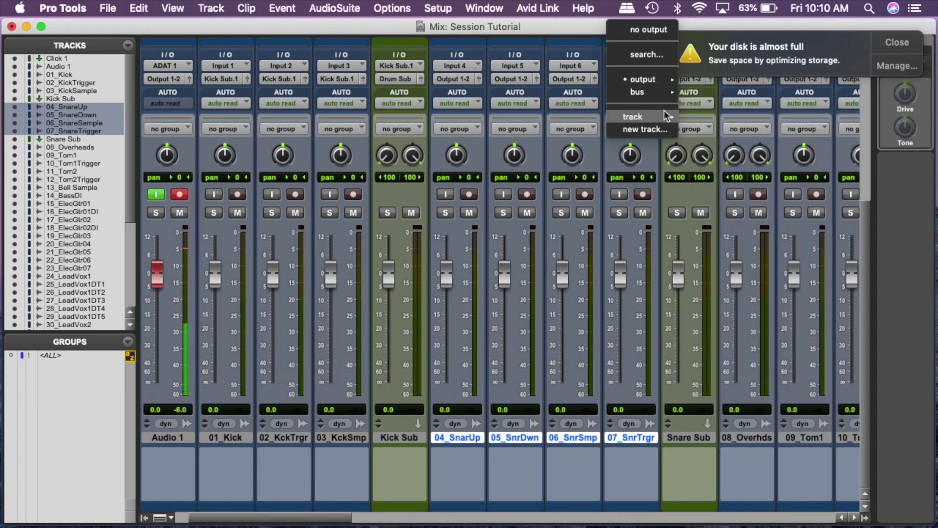
mouse_move(667, 116)
click(723, 145)
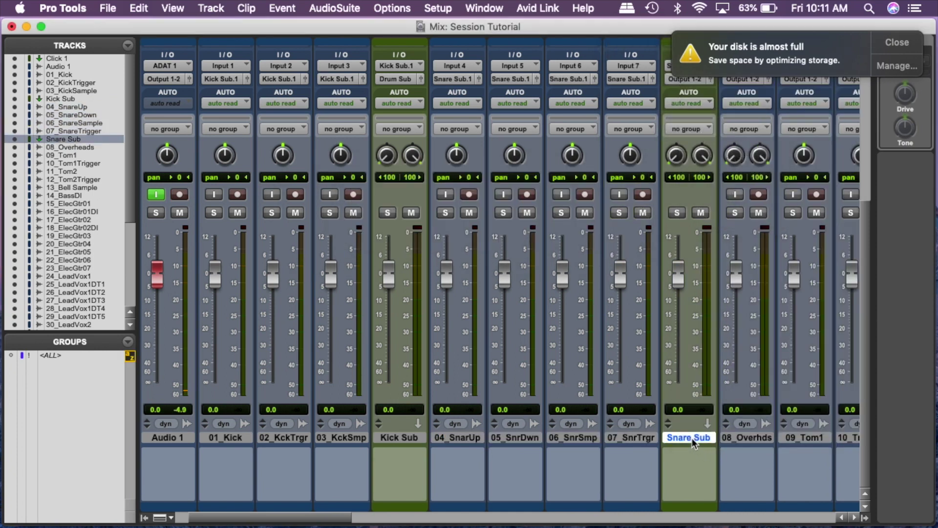
Step: Set Snare Sub's output to Drum Sub (Stereo)
scroll(664, 459, right, 6)
scroll(663, 459, up, 3)
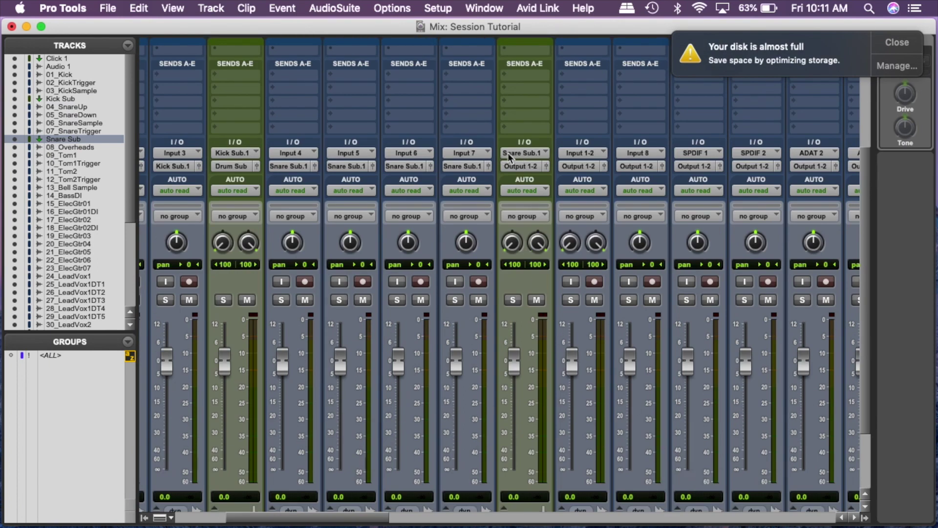
click(536, 167)
mouse_move(542, 202)
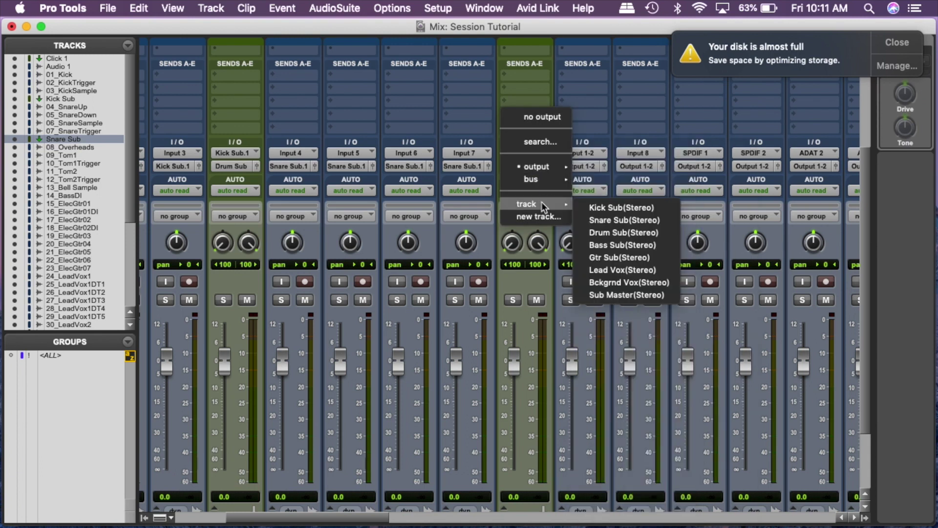
click(621, 234)
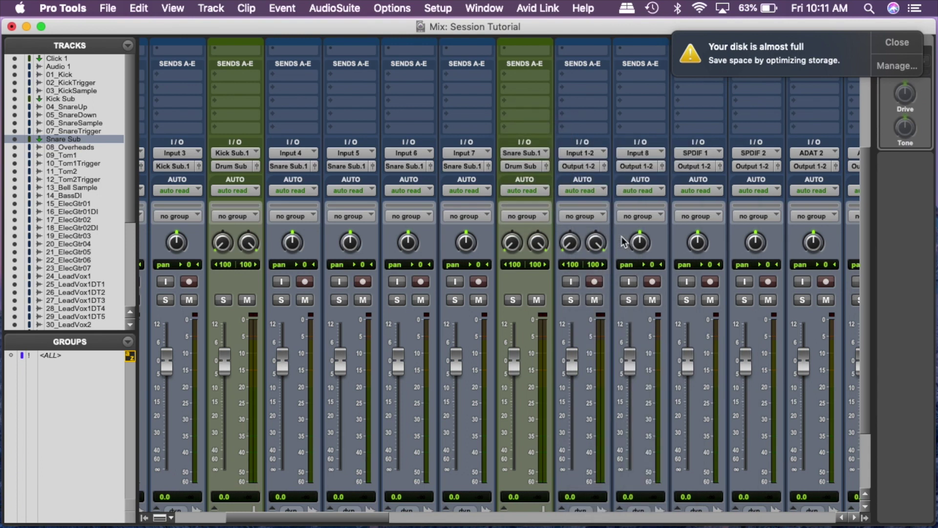
scroll(550, 292, down, 4)
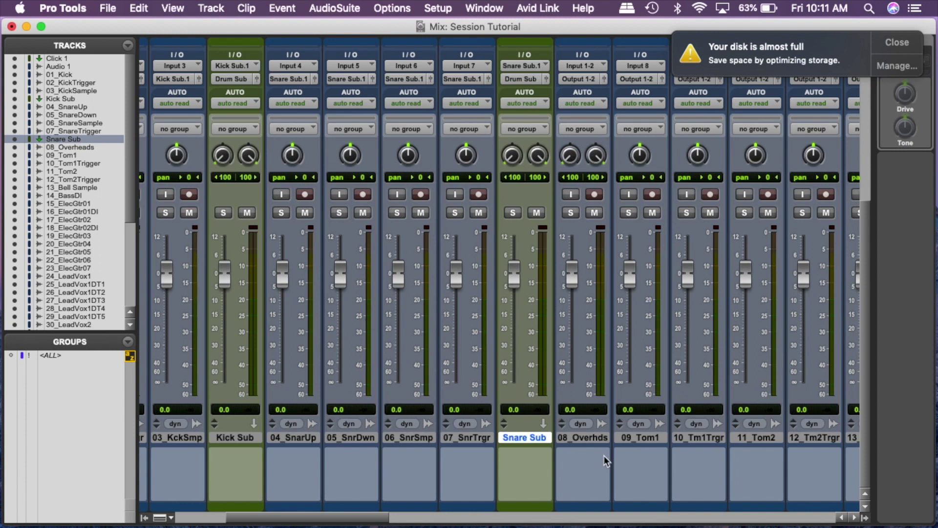
Step: Move the four tom tracks so they sit before 08_Overheads
scroll(587, 444, right, 3)
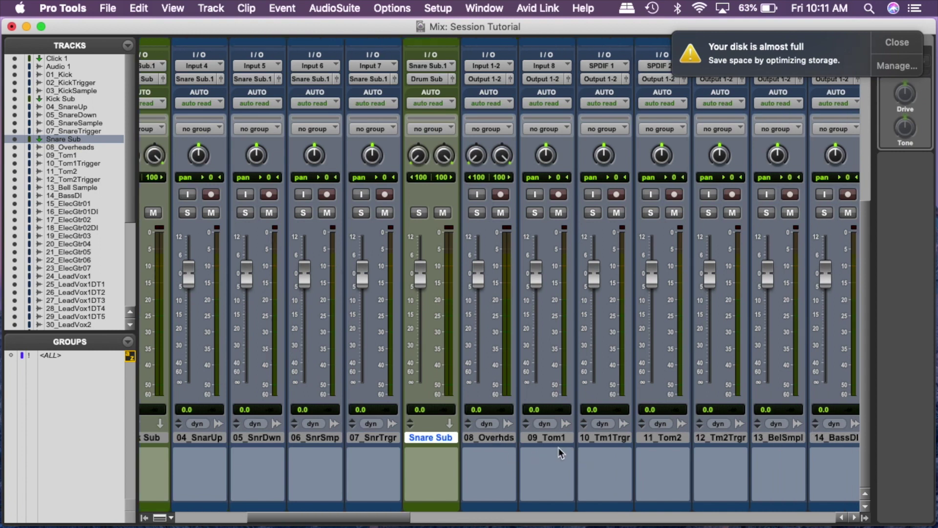
click(550, 439)
shift+click(731, 436)
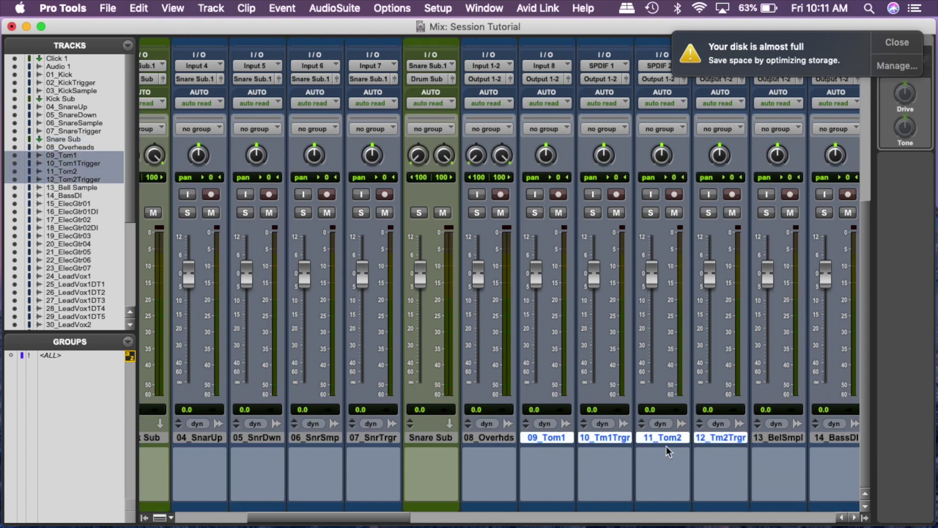
drag(550, 438, 486, 437)
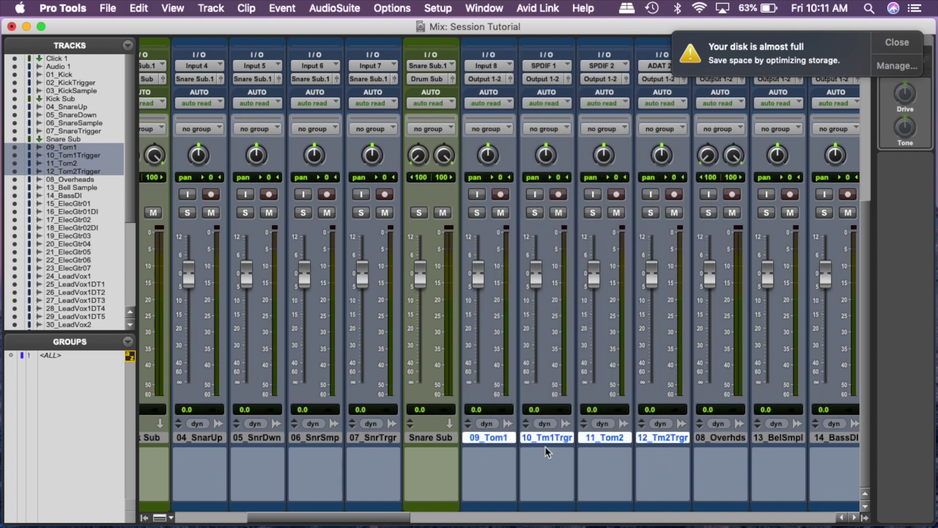
Step: Select the four tom tracks, 09_Tom1 through 12_Tm2Trgr
scroll(628, 449, right, 10)
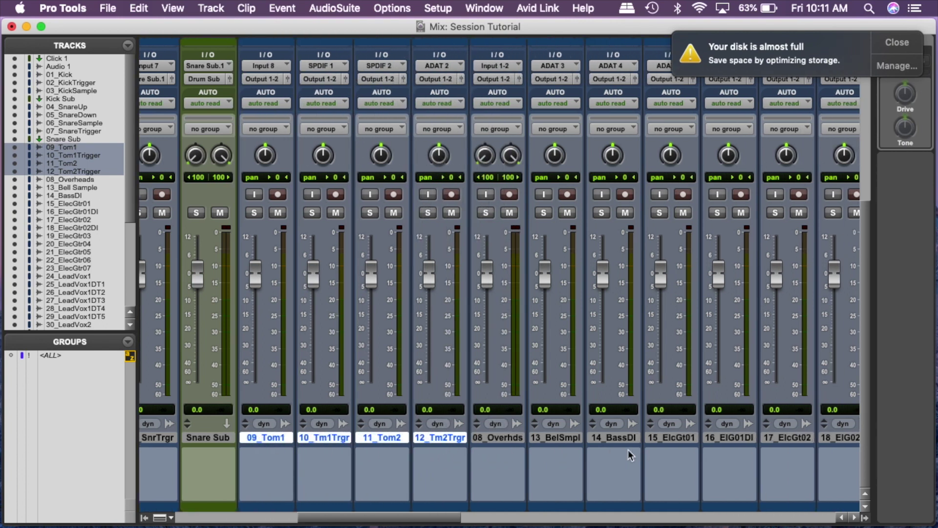
scroll(628, 450, right, 5)
scroll(628, 449, left, 5)
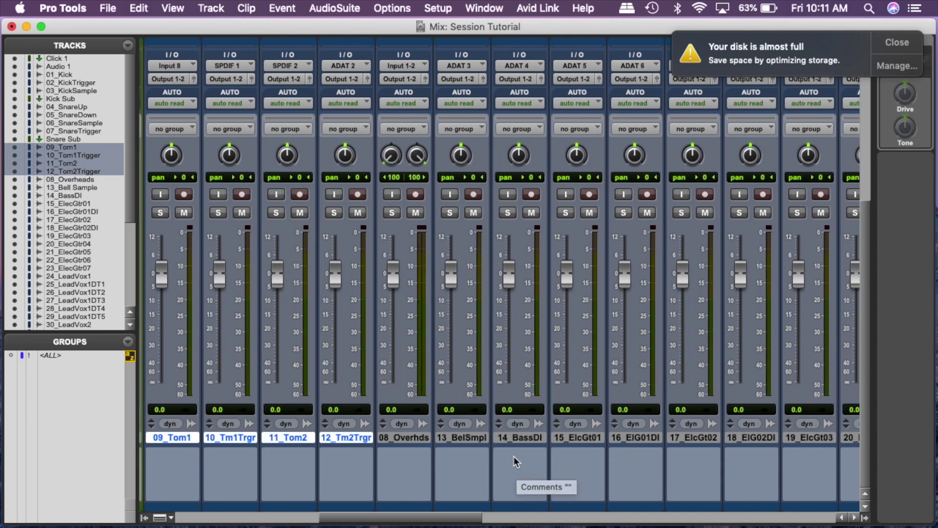
scroll(514, 456, left, 3)
scroll(514, 457, left, 1)
click(265, 438)
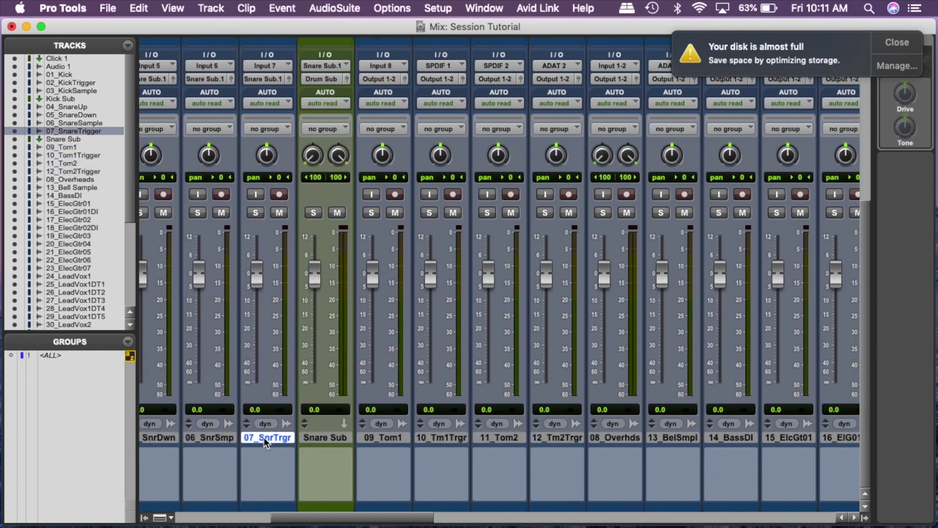
click(391, 438)
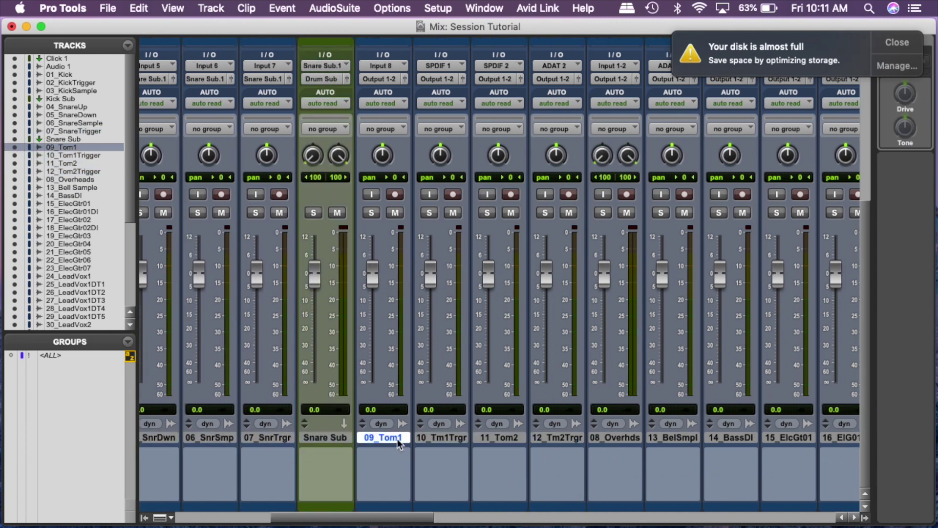
shift+click(560, 438)
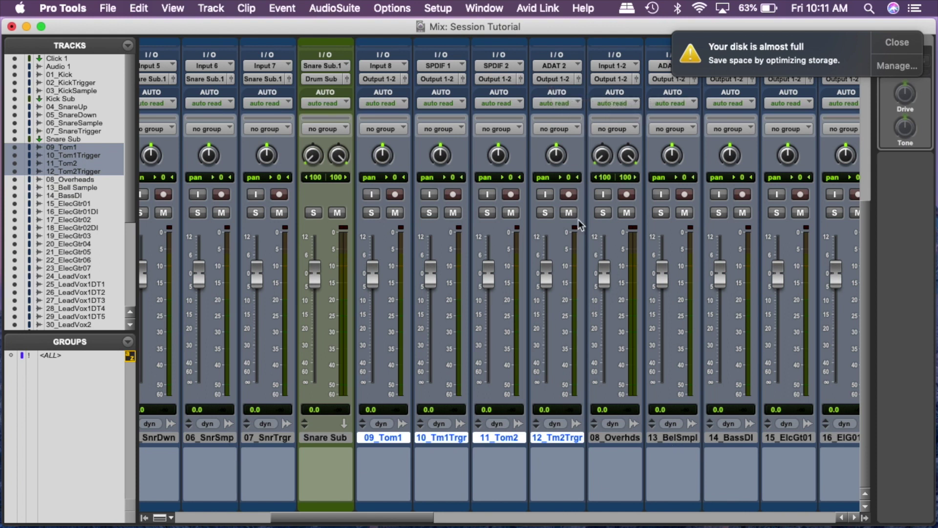
Step: Route the selected toms to a new stereo aux track named Toms Sub
click(567, 79)
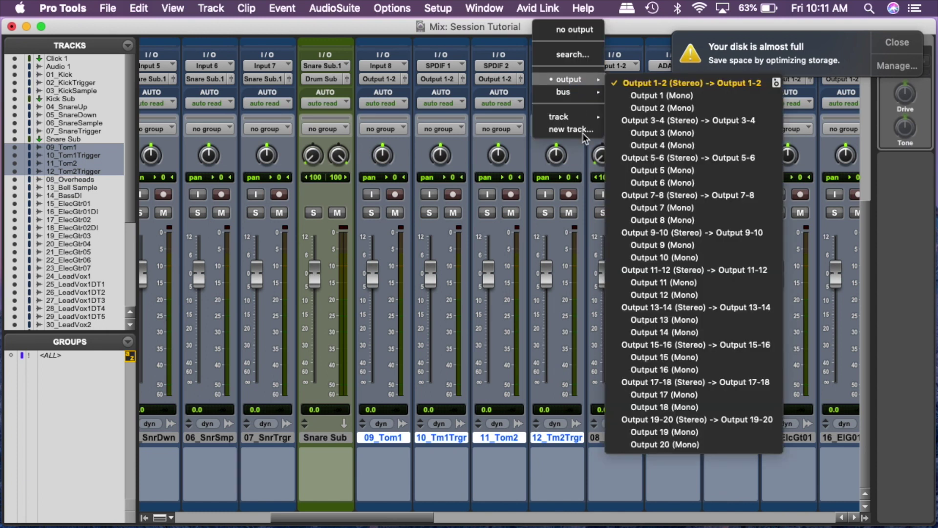
click(576, 130)
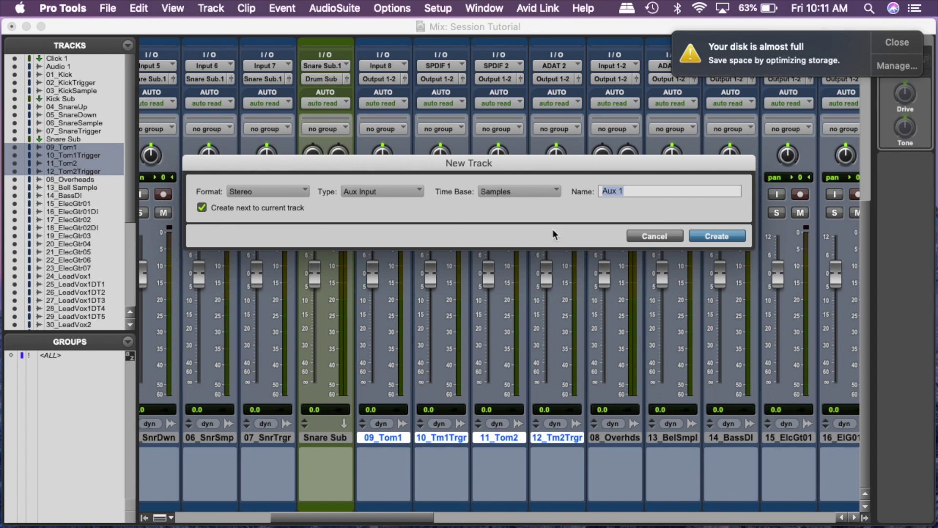
text(Toms Sub)
key(Return)
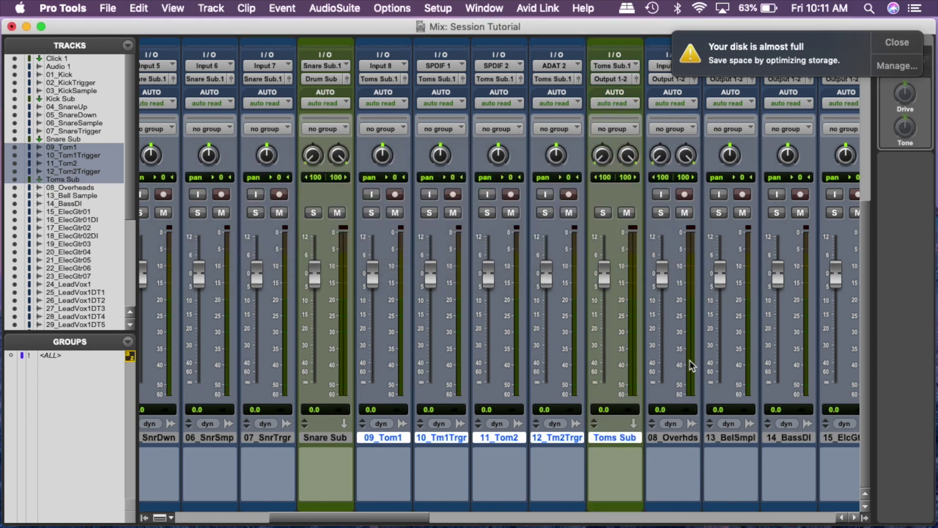
Step: Set Toms Sub's output to Drum Sub (Stereo)
click(614, 78)
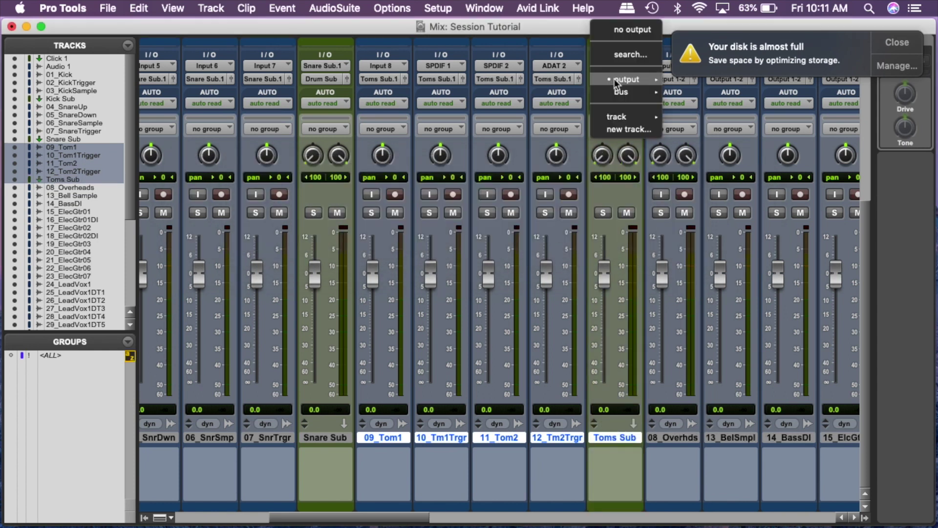
mouse_move(633, 114)
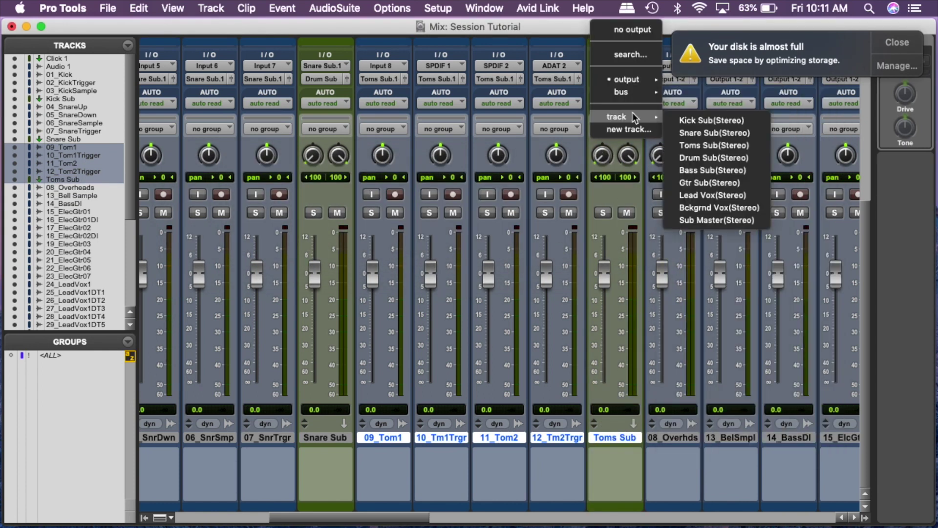
click(713, 157)
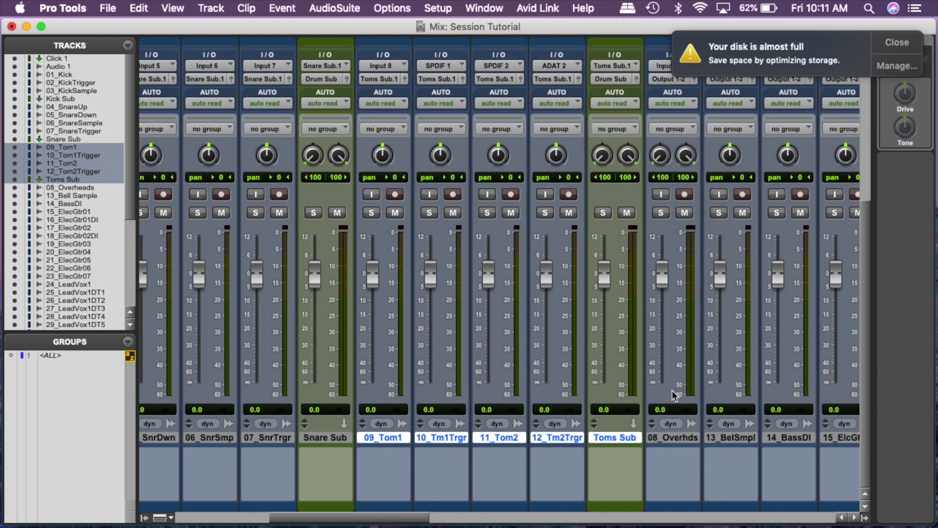
click(678, 437)
scroll(611, 435, up, 2)
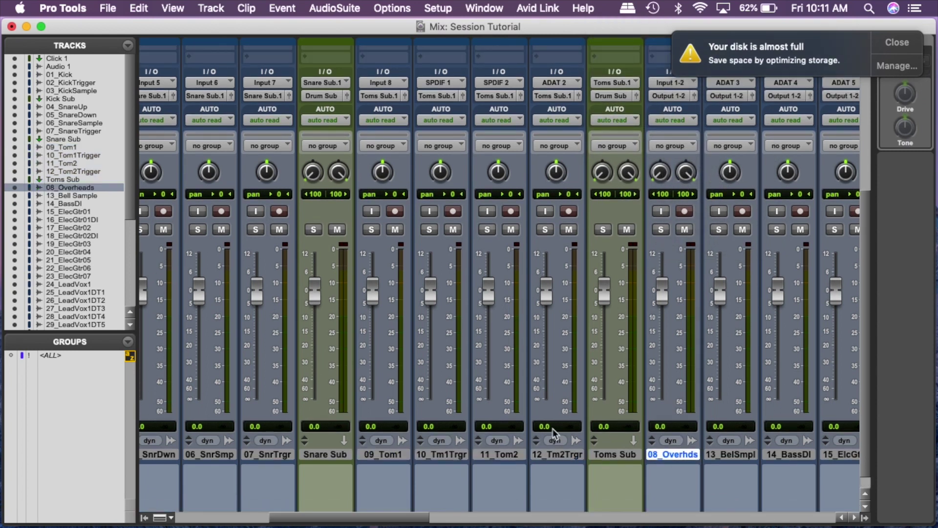
click(364, 456)
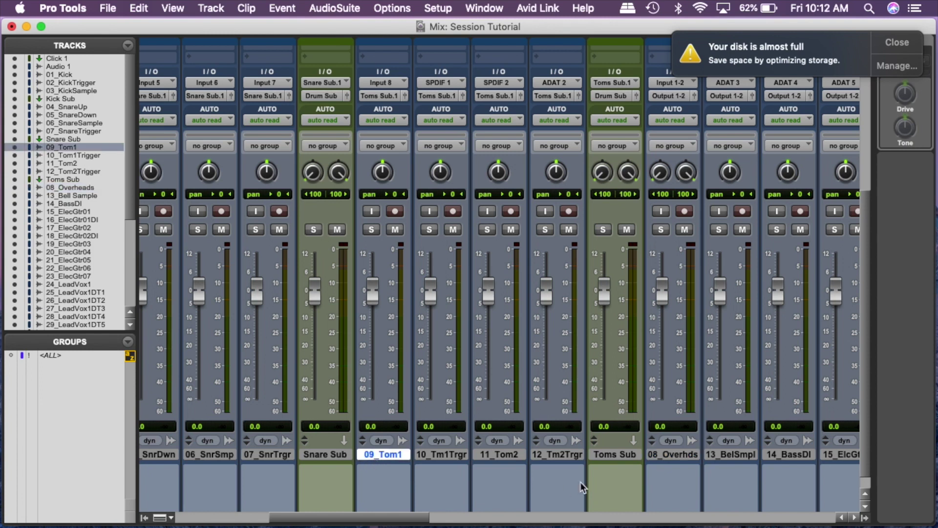
shift+click(567, 456)
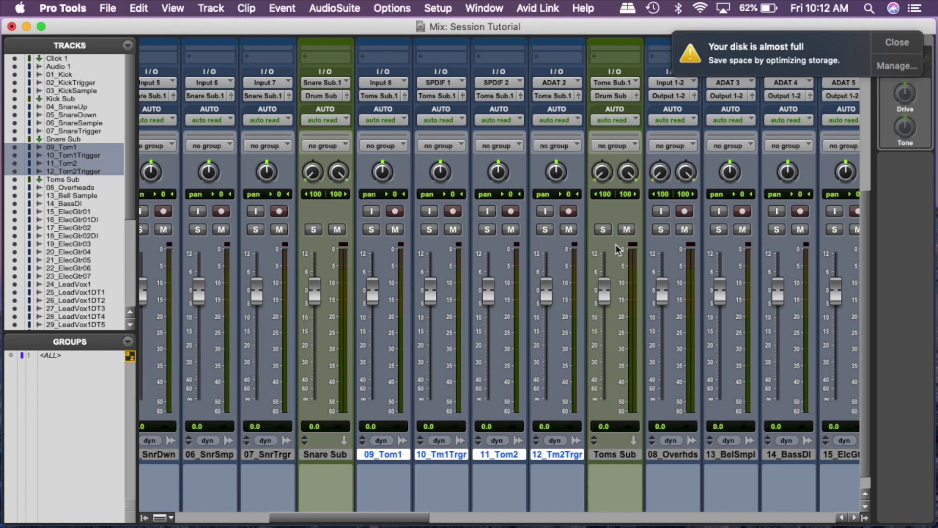
Step: Scroll across the mixer and select the 14_BassDI track
scroll(605, 459, right, 2)
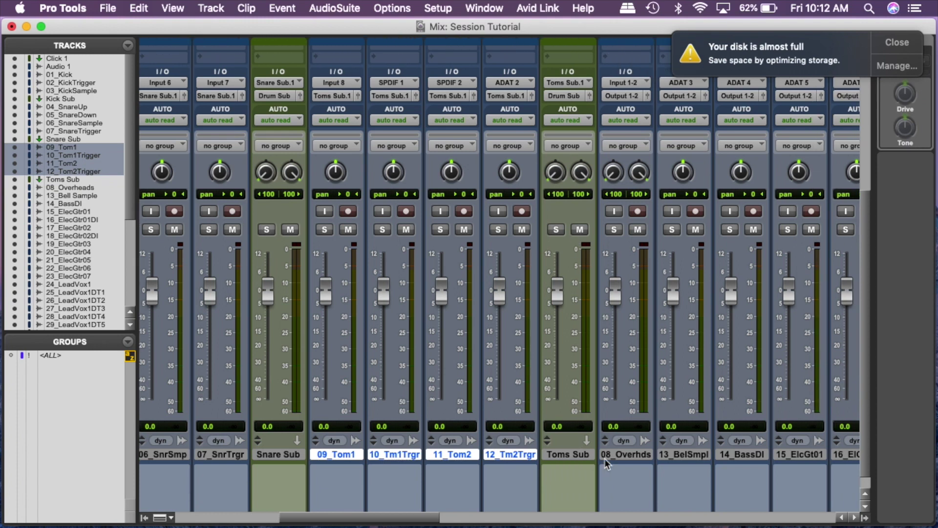
click(574, 455)
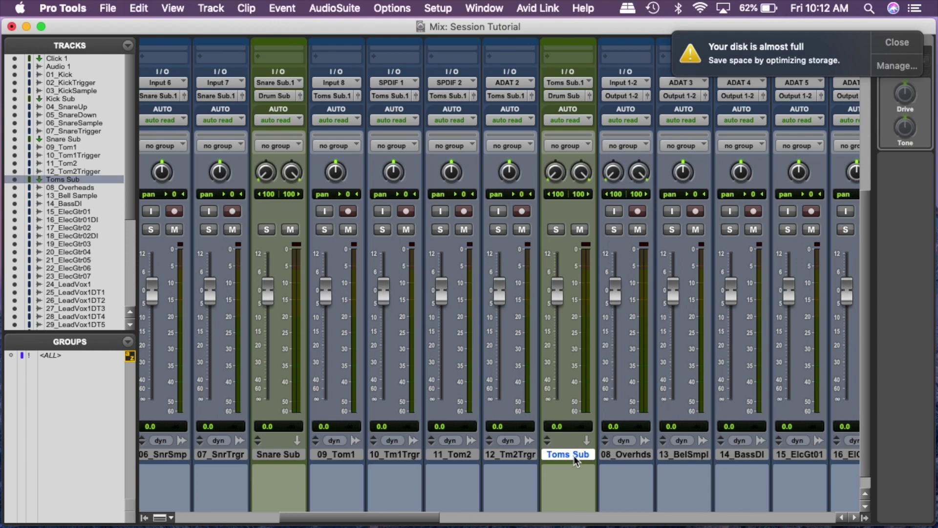
scroll(573, 455, right, 4)
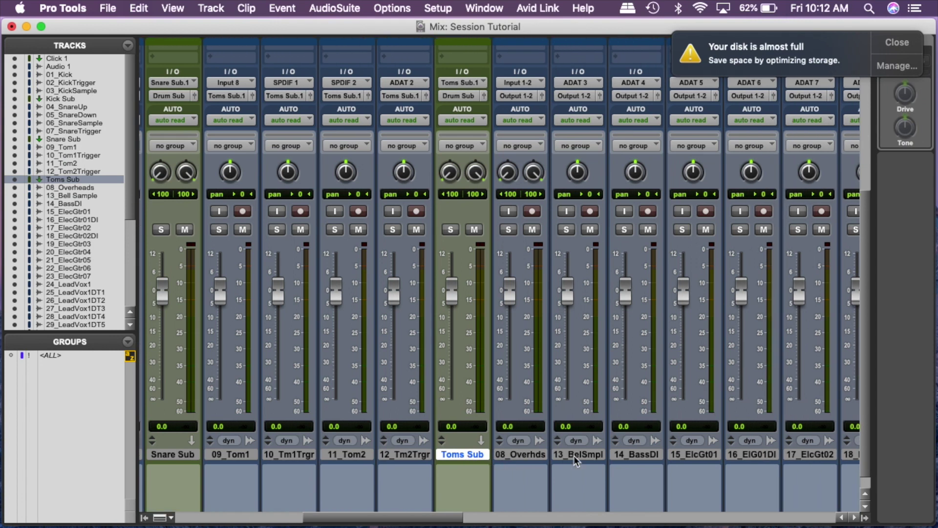
click(518, 454)
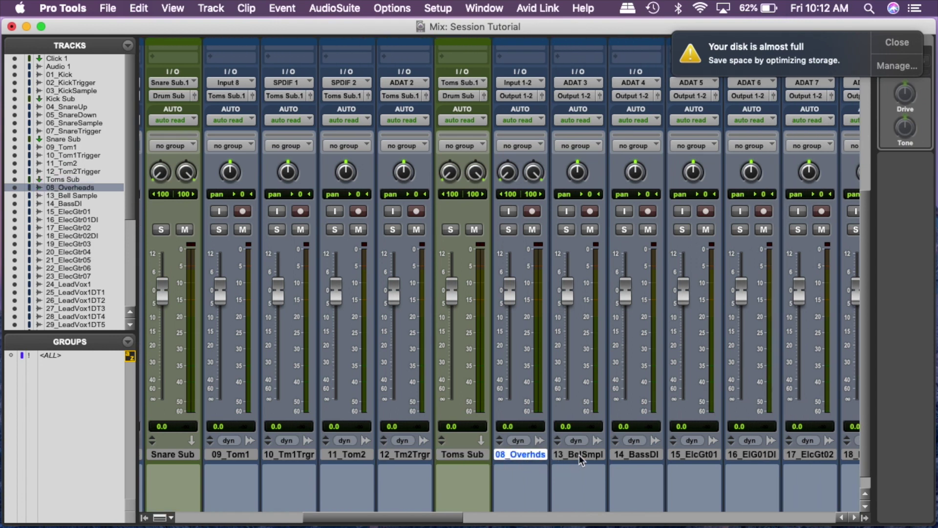
click(578, 454)
scroll(634, 483, right, 6)
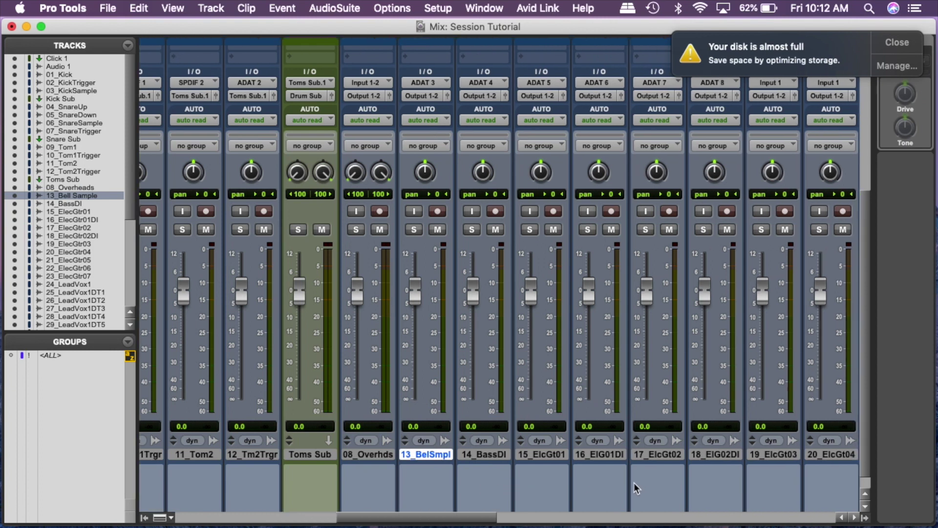
click(498, 453)
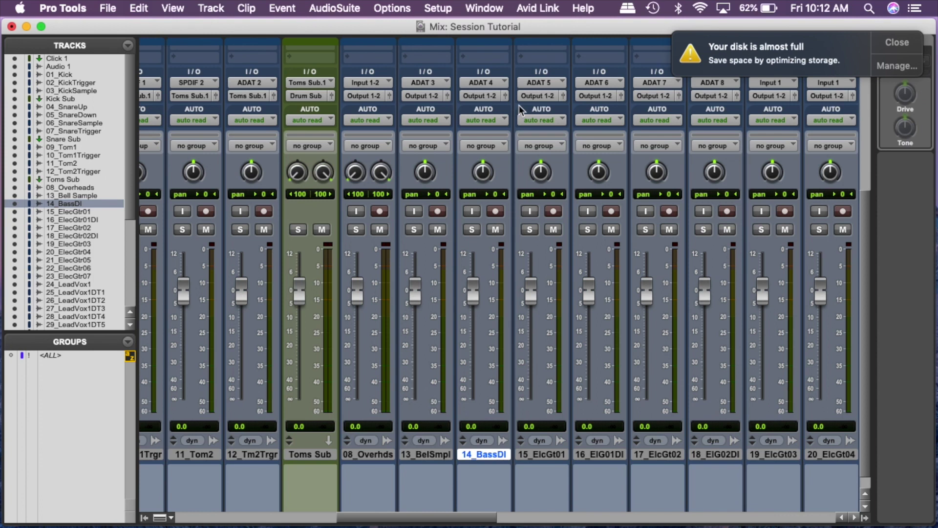
Step: Set 14_BassDI's output to the Bass Sub (Stereo) aux
click(494, 98)
mouse_move(508, 133)
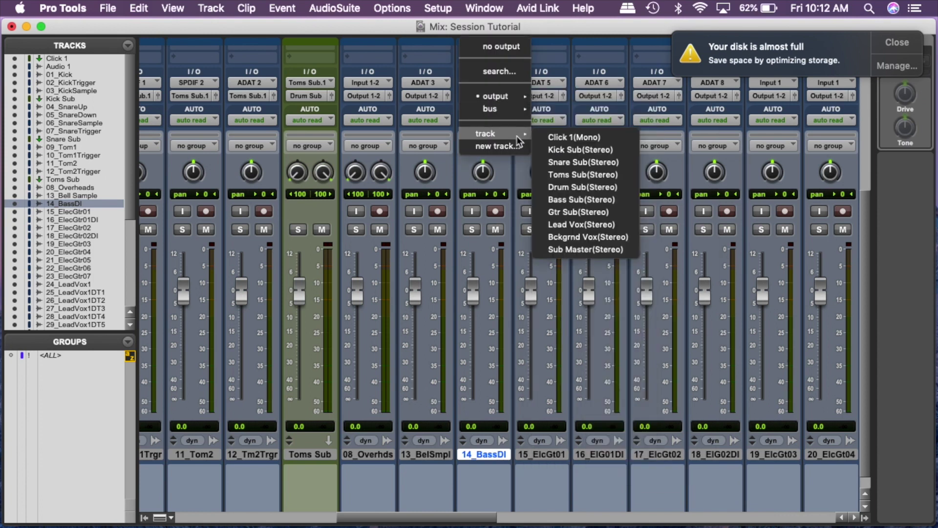
click(611, 199)
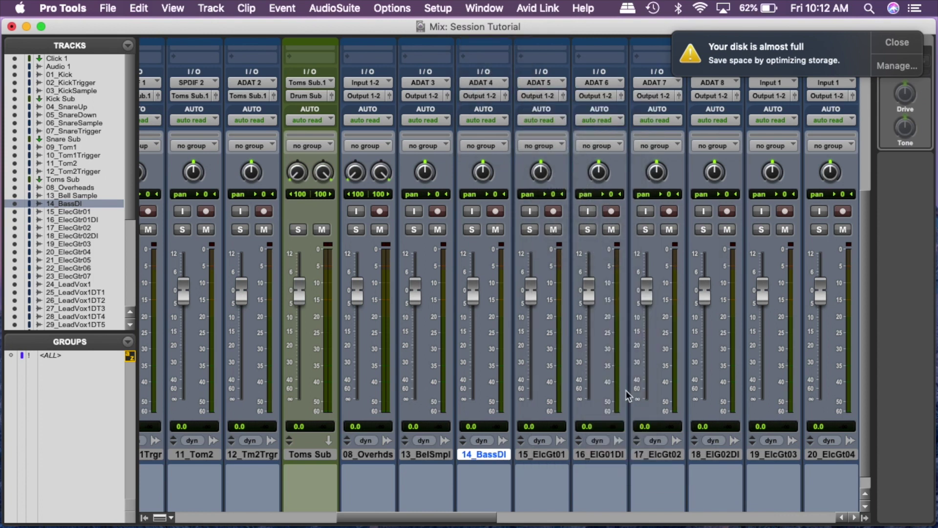
click(545, 453)
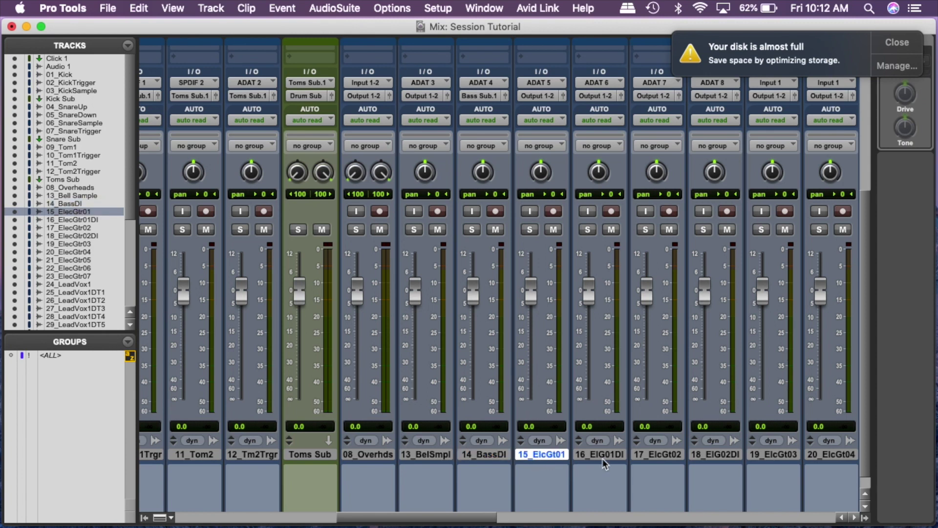
scroll(555, 470, down, 2)
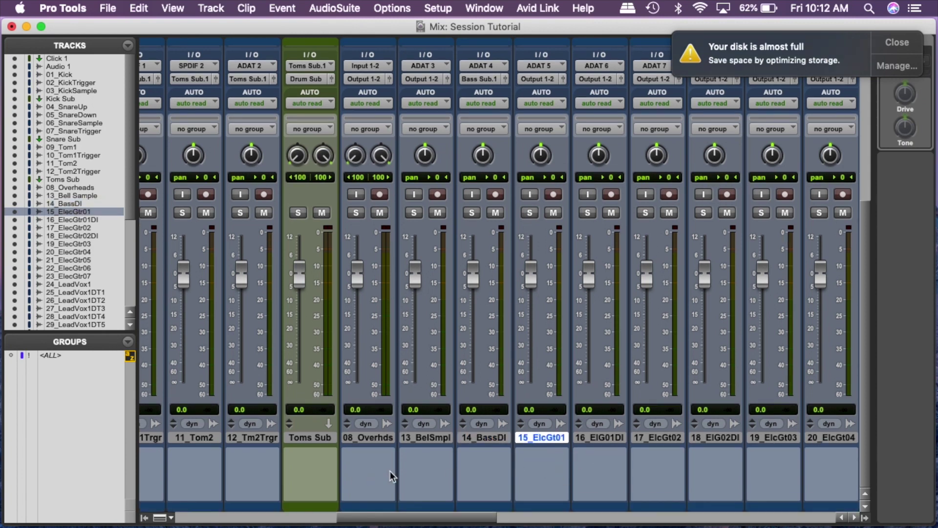
scroll(397, 465, left, 10)
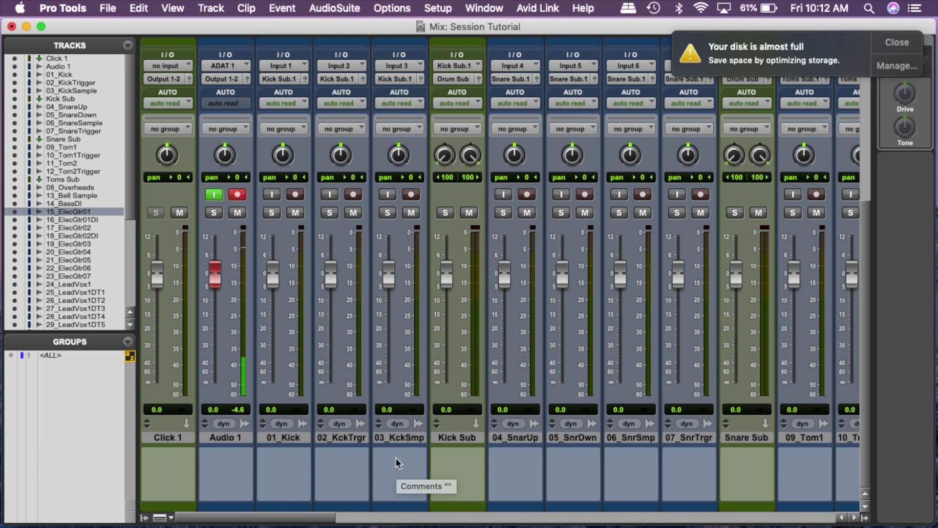
Step: Select every track from 01_Kick through 13_Bell Sample
scroll(395, 457, right, 5)
scroll(396, 459, right, 10)
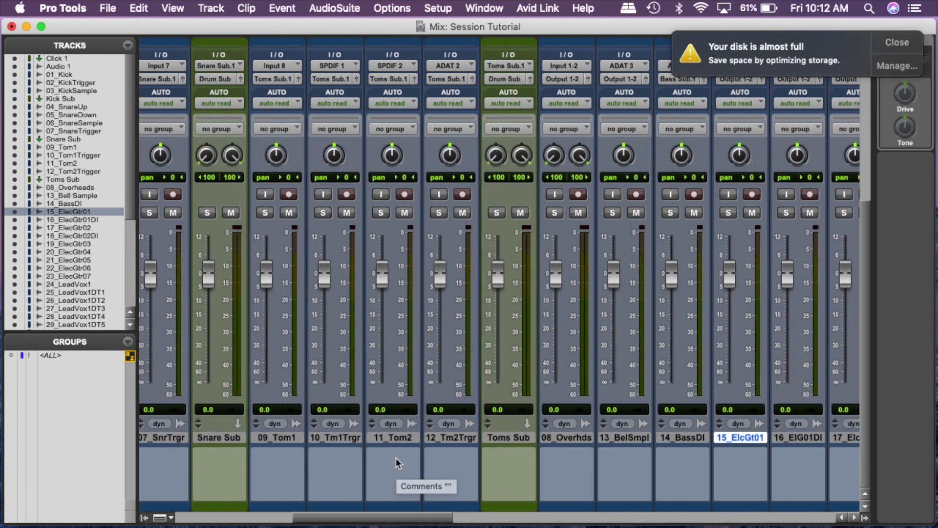
scroll(394, 457, right, 2)
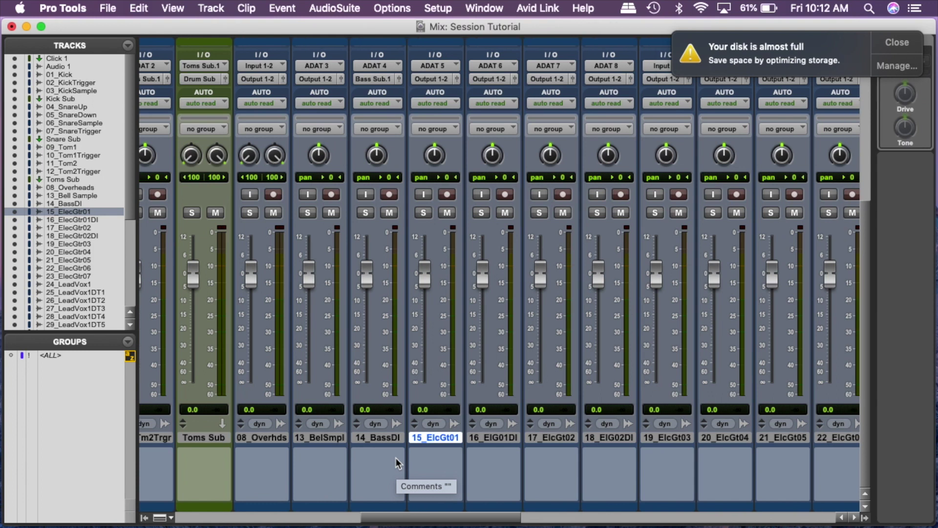
scroll(395, 457, left, 15)
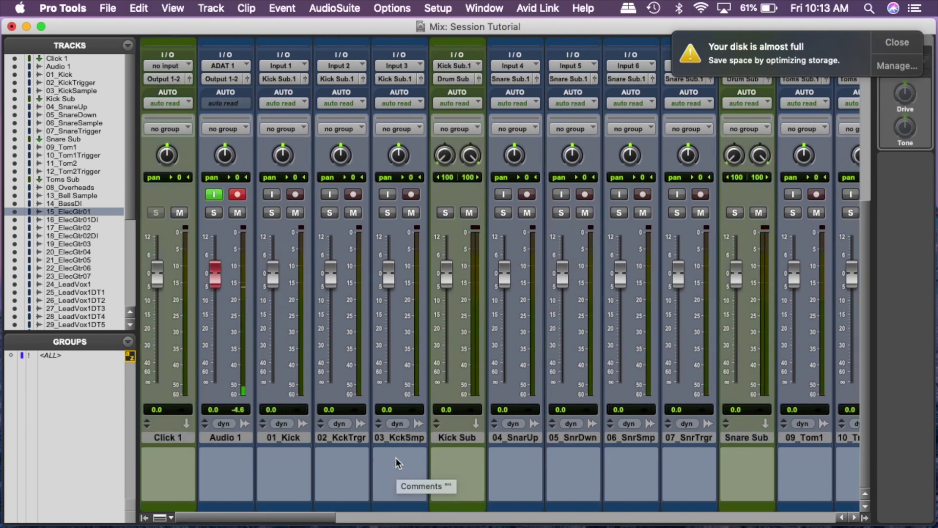
click(228, 437)
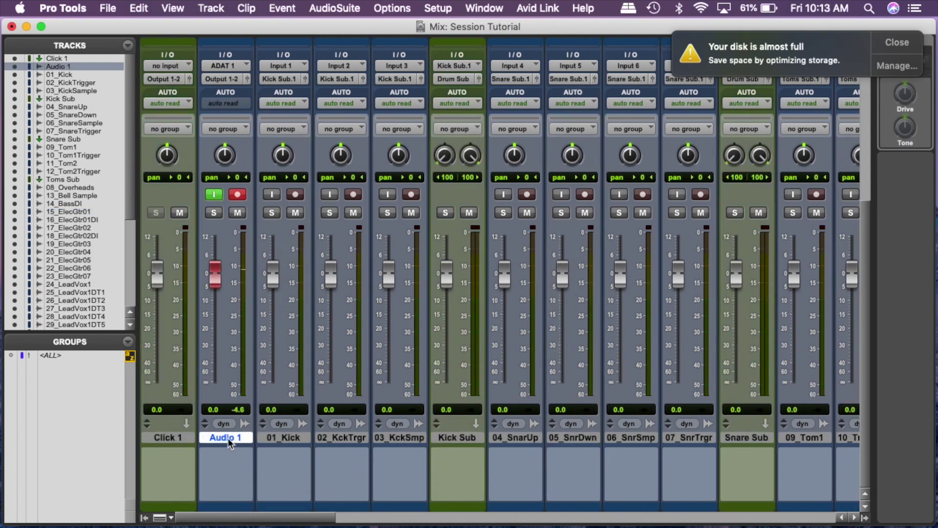
shift+click(395, 438)
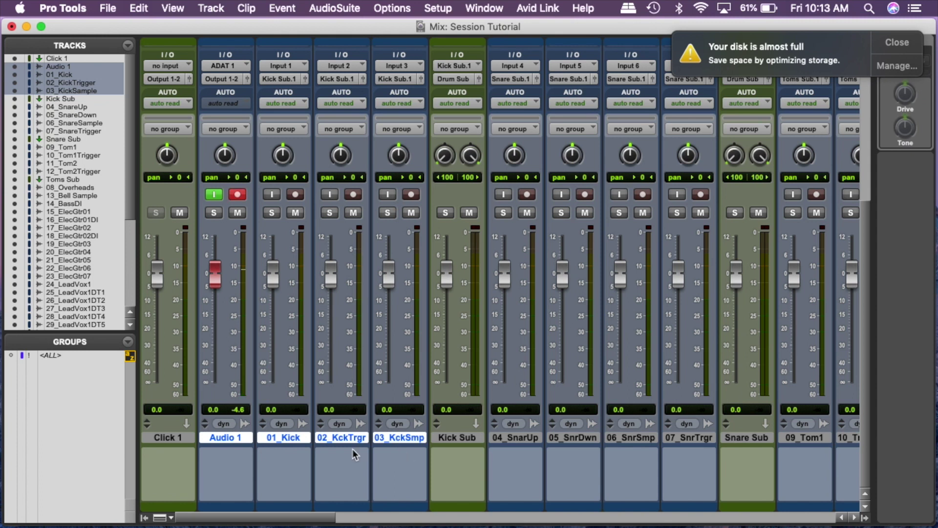
click(177, 438)
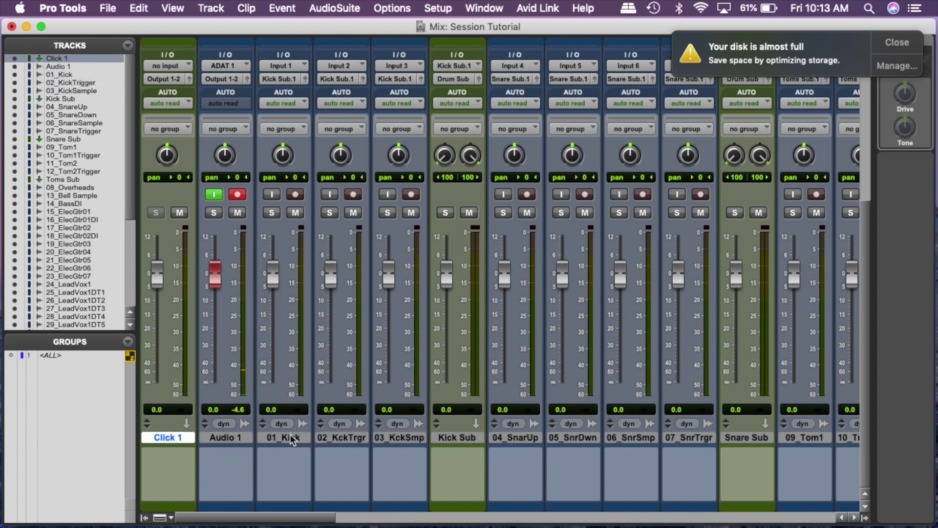
click(289, 438)
shift+click(398, 439)
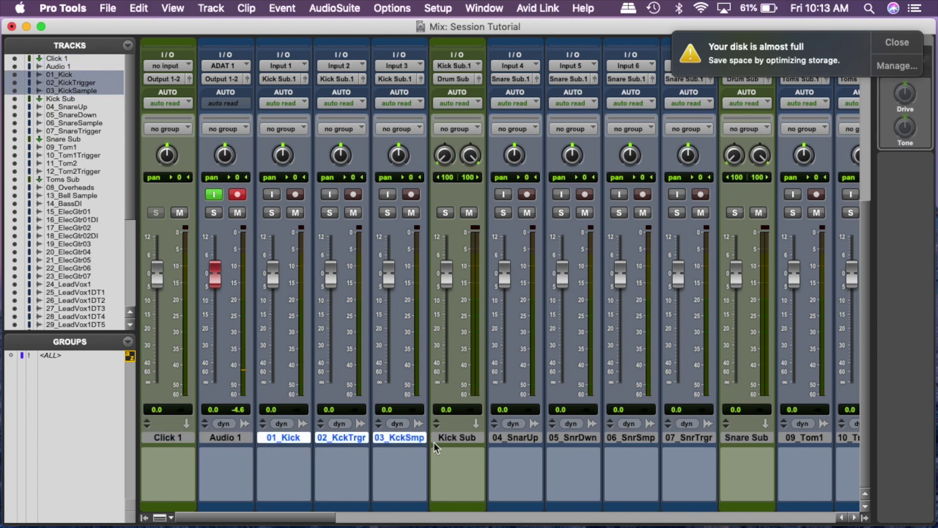
shift+click(516, 437)
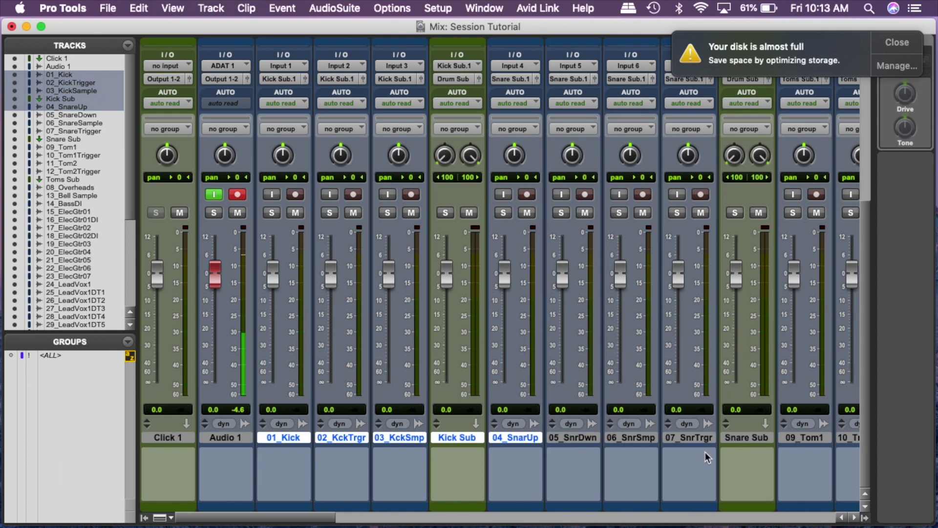
scroll(728, 461, right, 3)
scroll(722, 462, right, 5)
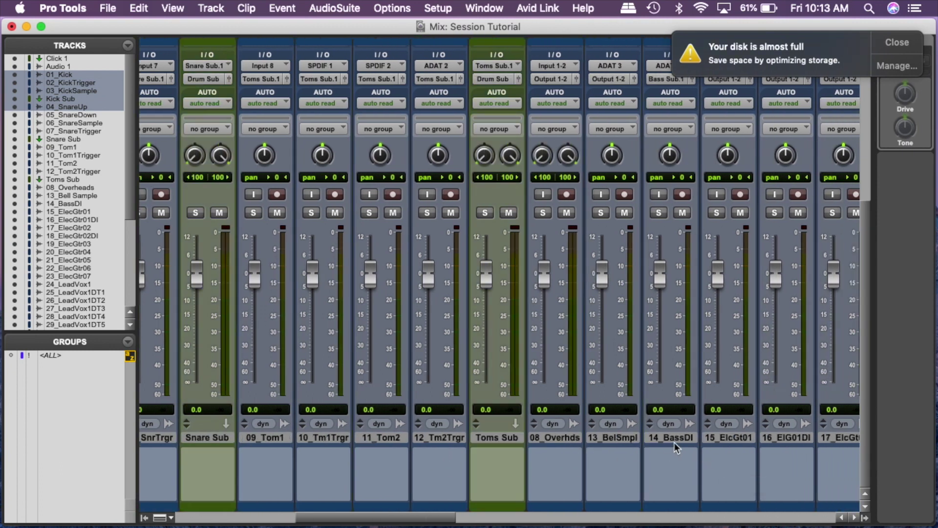
shift+click(620, 438)
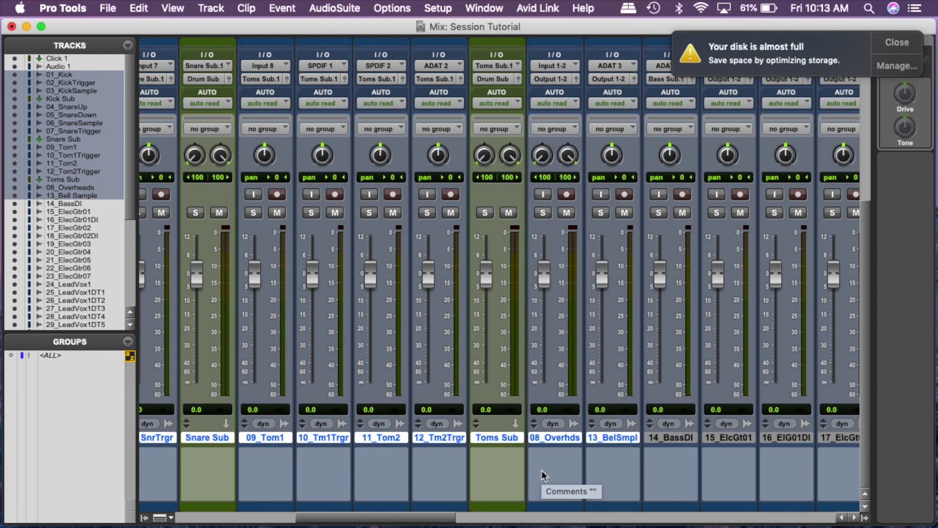
Step: Remove Toms Sub, Snare Sub and Kick Sub from the selection
super+click(496, 438)
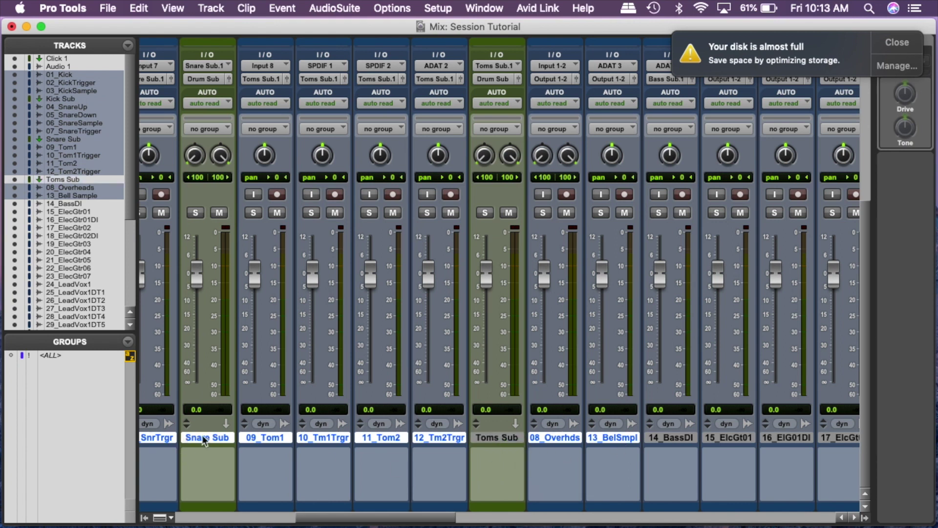
super+click(207, 435)
scroll(207, 436, left, 6)
super+click(235, 438)
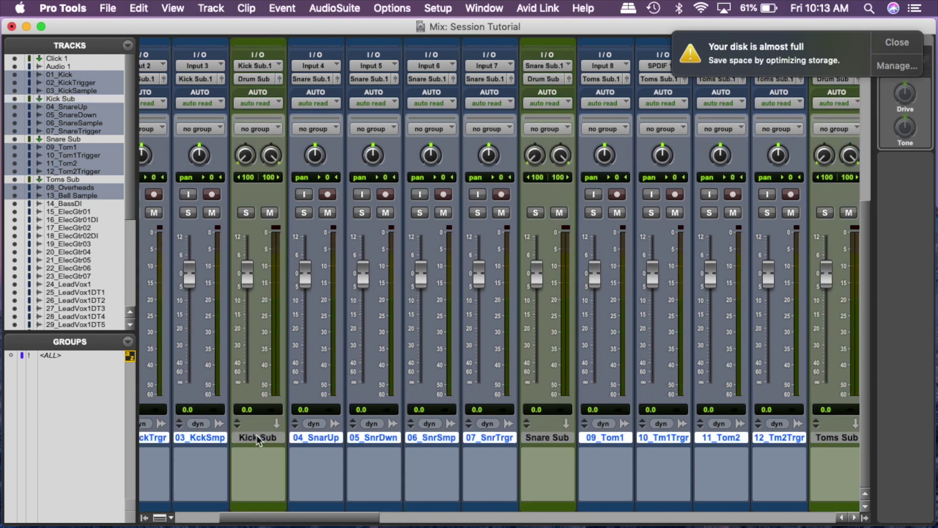
scroll(257, 434, left, 3)
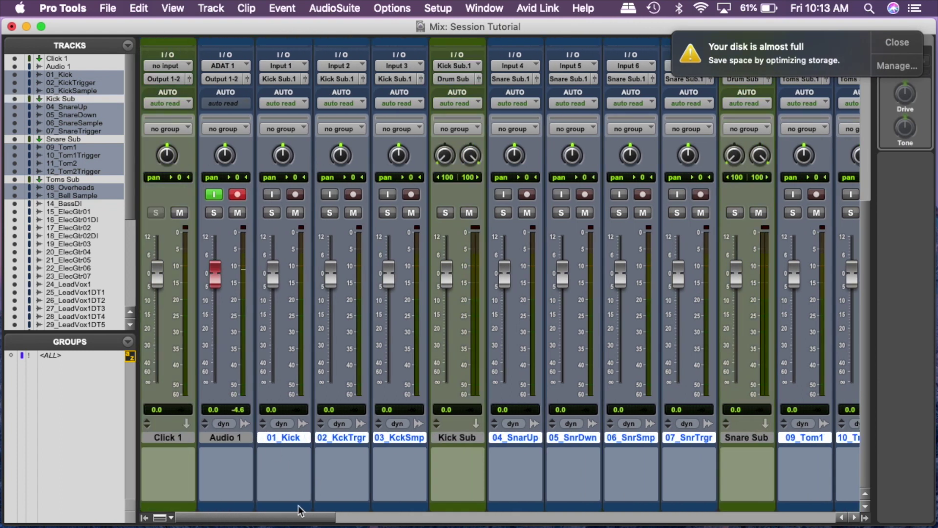
Step: Give the selected drum tracks a dark purple colour from the Color Palette
double_click(298, 507)
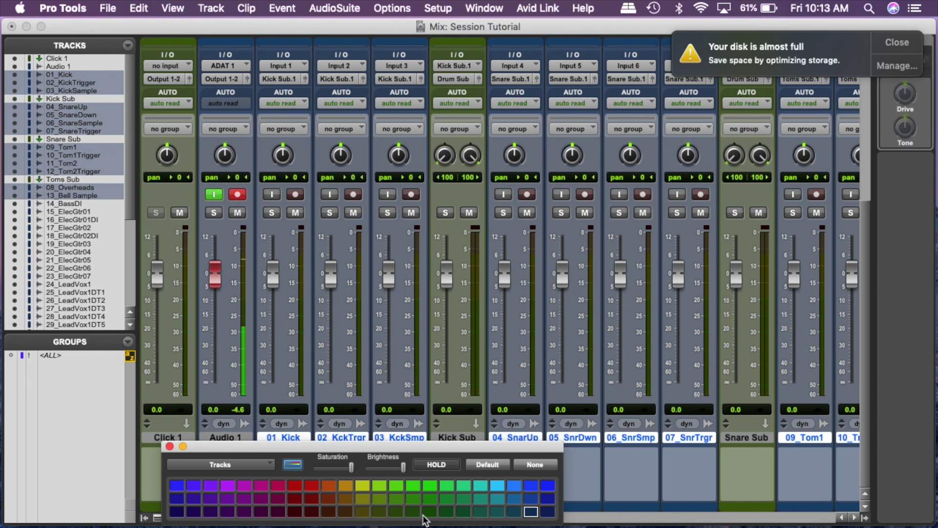
click(247, 499)
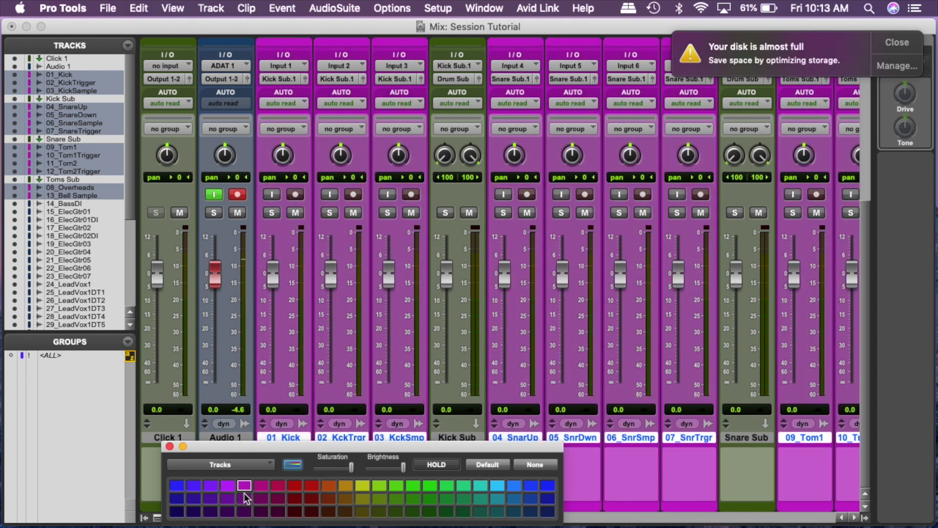
click(245, 510)
click(227, 511)
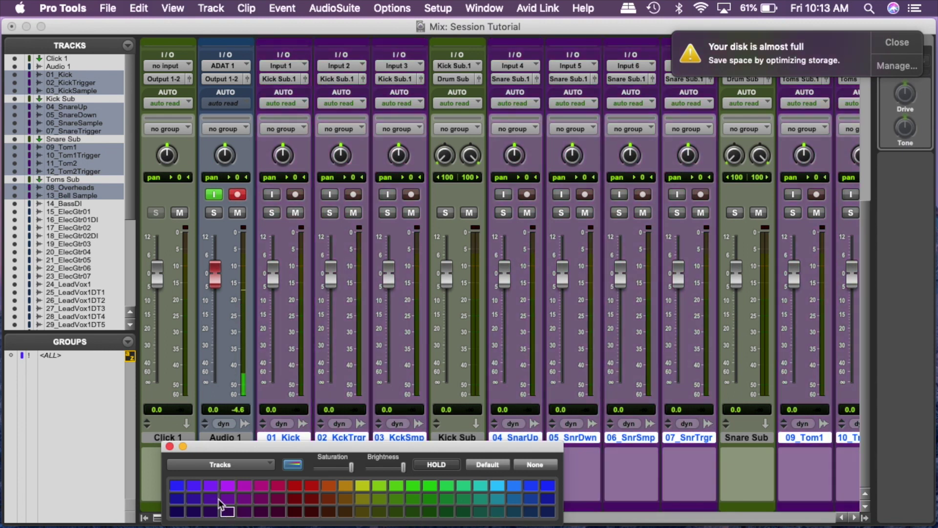
click(169, 446)
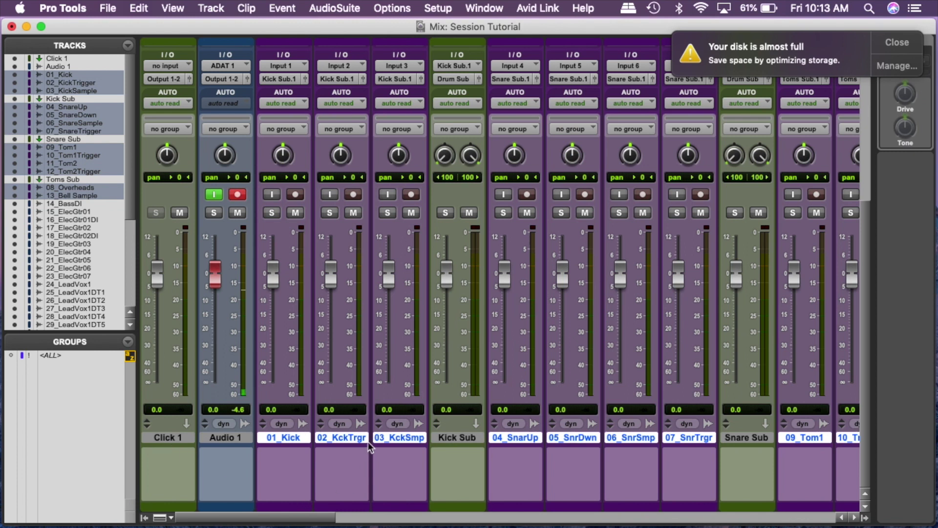
Step: Scroll through the mixer and select the Snare Sub track
scroll(369, 444, right, 5)
scroll(369, 444, right, 2)
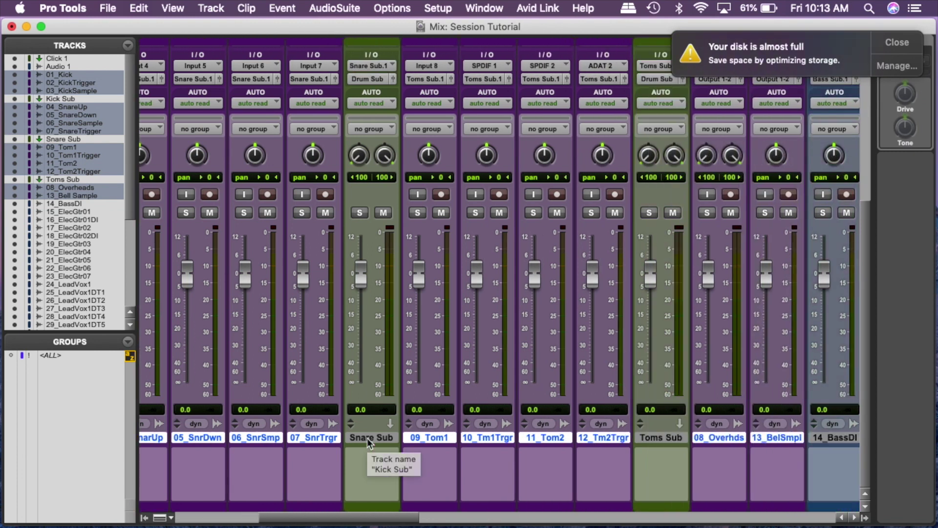
click(362, 438)
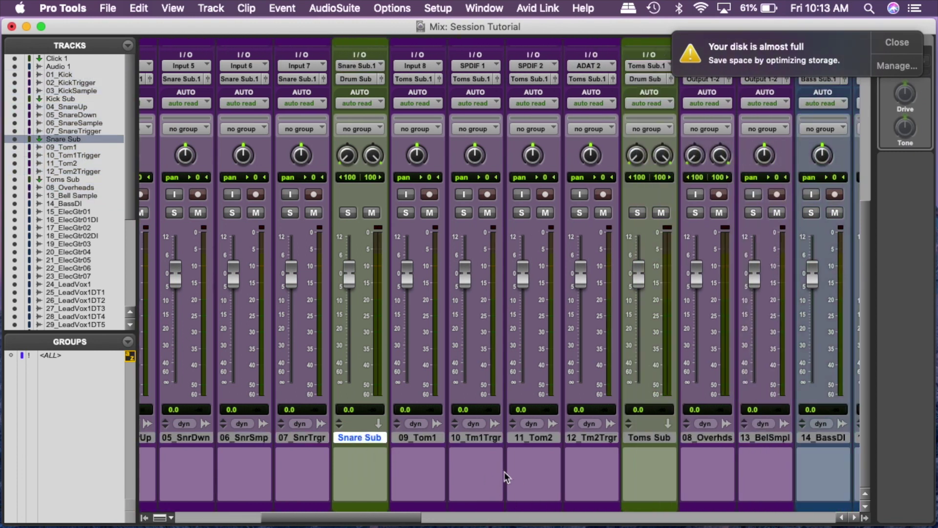
scroll(503, 476, right, 2)
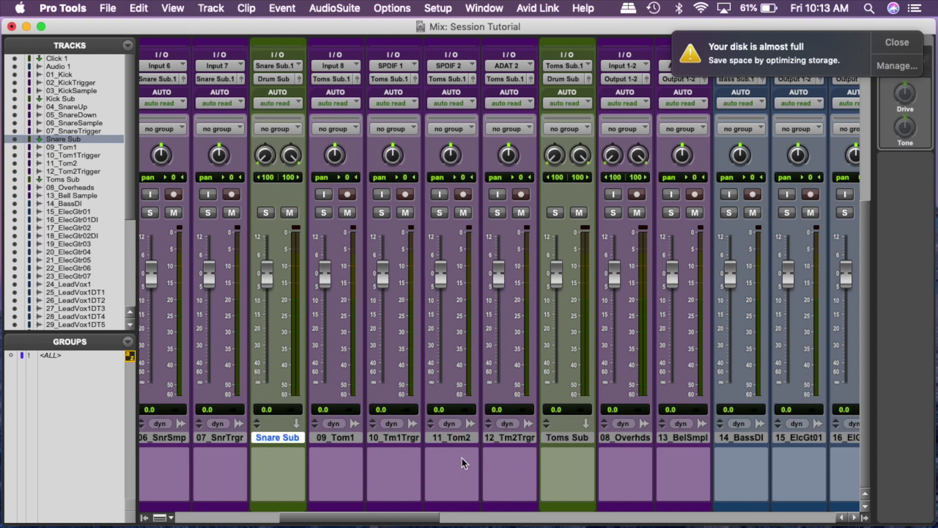
scroll(464, 462, left, 8)
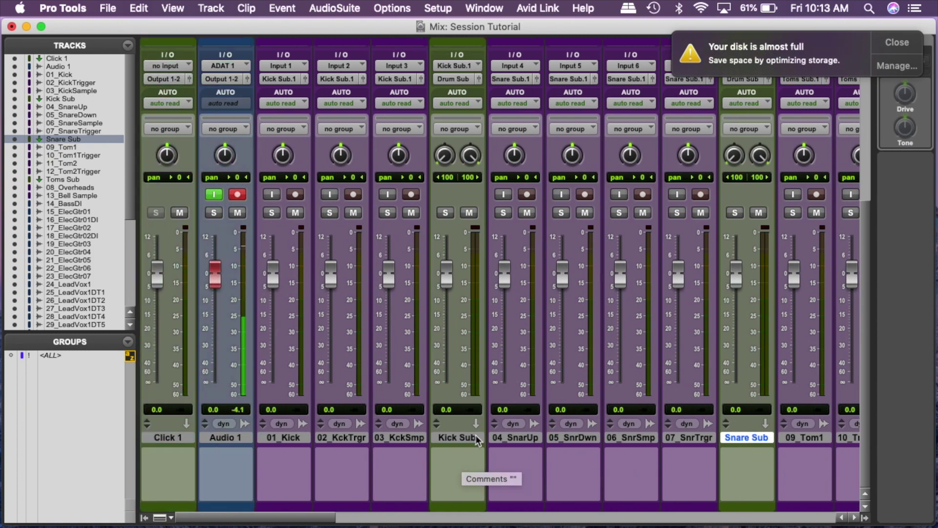
Step: Make Kick Sub solo-safe and test it by soloing and unsoloing 03_KckSmp
super+click(446, 214)
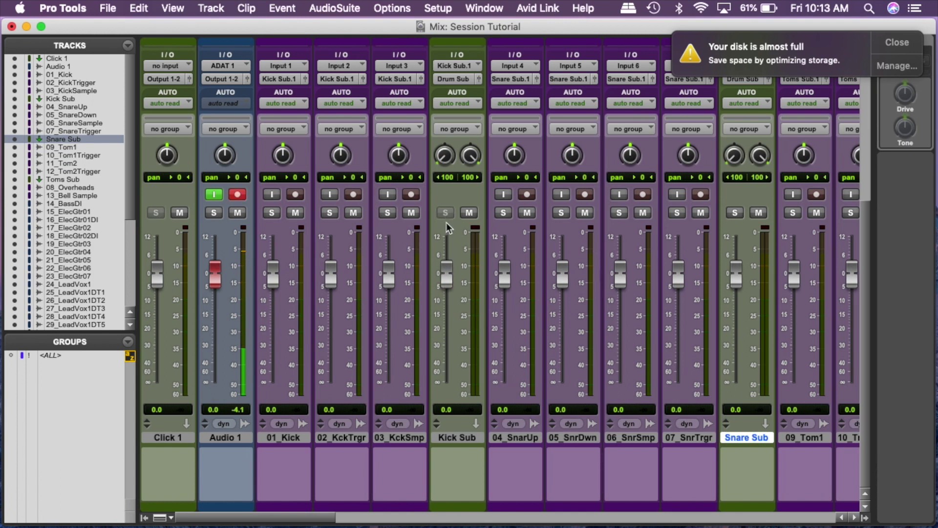
click(392, 215)
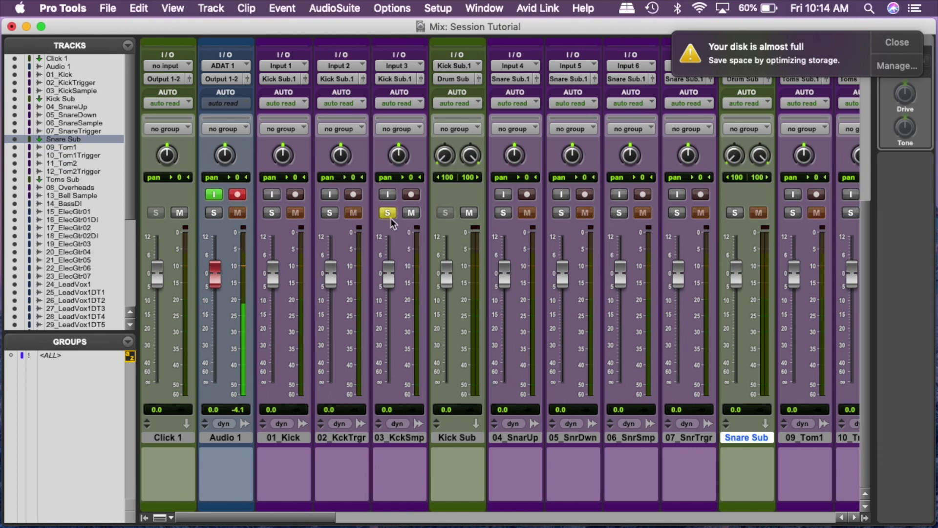
click(389, 213)
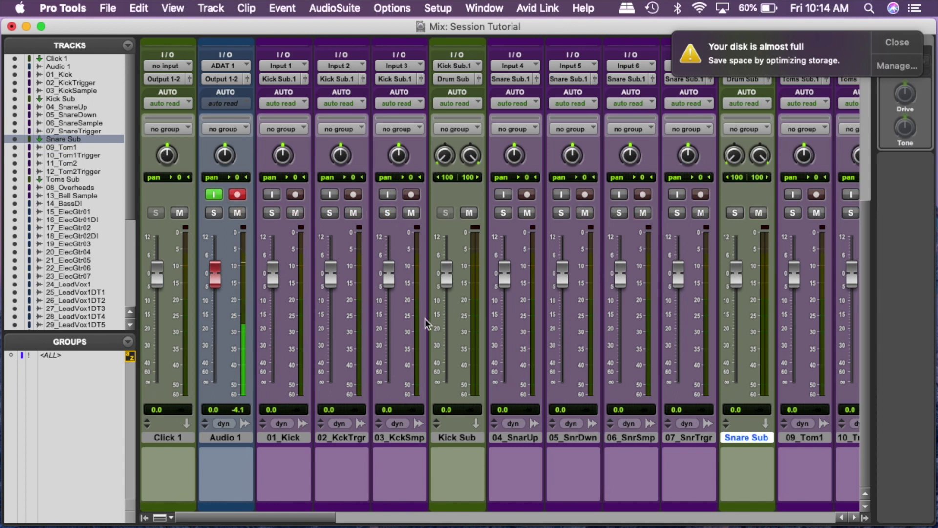
Step: Colour the 14_BassDI track dark red
scroll(427, 322, right, 3)
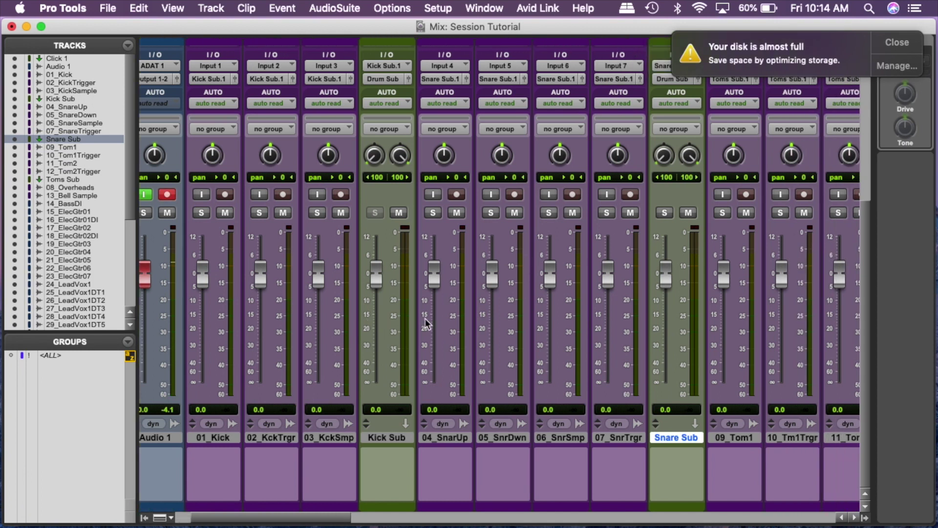
scroll(427, 322, right, 10)
click(539, 438)
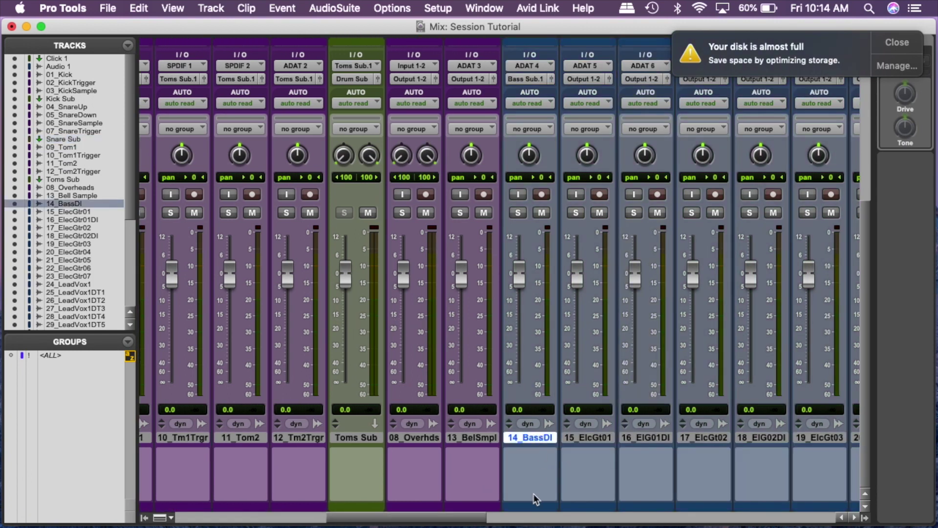
double_click(530, 507)
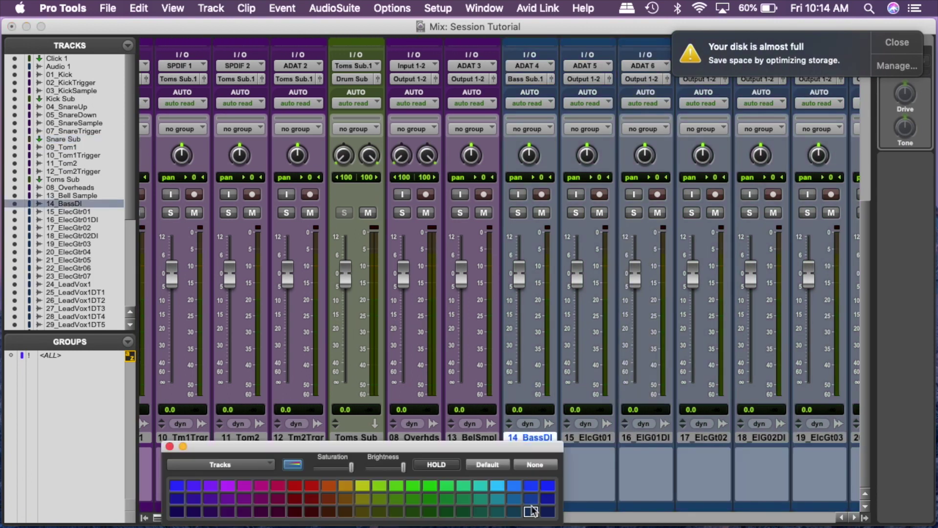
click(313, 511)
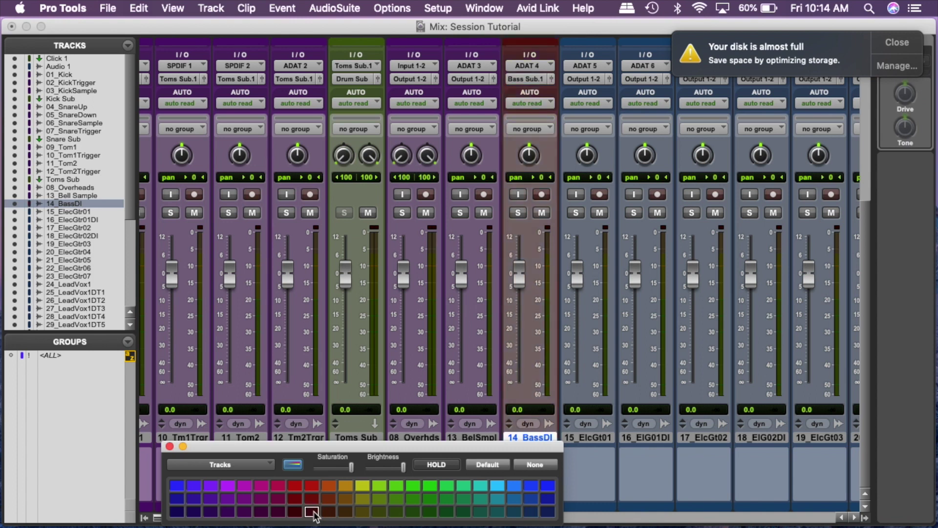
click(169, 446)
shift+click(585, 438)
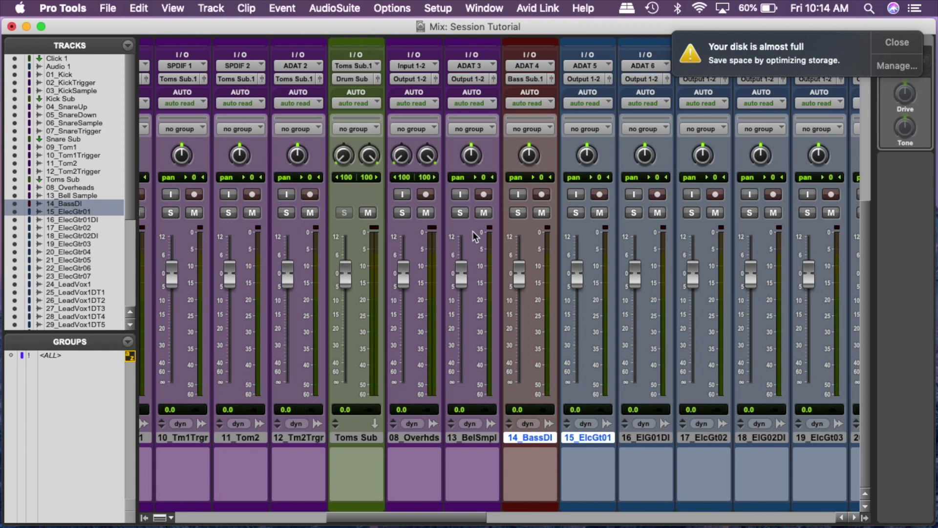
Step: In the Edit window, enlarge the 01_Kick, 02_KickTrigger and 03_KickSample tracks and select the 01_Kick clip
key(super+equal)
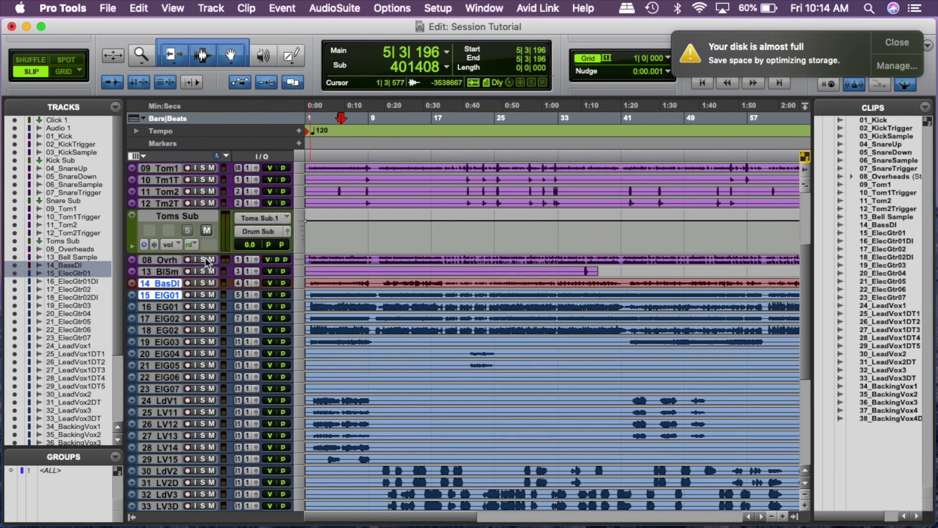
click(167, 259)
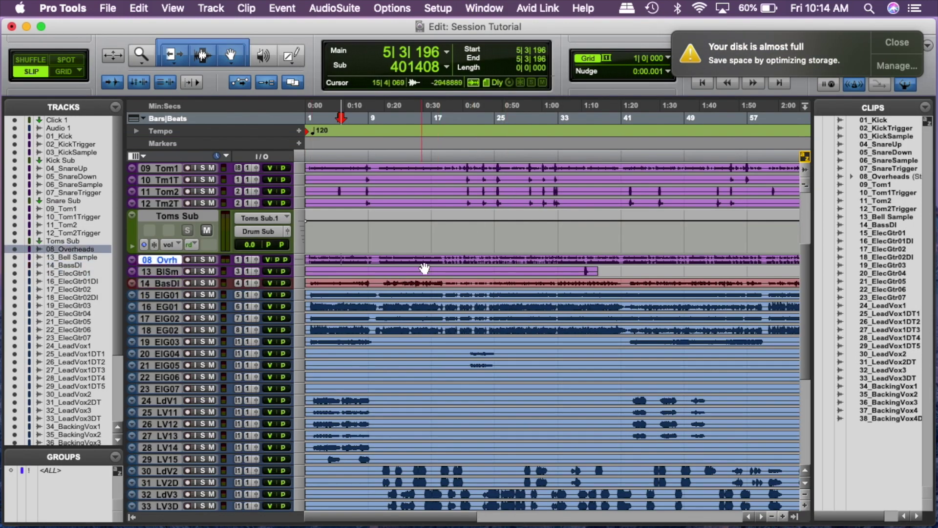
scroll(205, 274, up, 5)
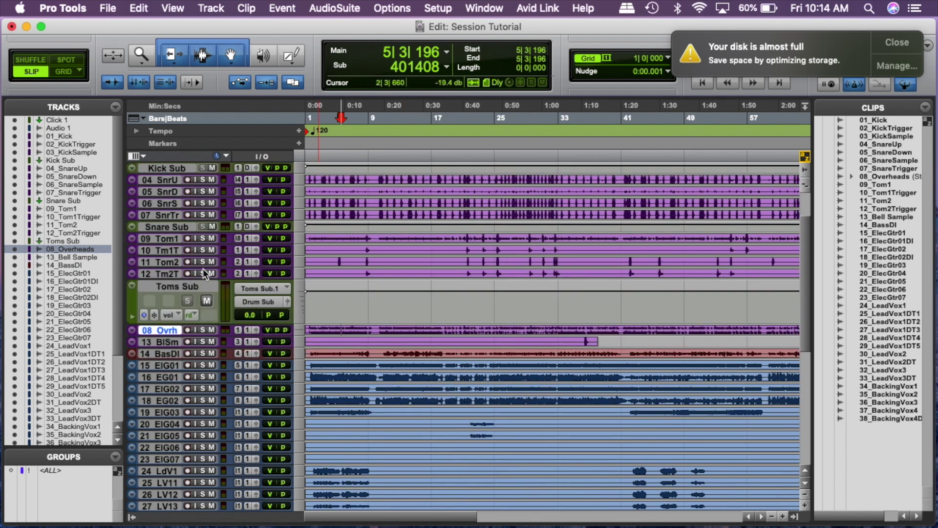
key(ctrl+Up)
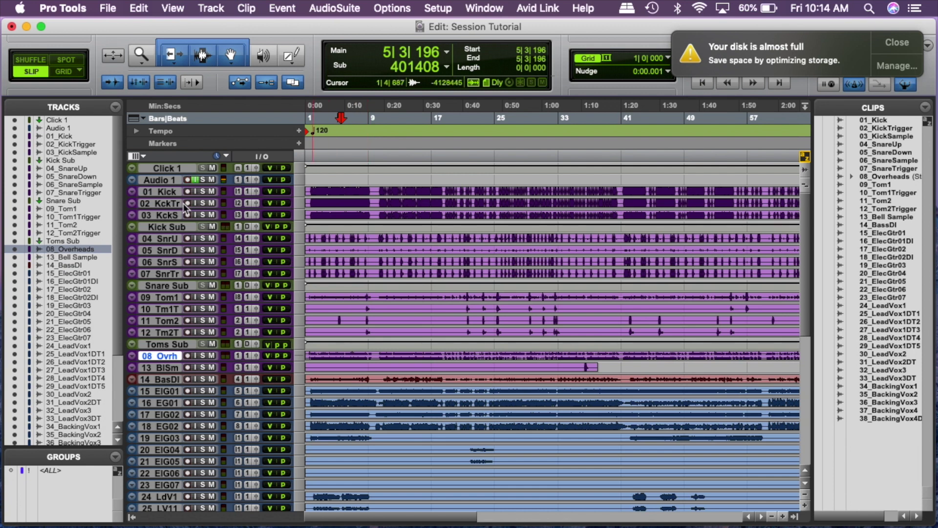
drag(170, 197, 154, 289)
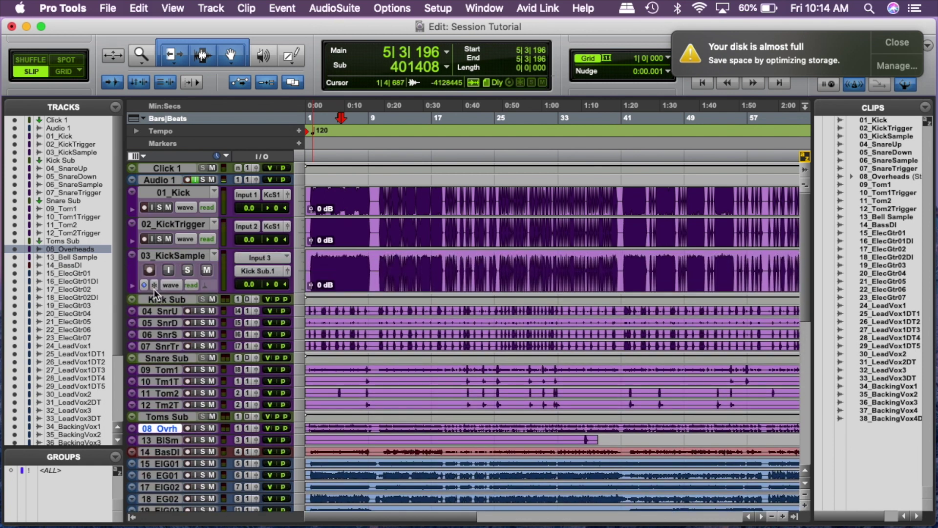
click(361, 207)
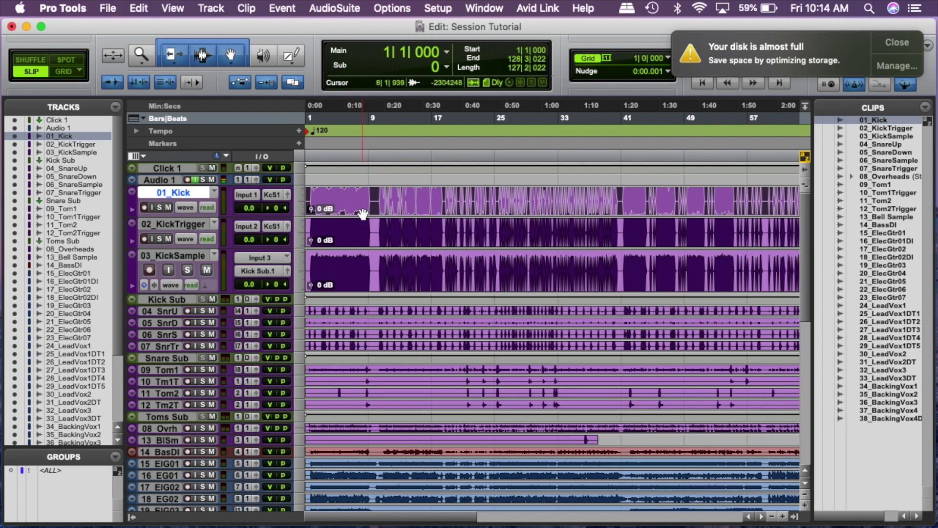
Step: Analyze the 01_Kick clip with AudioSuite > Other > Gain, finding a -3.7 dB peak
click(339, 8)
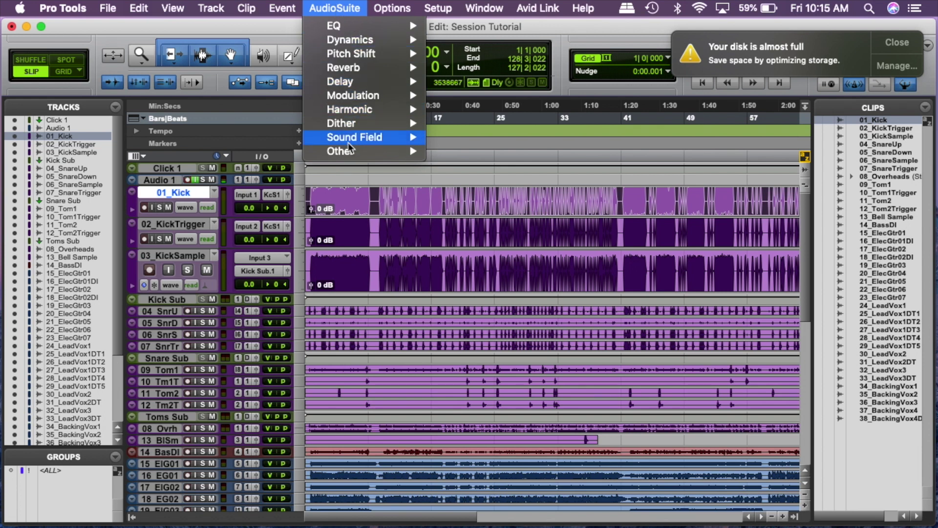
mouse_move(342, 151)
click(471, 154)
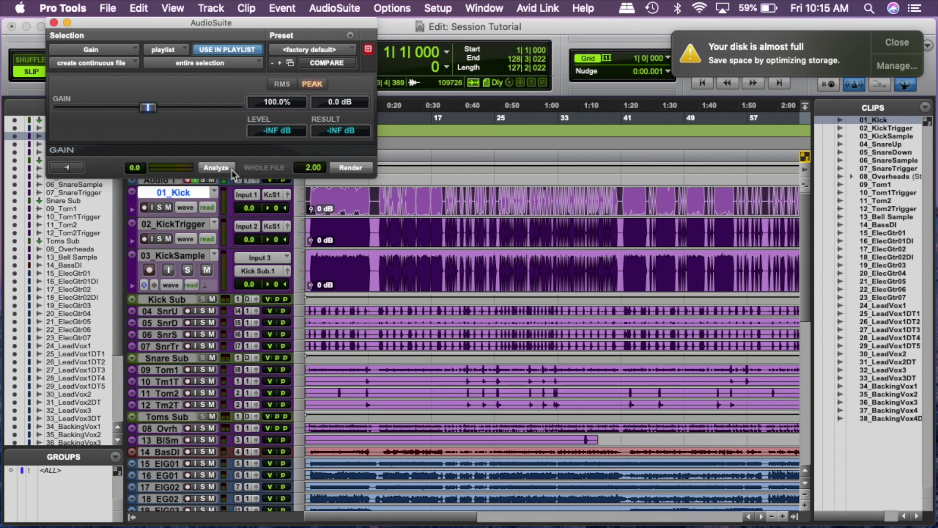
click(232, 170)
click(312, 212)
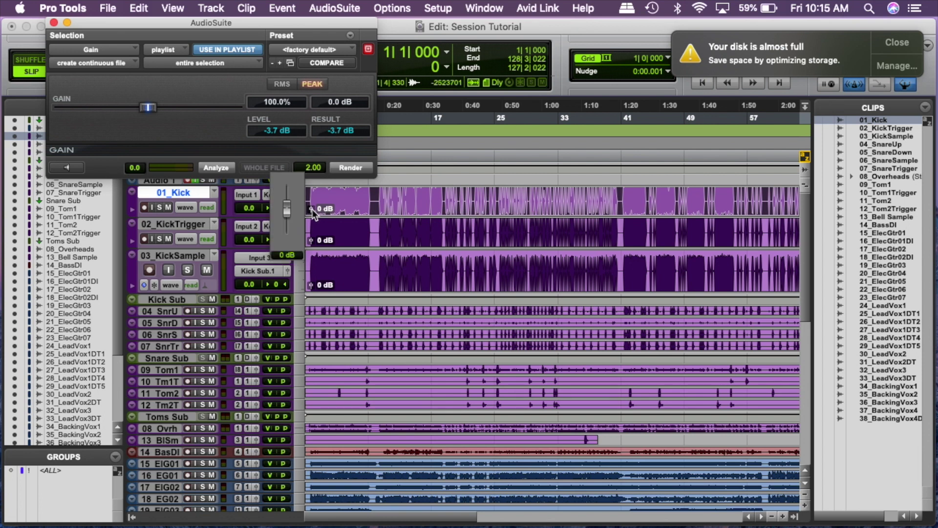
Step: Lower the 01_Kick clip gain to -2.2 dB and re-analyze it at -6.0 dB peak
drag(314, 215, 308, 239)
click(215, 167)
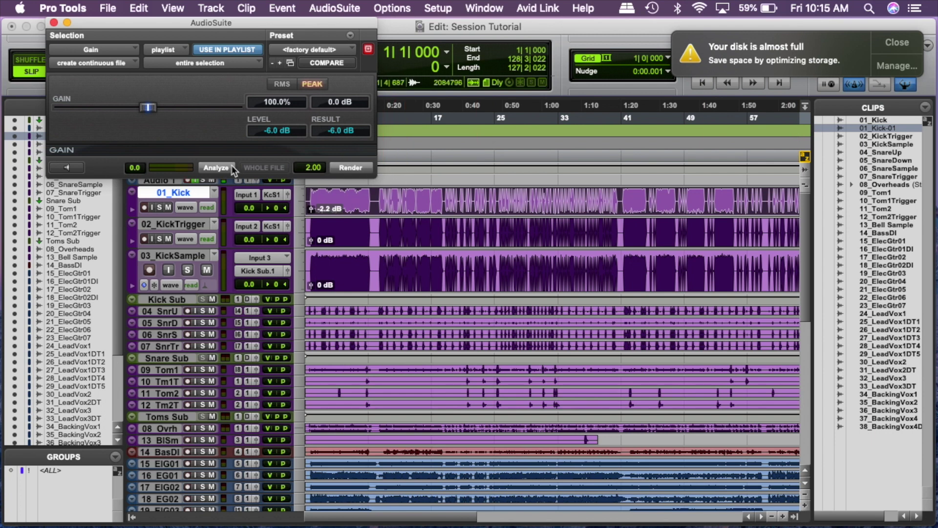
click(384, 210)
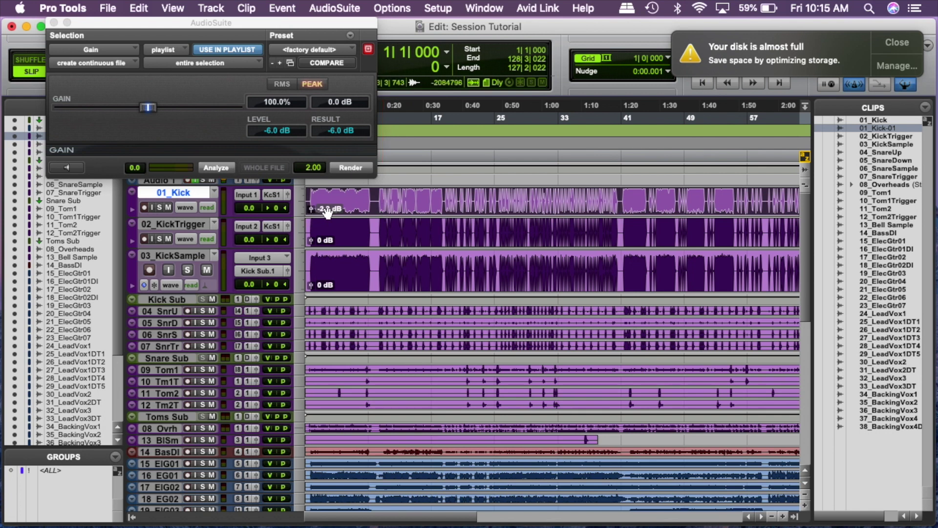
Step: Analyze the peaks of the 02_KickTrigger, 03_KickSample, 04_SnareUp and 06_SnareSample clips
click(347, 241)
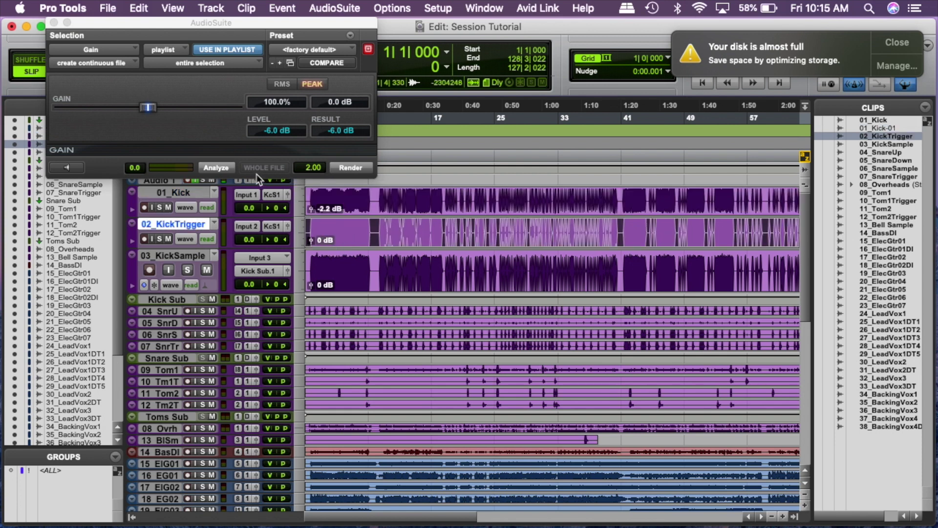
click(223, 169)
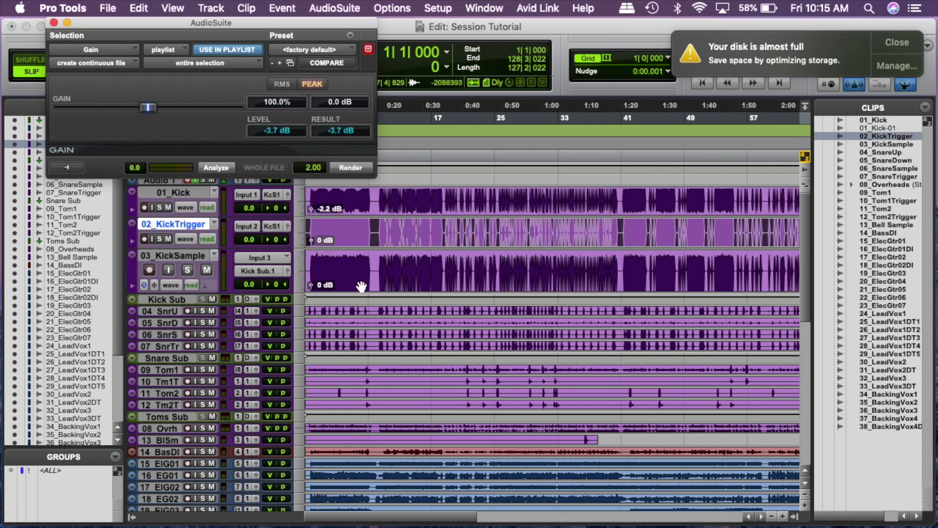
click(361, 286)
click(222, 167)
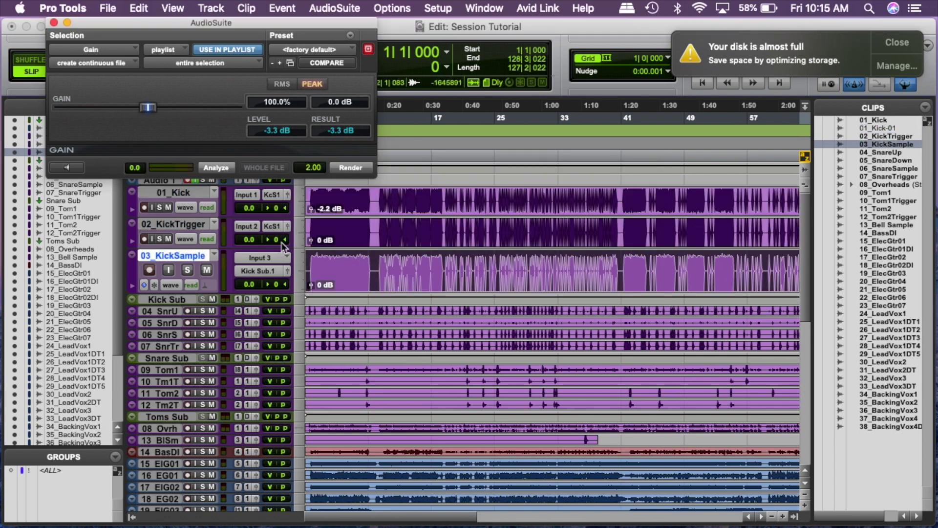
click(405, 317)
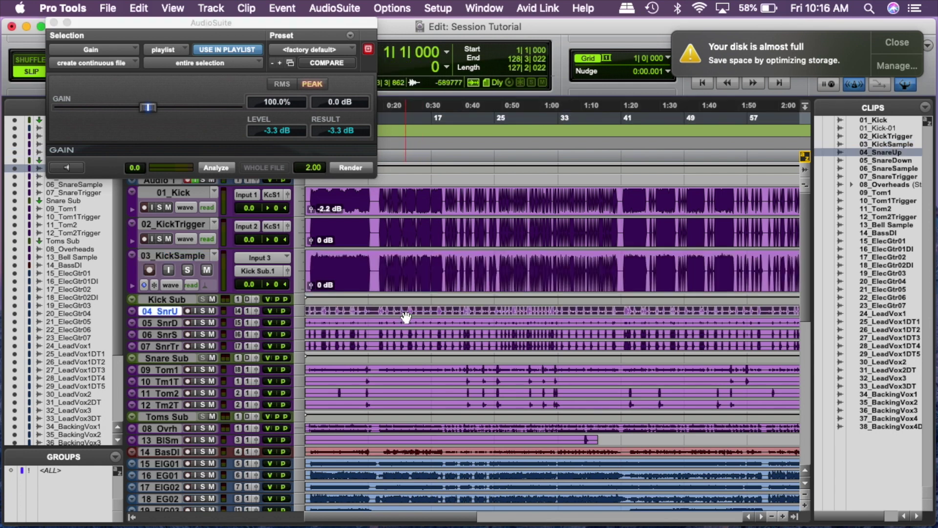
click(215, 169)
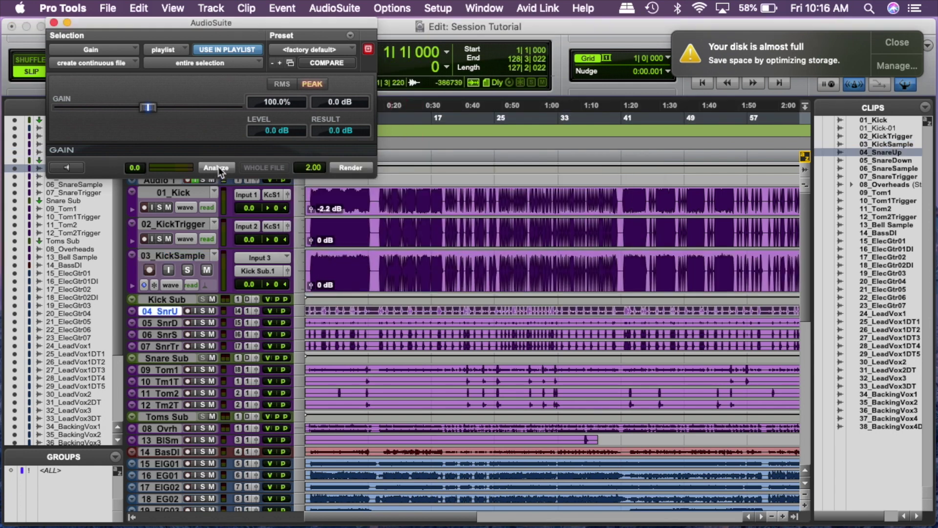
click(363, 336)
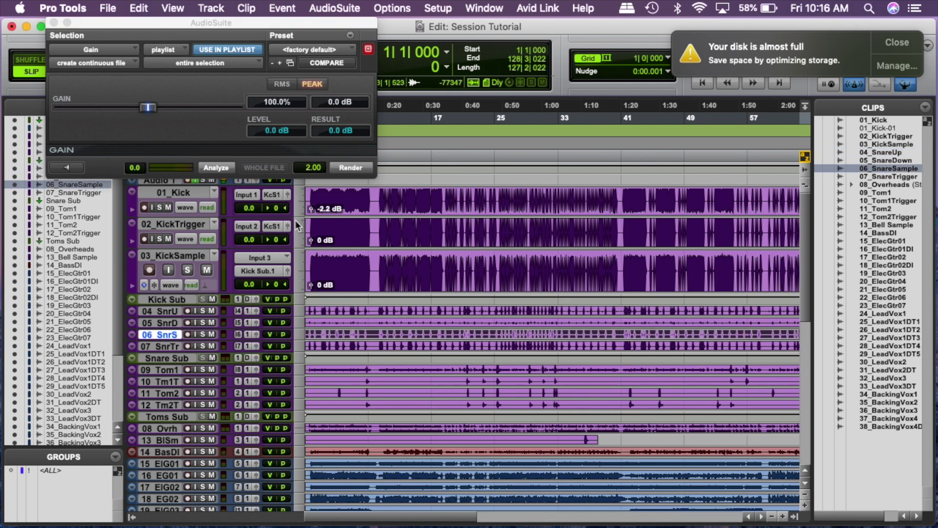
click(226, 168)
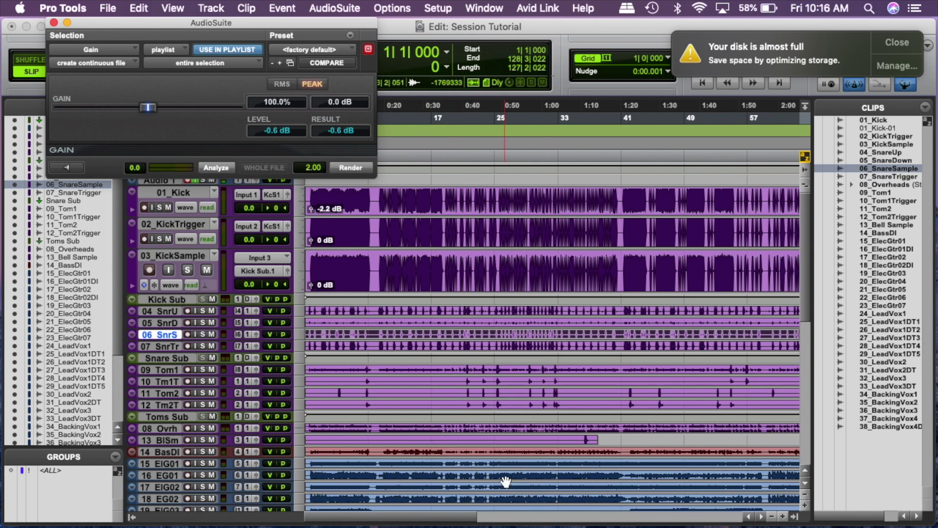
Step: Close the Gain plug-in, shrink the kick tracks, and bring up Memory Locations
click(54, 22)
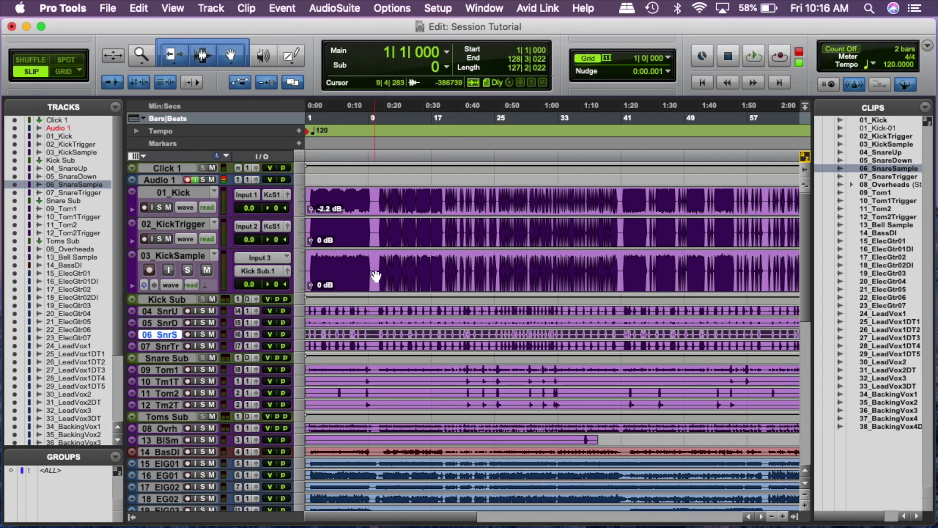
click(175, 224)
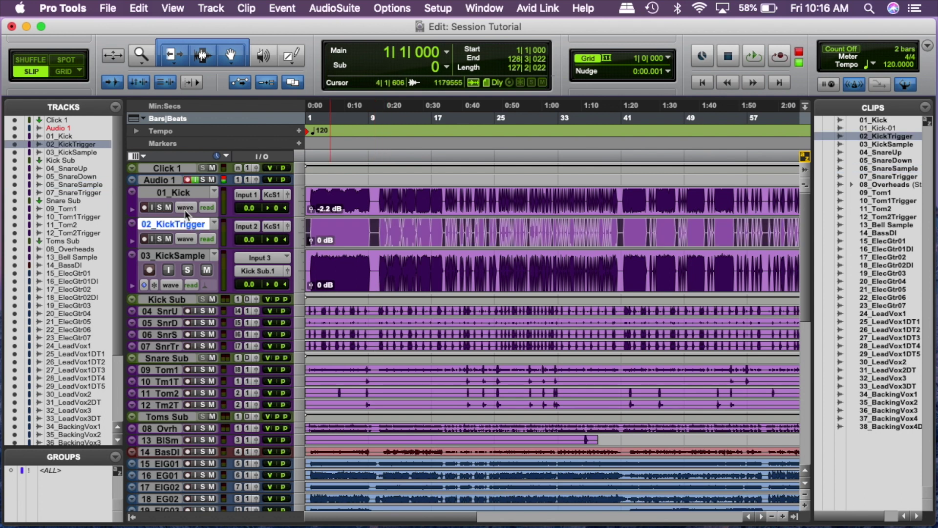
key(ctrl+alt+Down)
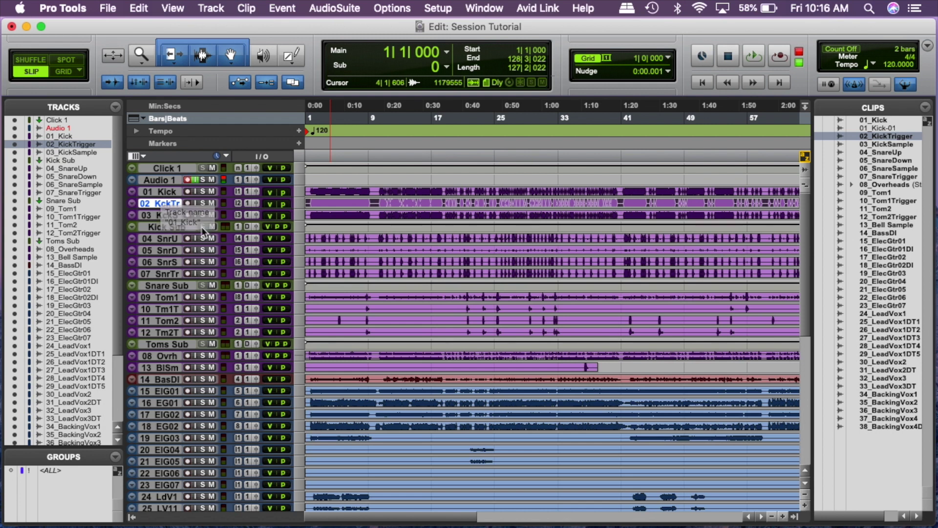
key(super+5)
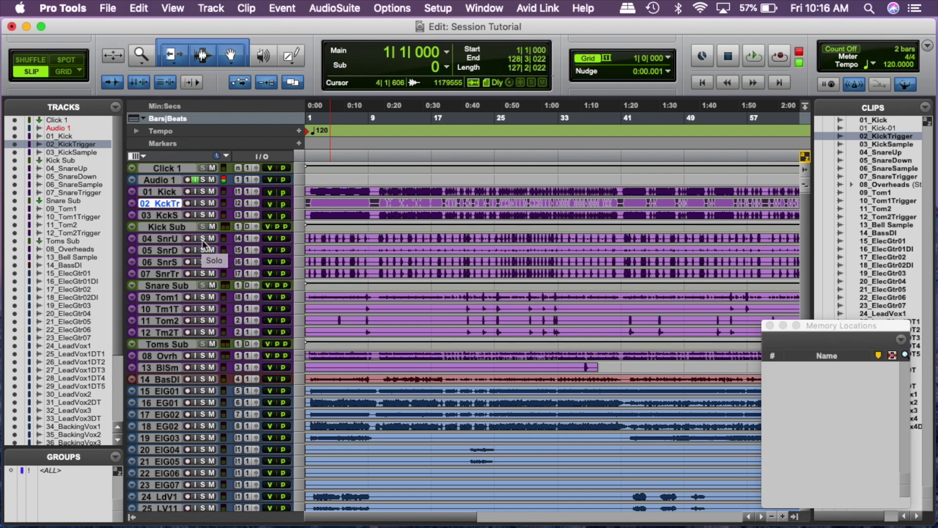
Step: Bring up the Memory Locations window with Cmd+5
key(super+5)
key(super+5)
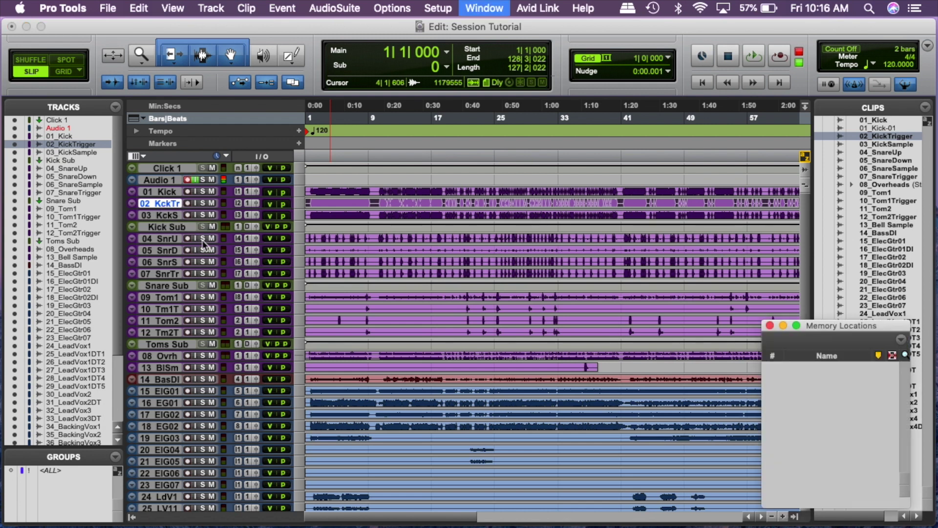
key(super+5)
key(super+5)
key(super+5)
key(super+5)
key(super+5)
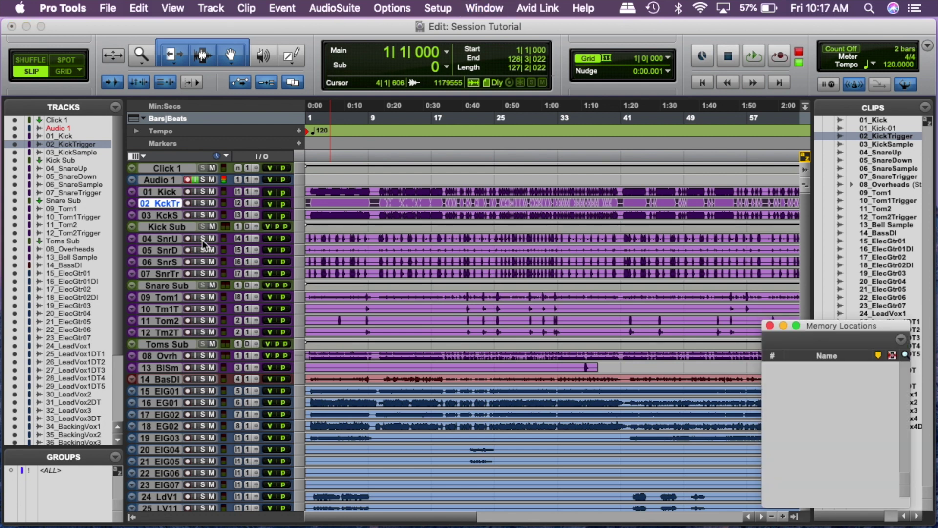
key(super+5)
key(super+5)
key(super+5)
Step: Show only 01 Kick through 13 BlSm, hiding the other tracks, and make them taller
click(171, 192)
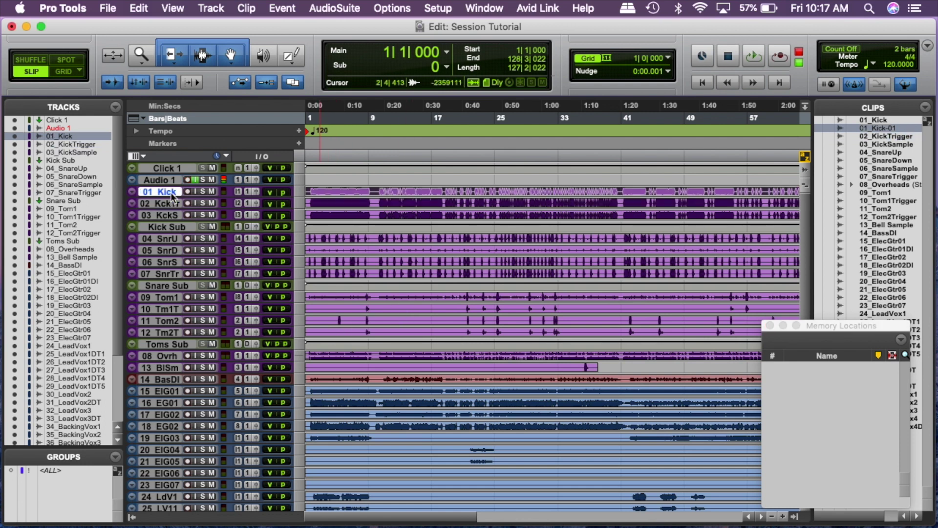
shift+click(161, 216)
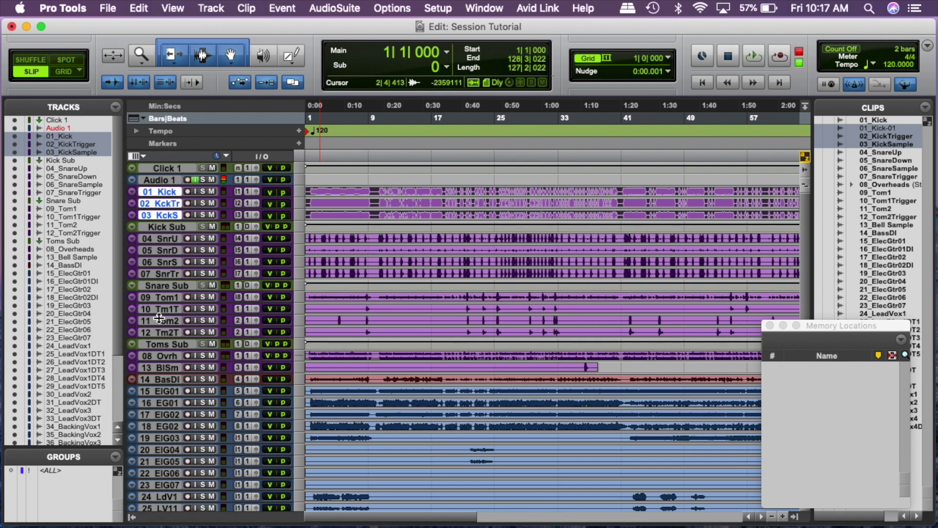
shift+click(155, 367)
scroll(59, 342, down, 4)
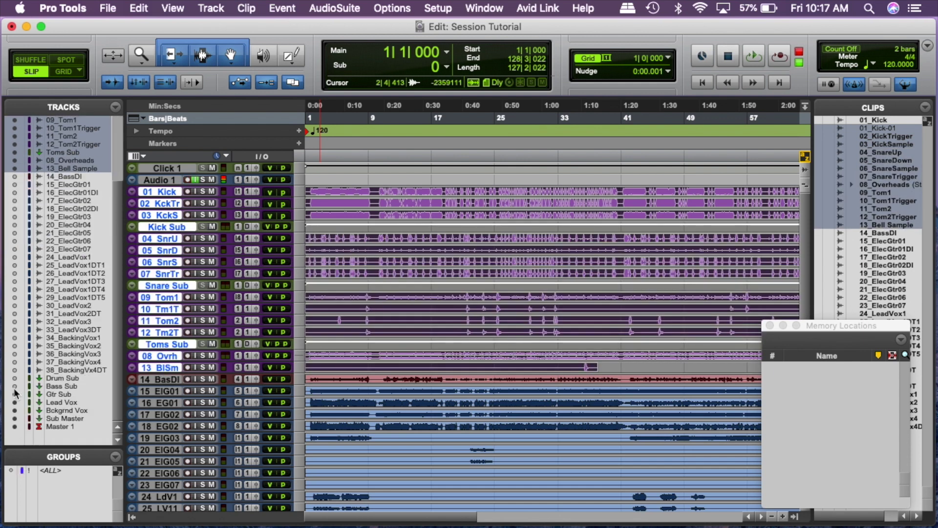
drag(16, 414, 15, 412)
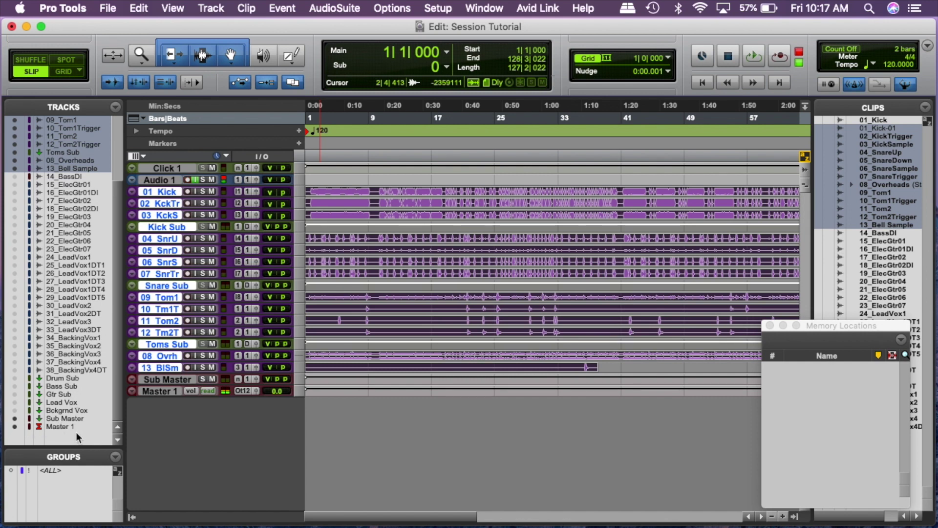
scroll(60, 389, up, 5)
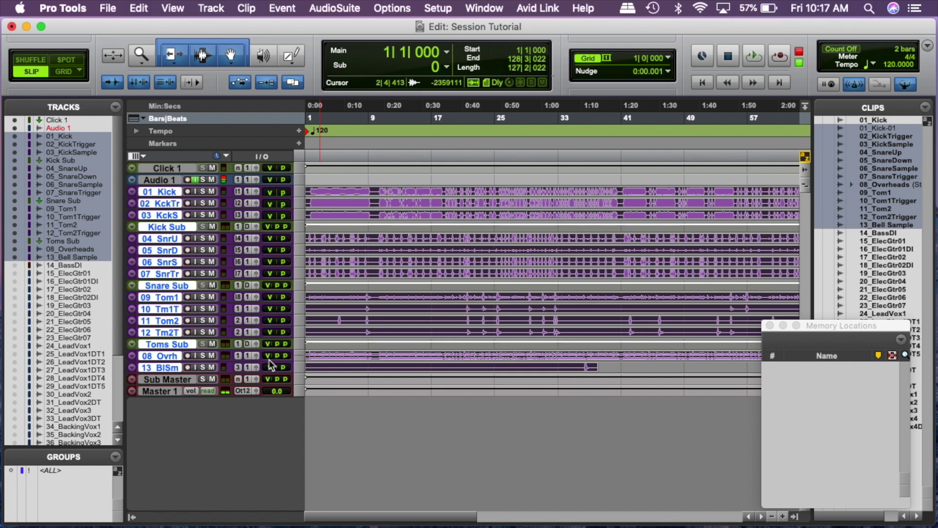
key(ctrl+Up)
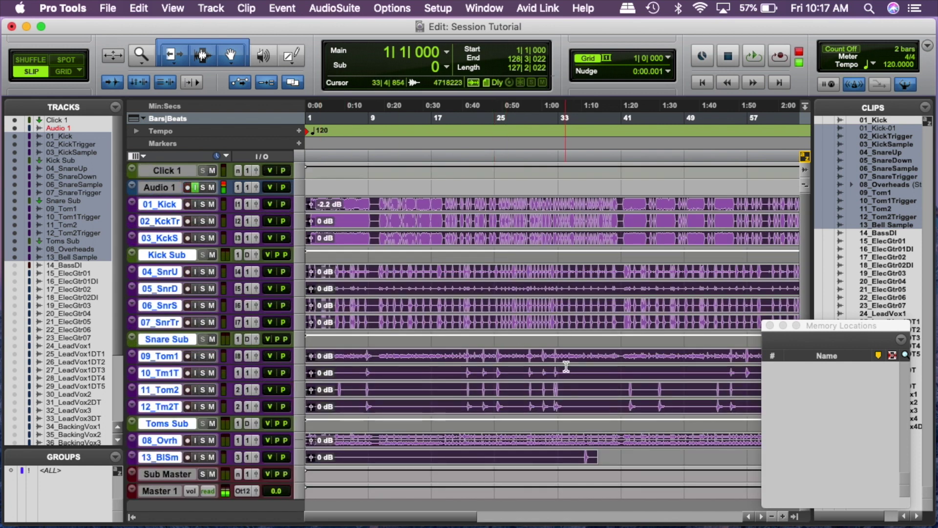
click(415, 184)
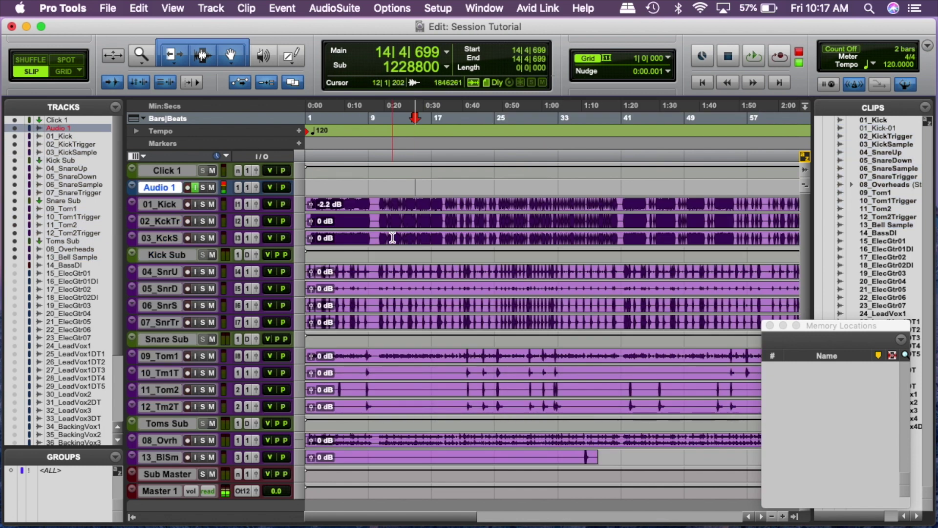
Step: Save a 'Drums' memory location with track visibility and heights, no time, then hide tracks 01_Kick–13_Bell Sample
key(KP_Enter)
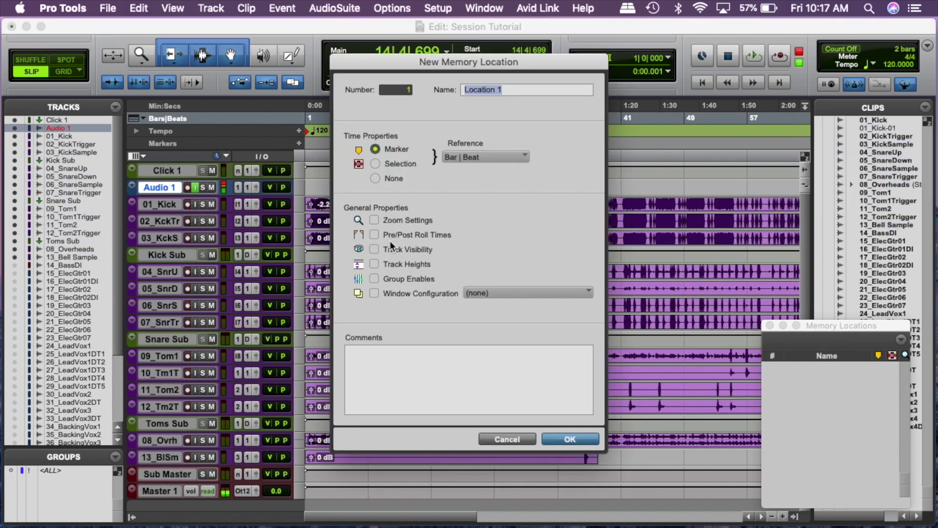
click(375, 178)
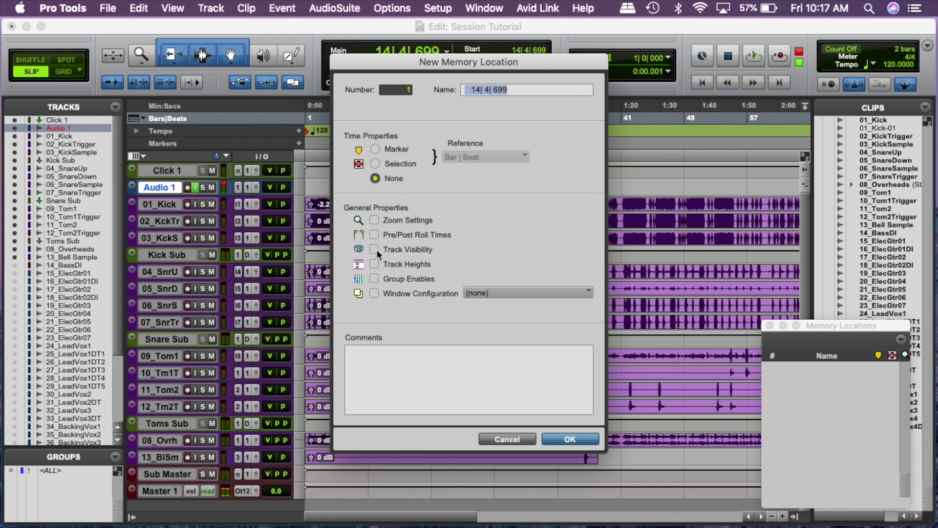
click(375, 263)
text(Drums)
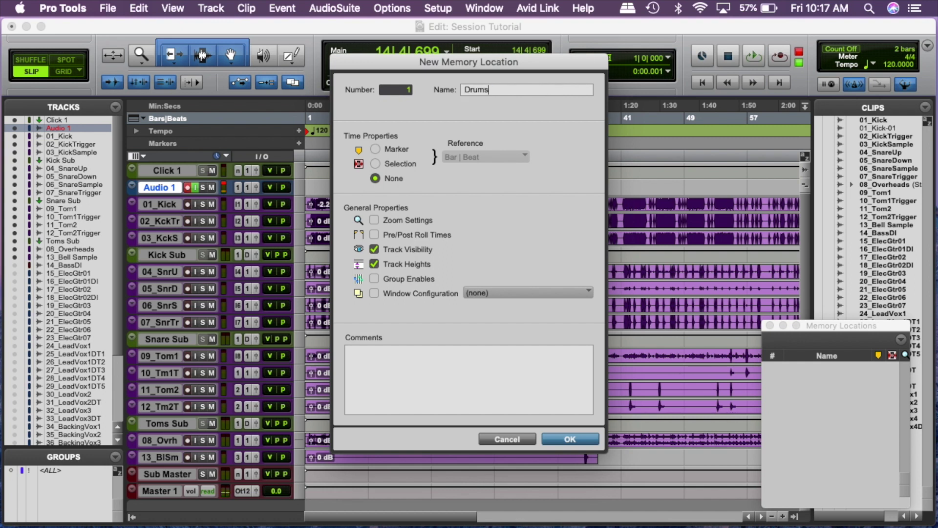
key(Return)
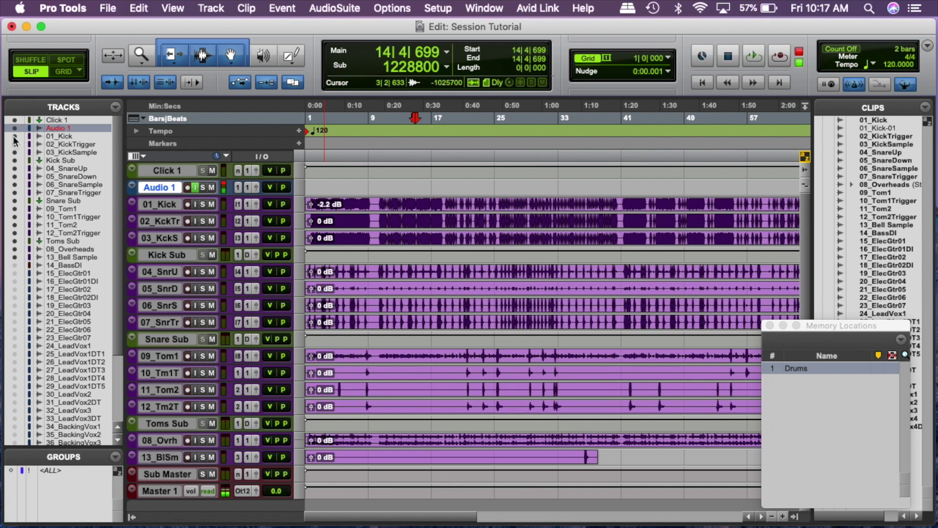
drag(14, 137, 15, 257)
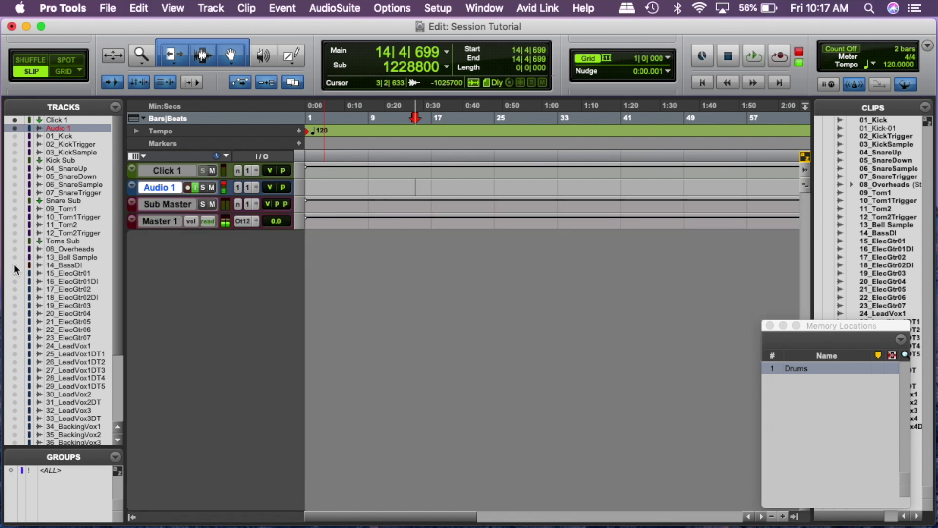
Step: Show the 14_BassDI and Bass Sub tracks and enlarge all tracks to medium height
click(15, 266)
scroll(25, 293, down, 5)
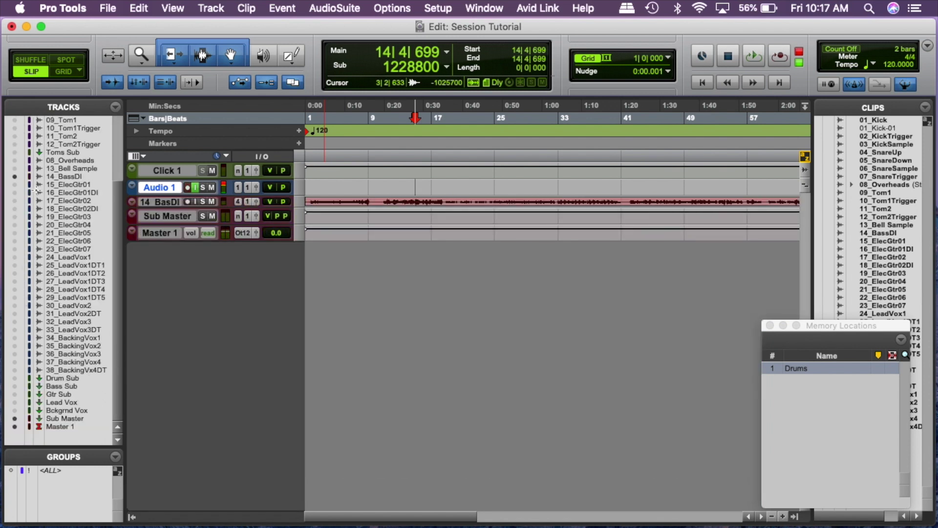
click(15, 386)
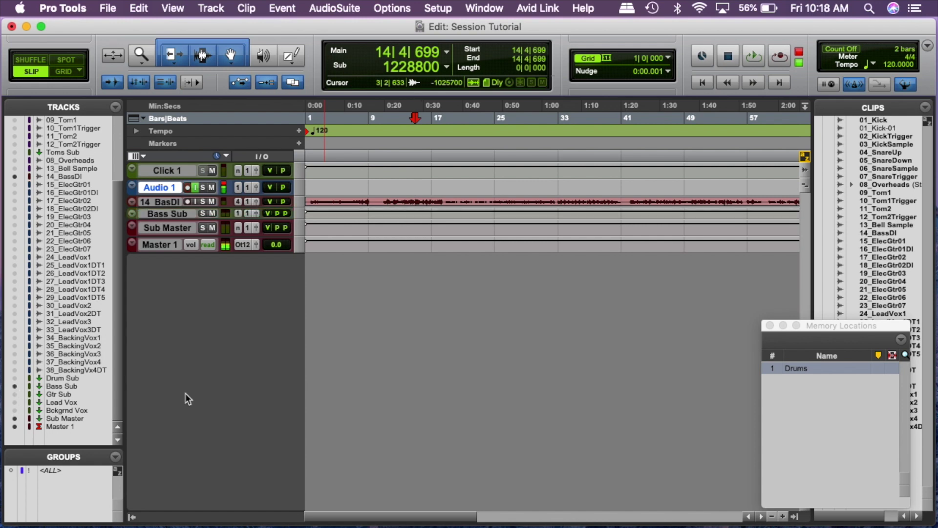
key(ctrl+alt+Up)
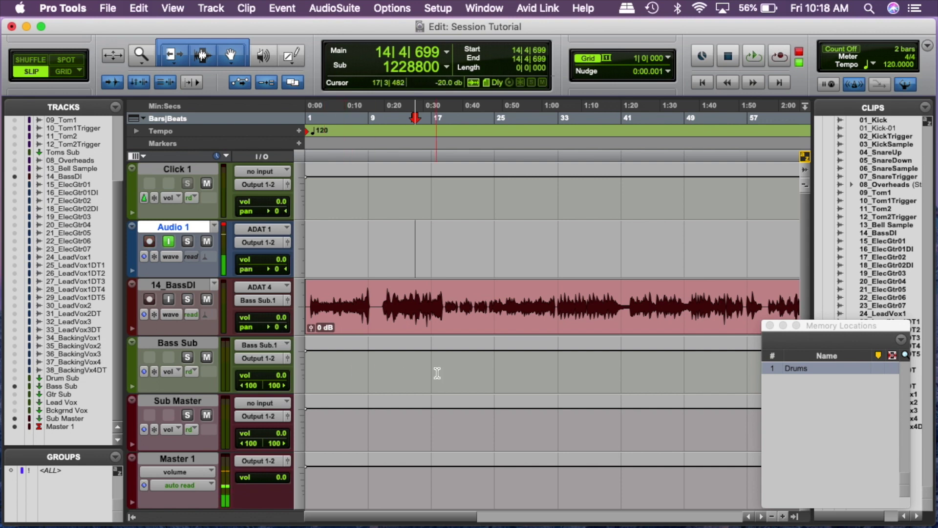
Step: Route the Bass Sub output to the Sub Master track
click(274, 361)
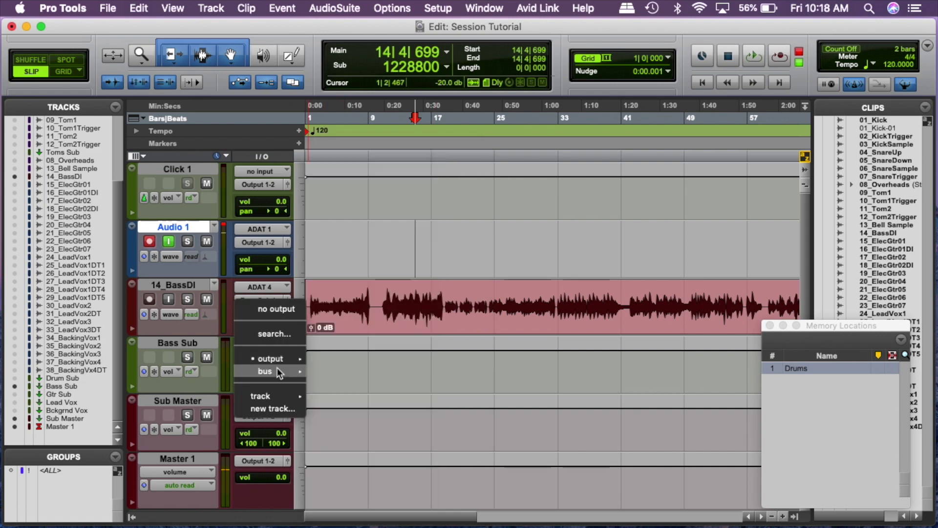
mouse_move(276, 395)
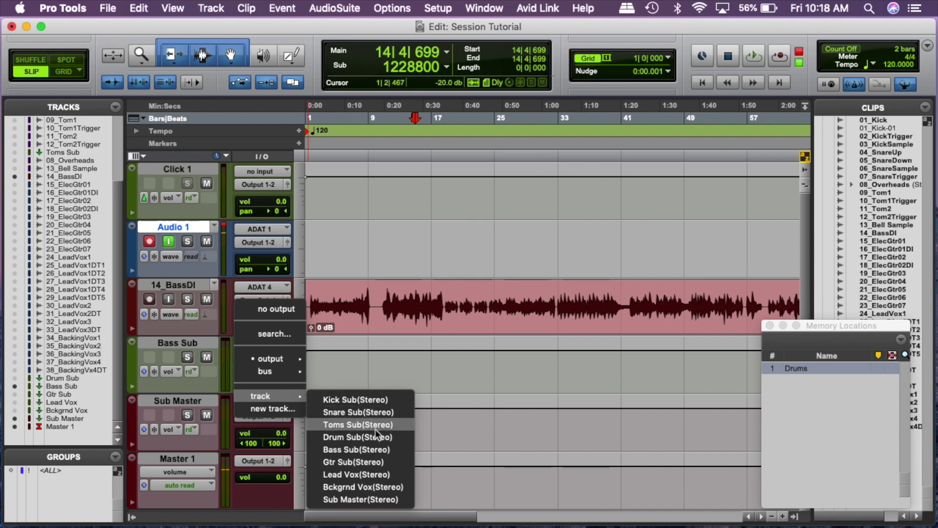
click(373, 500)
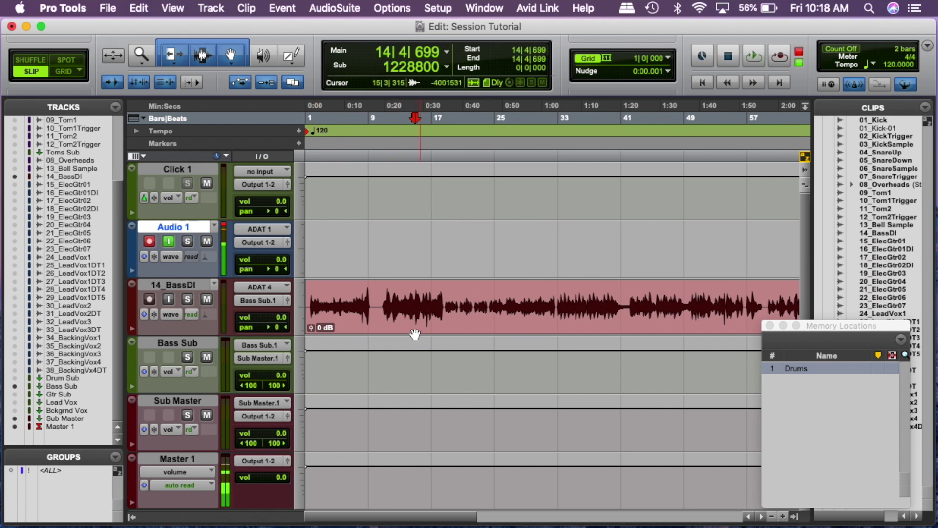
Step: Save a memory location named 'Bass' that stores no time position
key(KP_Enter)
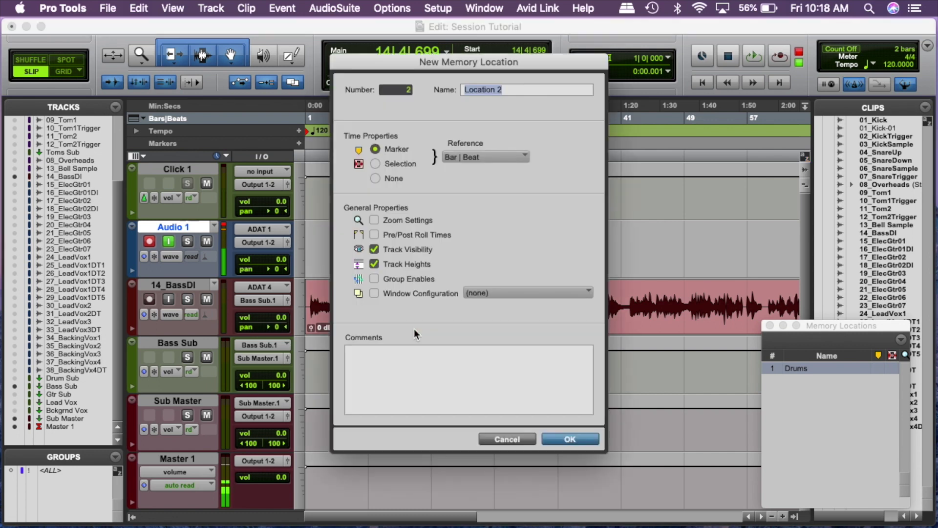
click(375, 178)
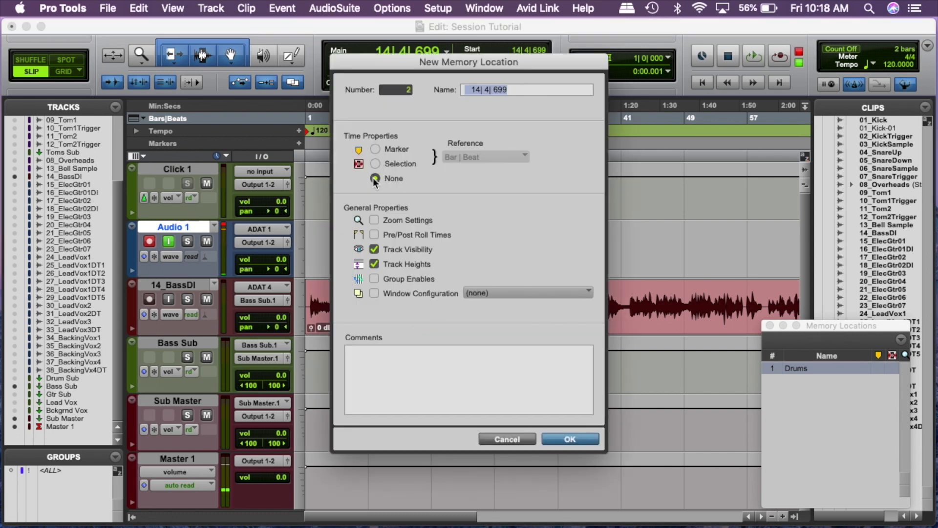
text(Bass)
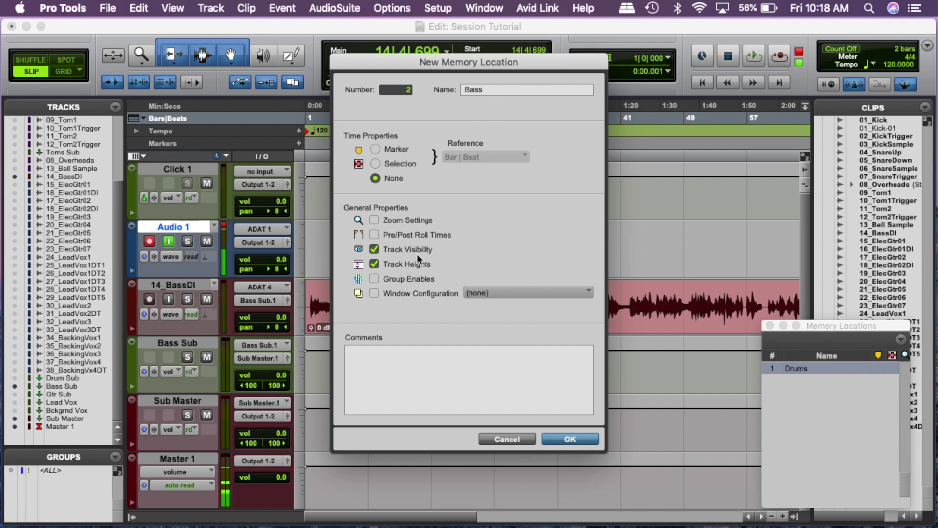
click(554, 440)
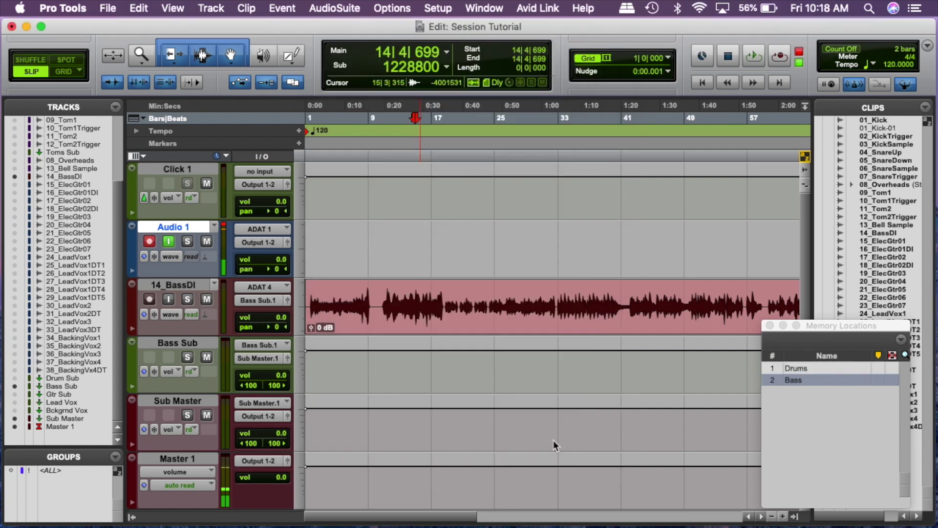
Step: Test the Drums and Bass locations by recalling each twice, then switch to the Mix window
click(800, 368)
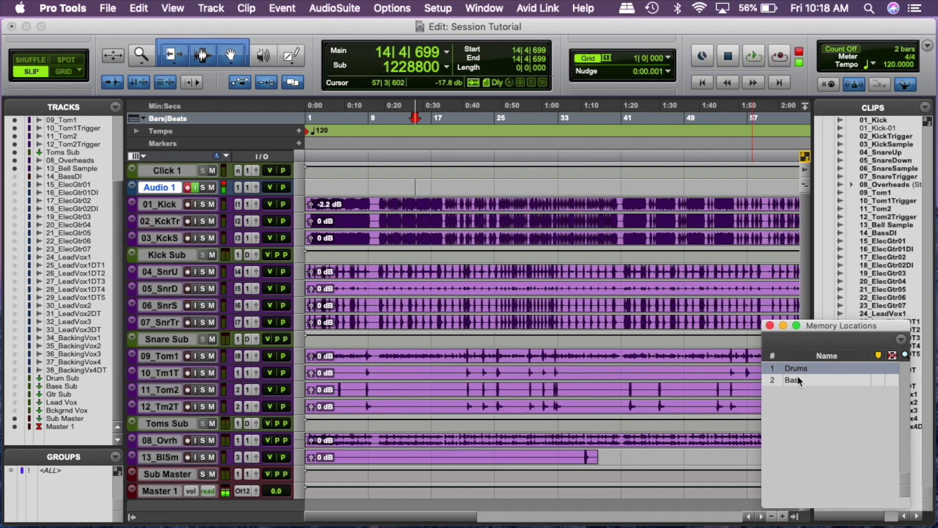
click(795, 380)
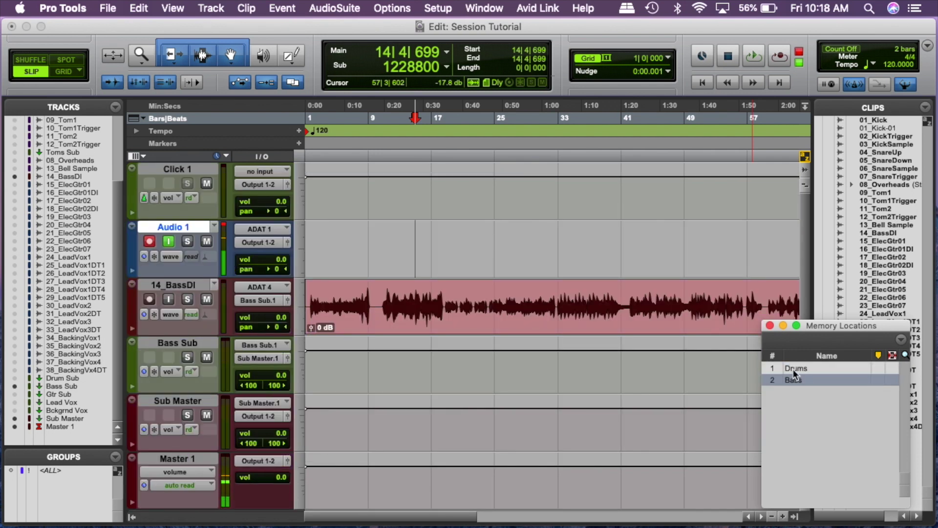
click(793, 368)
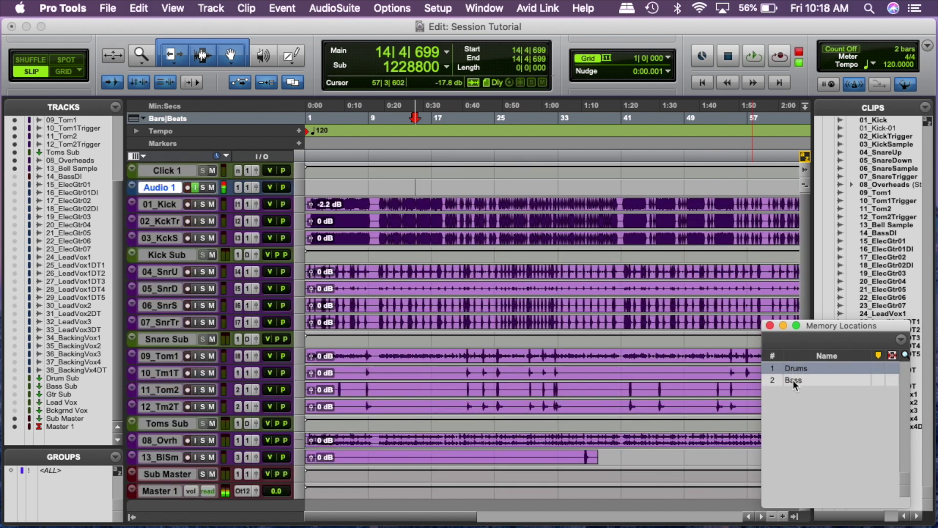
click(794, 384)
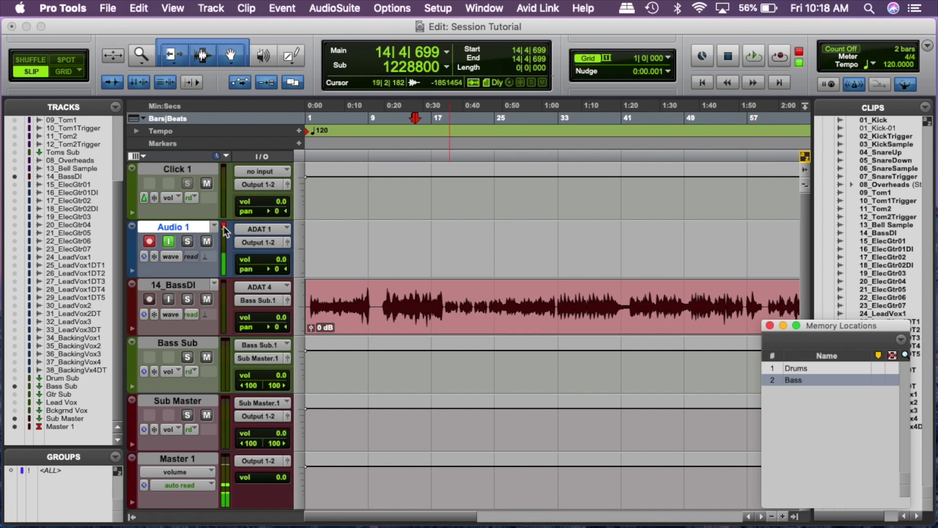
click(225, 232)
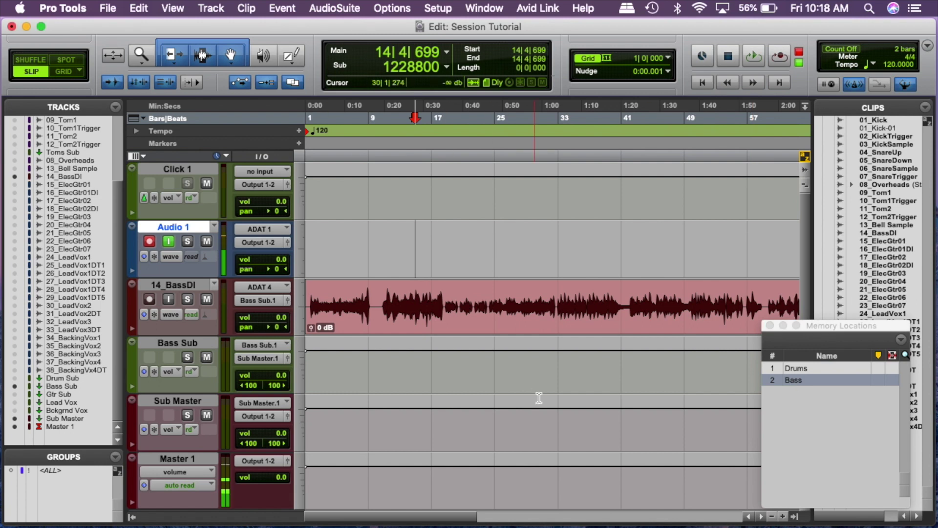
key(super+equal)
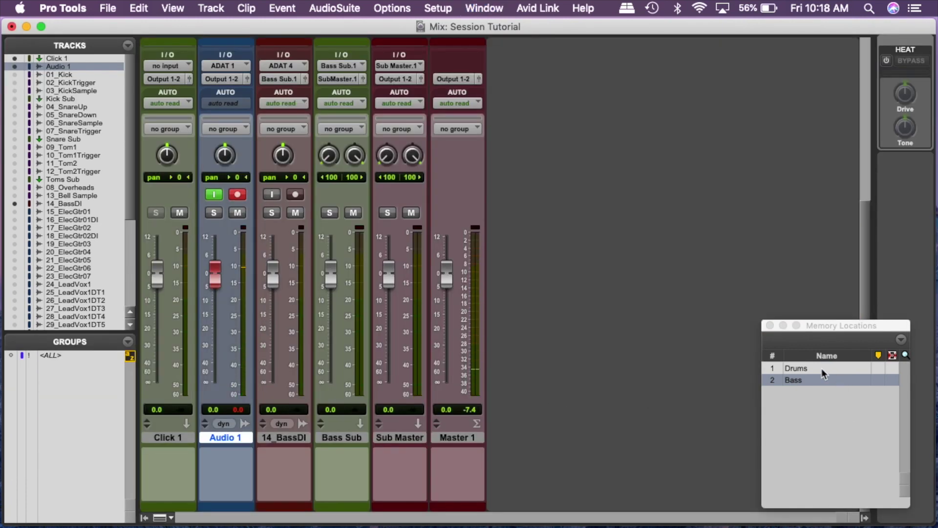
Step: In the recalled Drums layout, set 03_KckSmp to -8.6 and 02_KckTrgr to +3.3
click(796, 369)
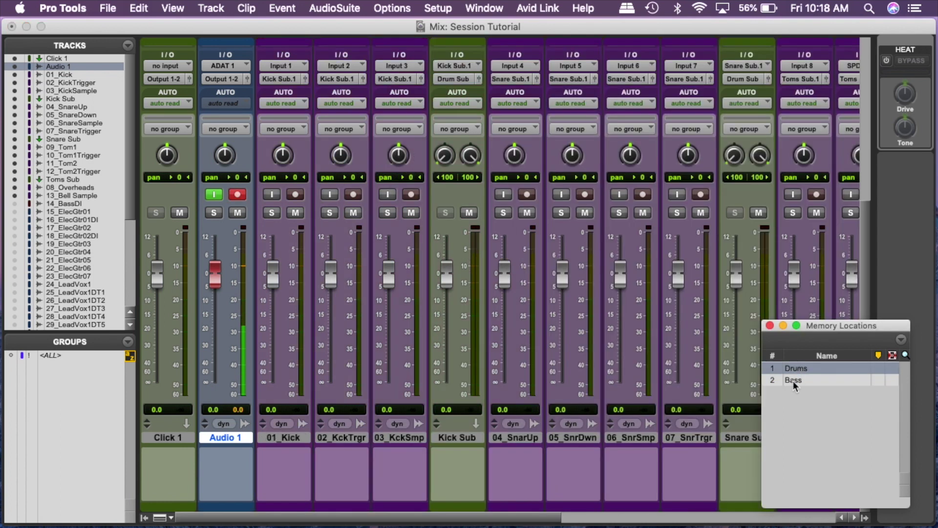
click(794, 380)
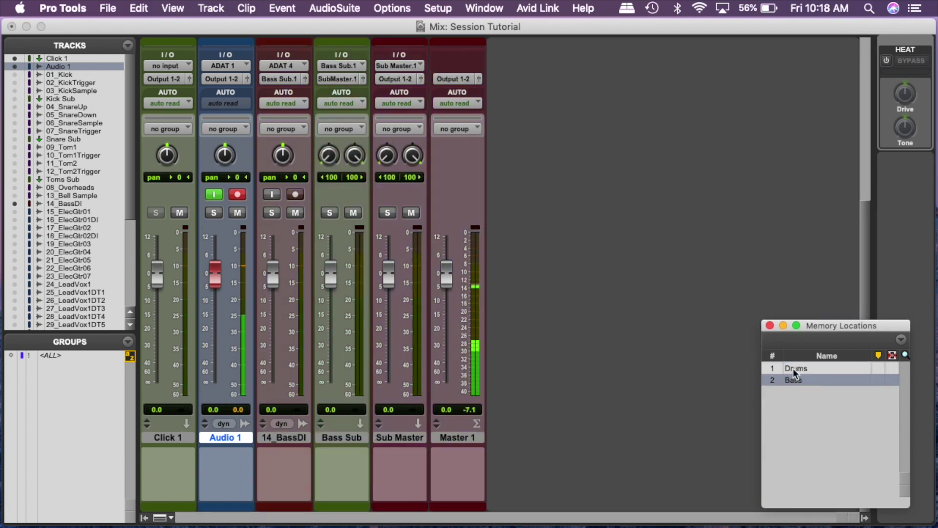
click(793, 368)
drag(389, 275, 386, 299)
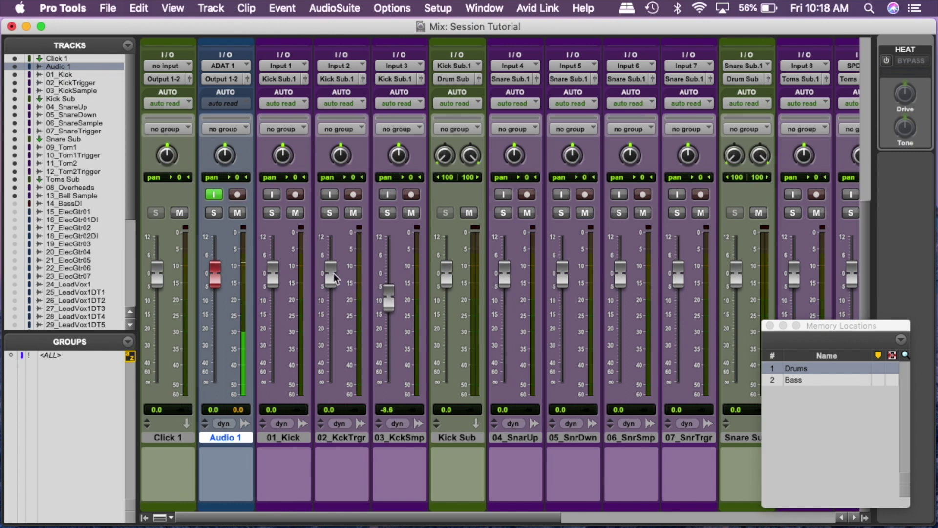
drag(330, 274, 331, 263)
Step: Recall the Bass layout and pull 14_BassDI down to -9.9
click(801, 380)
click(801, 380)
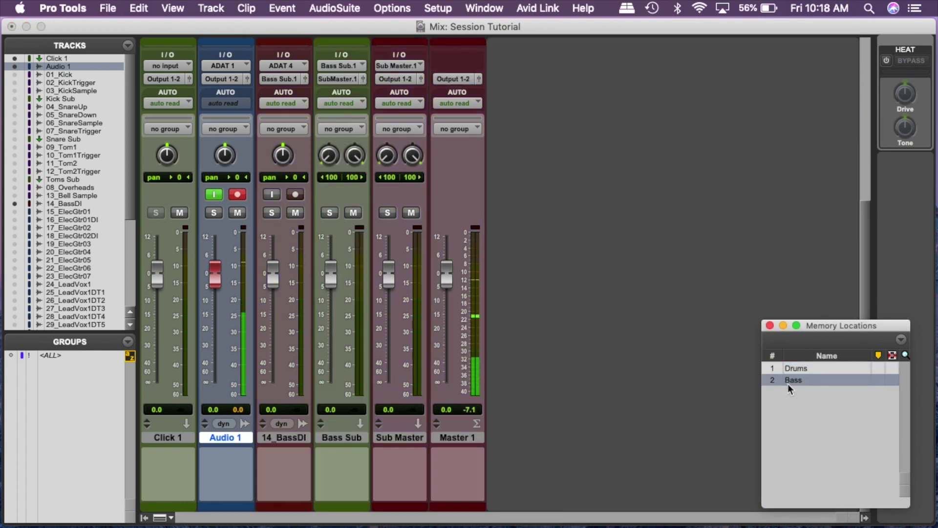
click(383, 274)
drag(272, 275, 276, 301)
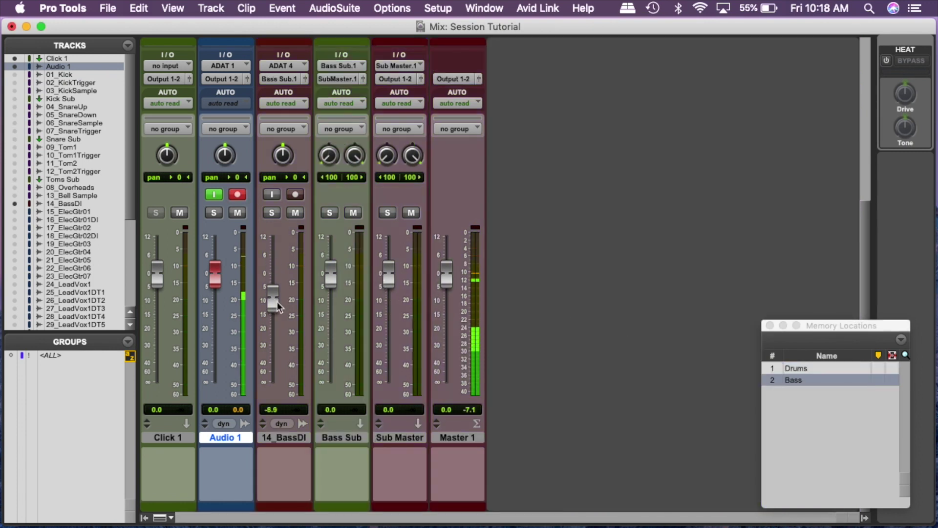
Step: Switch between the Drums and Bass layouts, ending on Drums
click(805, 369)
click(805, 371)
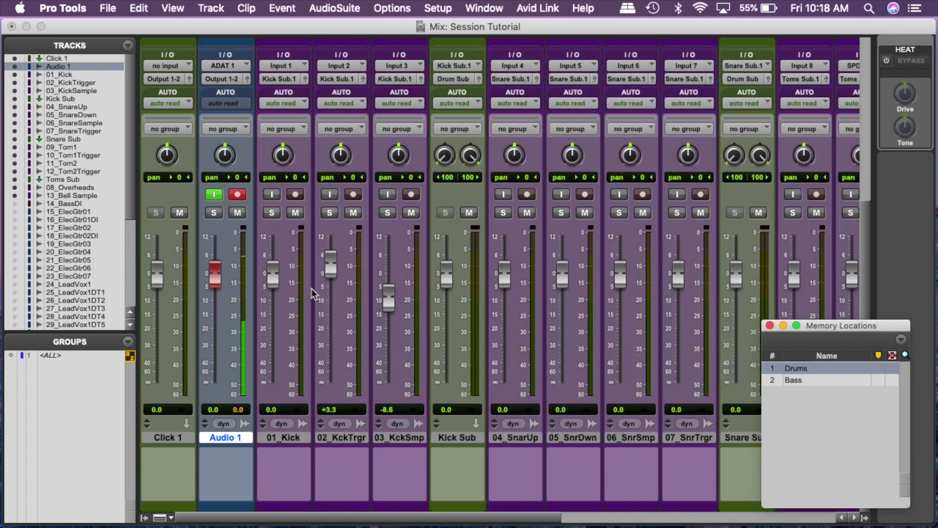
click(801, 381)
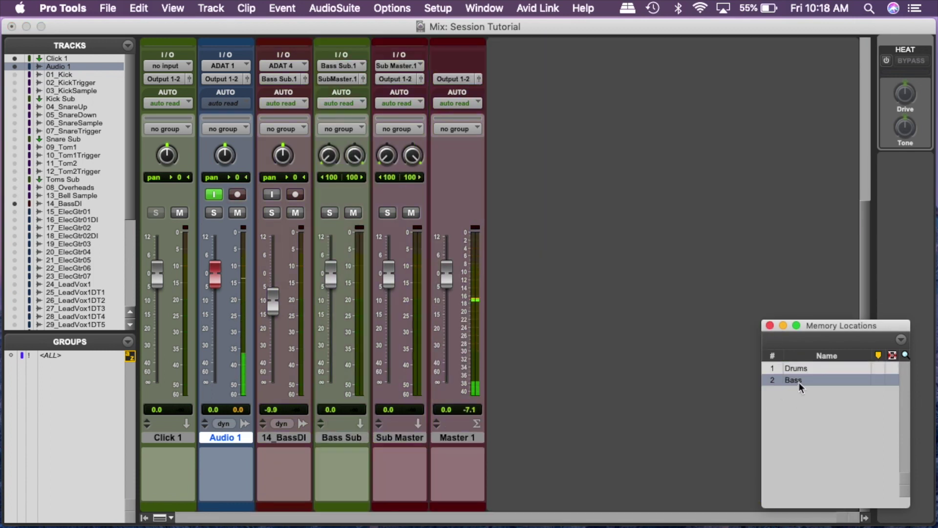
click(801, 368)
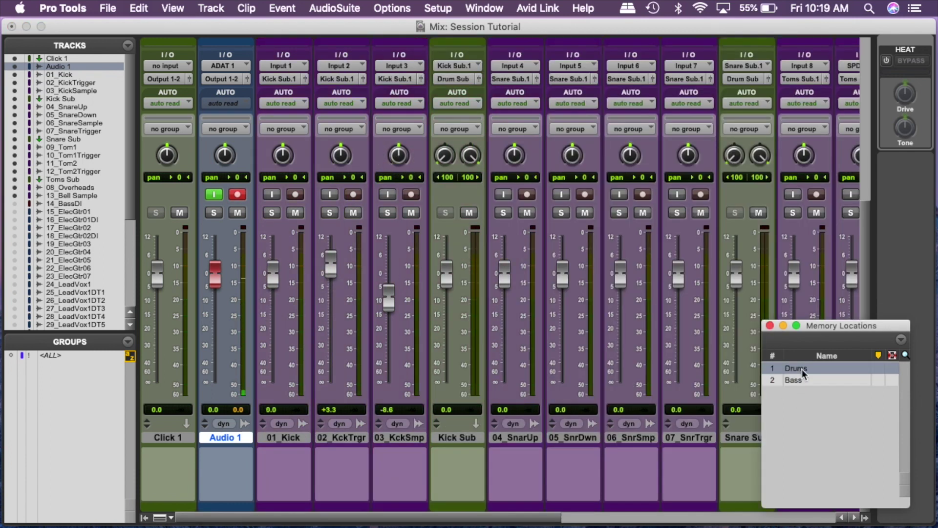